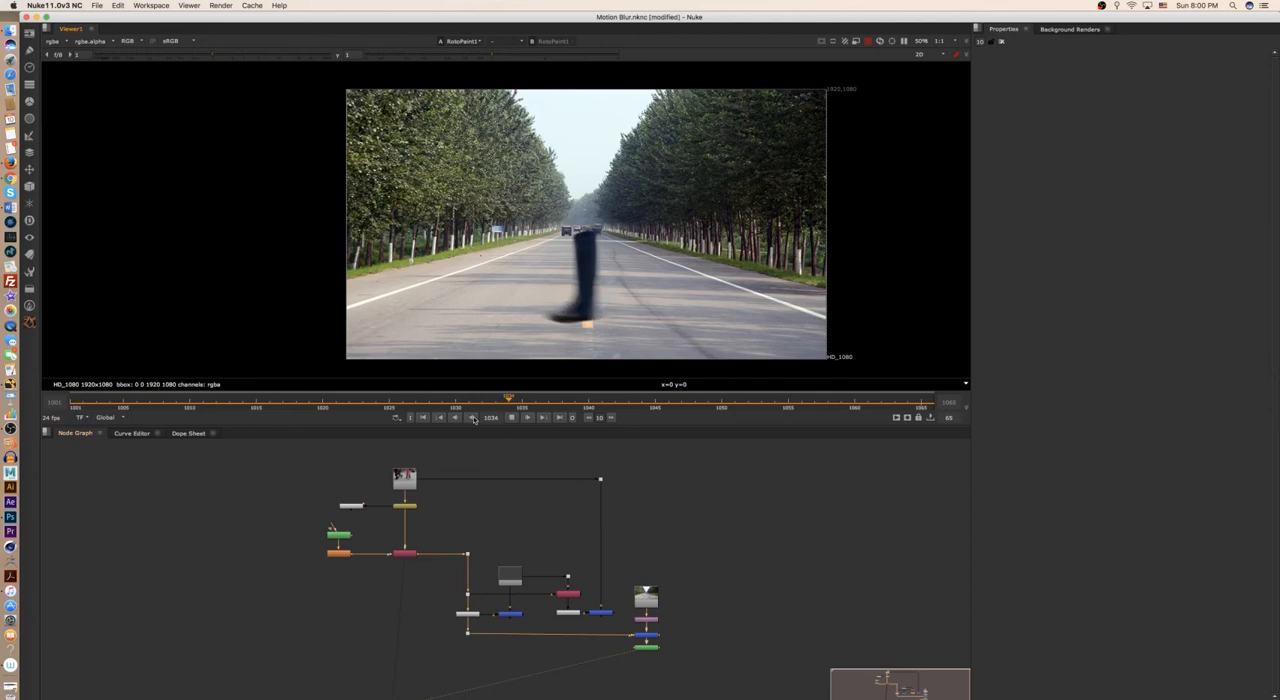
# - Compare the leg composite on the road with the Copy1 street footage during playback, stopping on several frames
pyautogui.press('2')
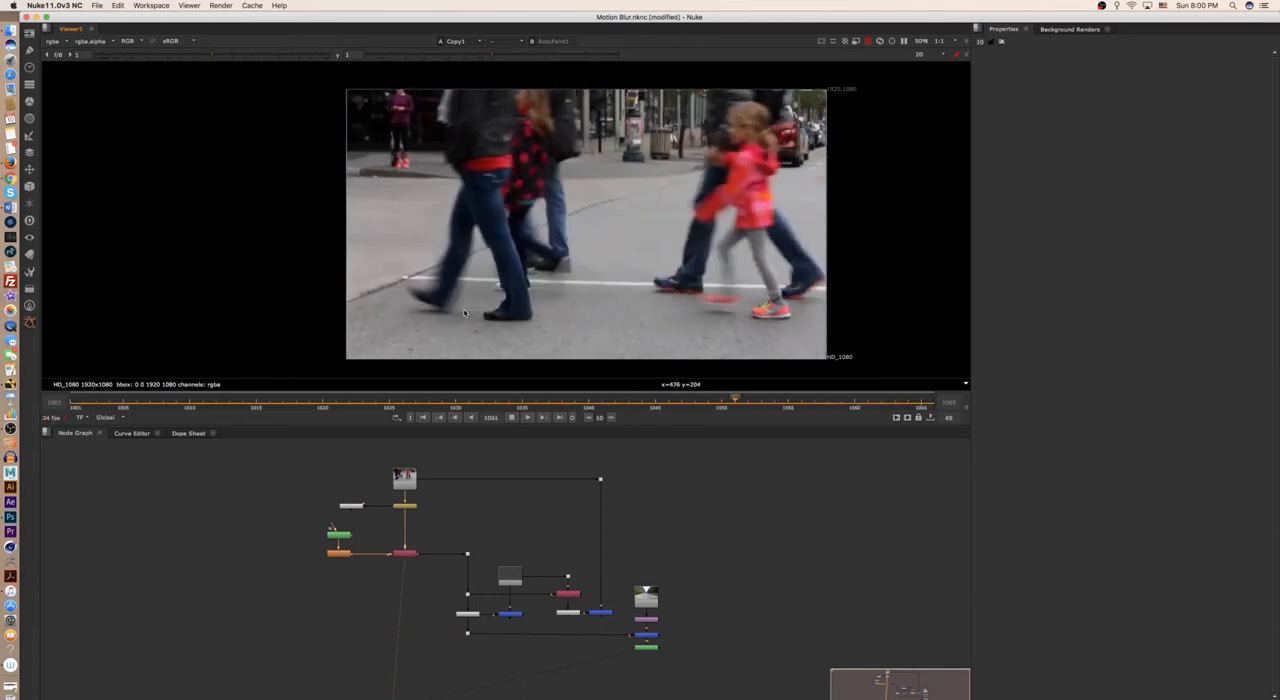
pyautogui.press('2')
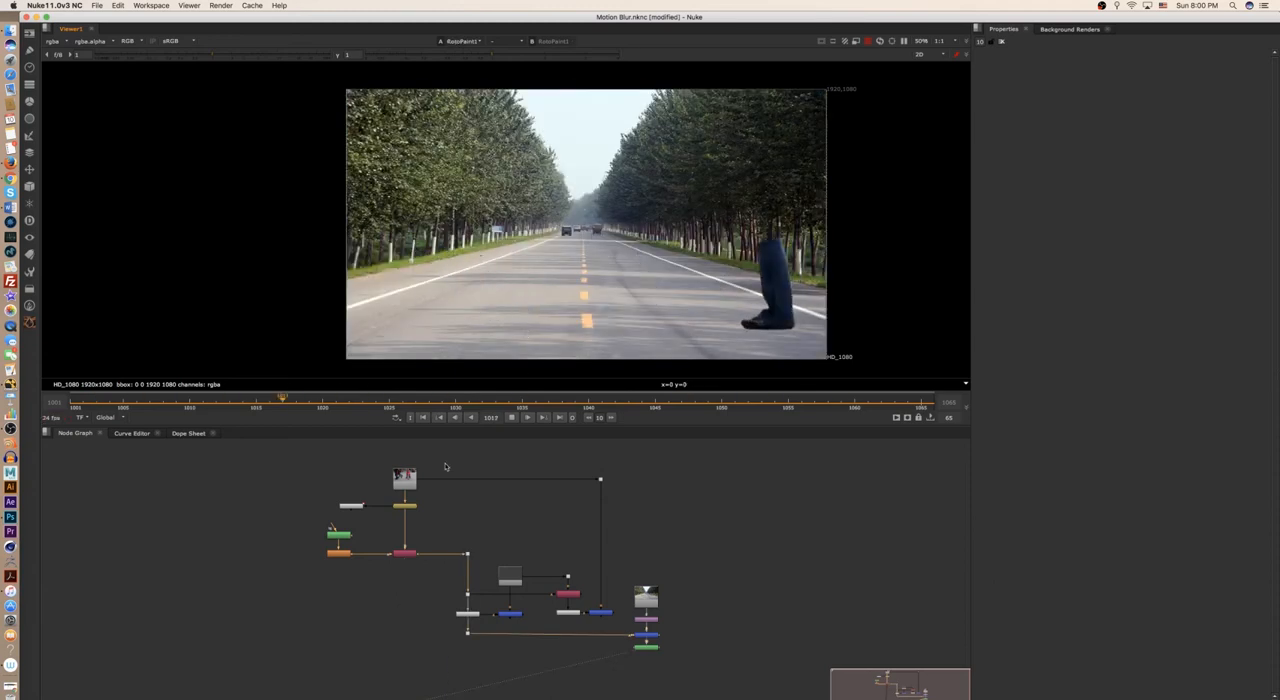
pyautogui.click(513, 417)
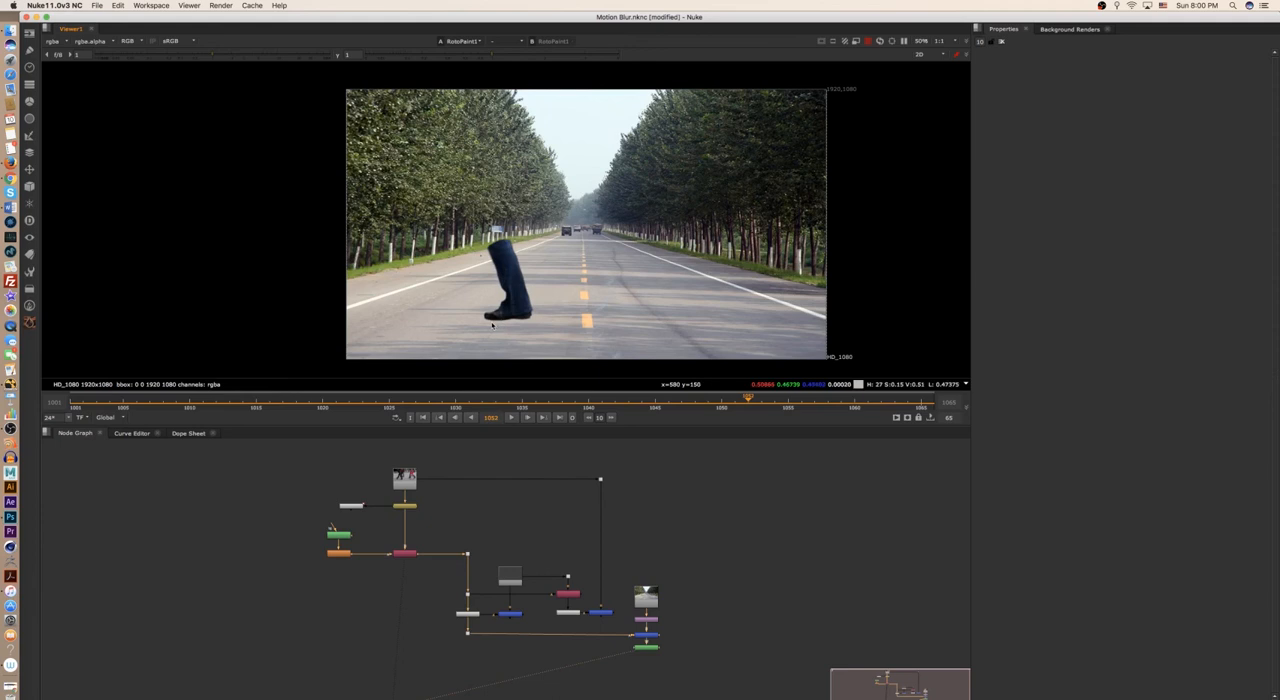
pyautogui.press('2')
pyautogui.press('1')
pyautogui.click(523, 417)
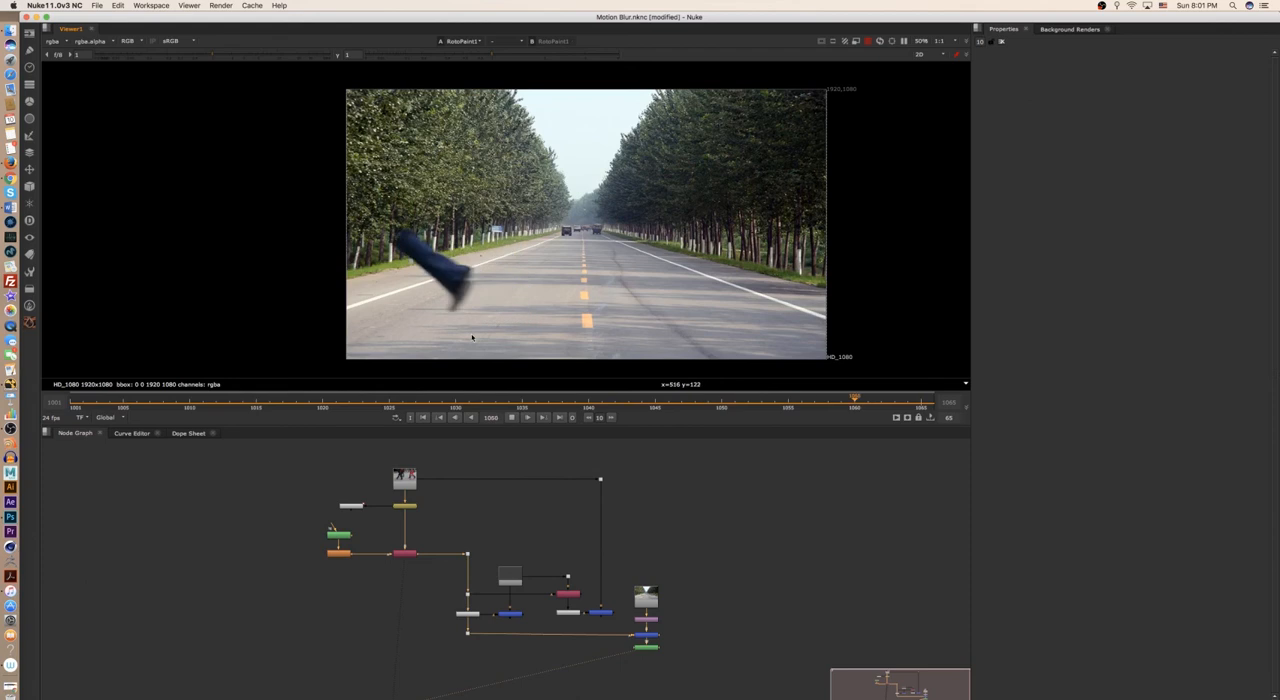
pyautogui.click(511, 419)
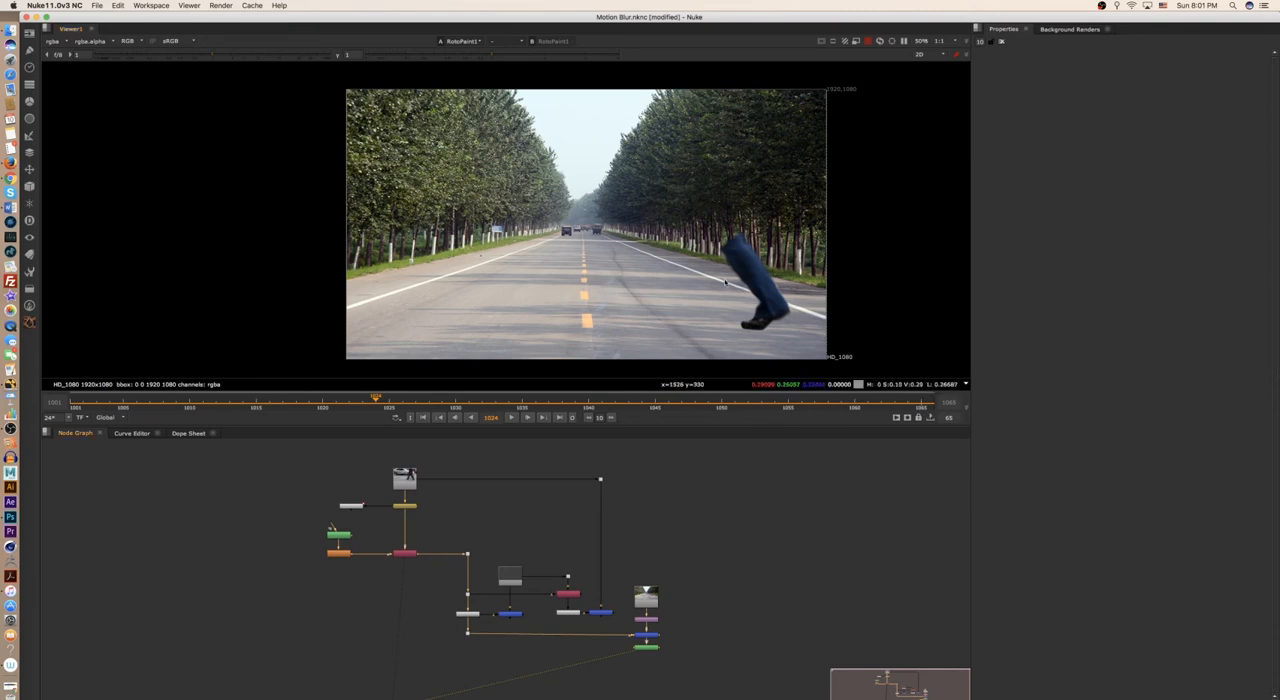
# - Open the Roto2 node's properties and examine its outlines along the edges of the leg
pyautogui.doubleClick(338, 536)
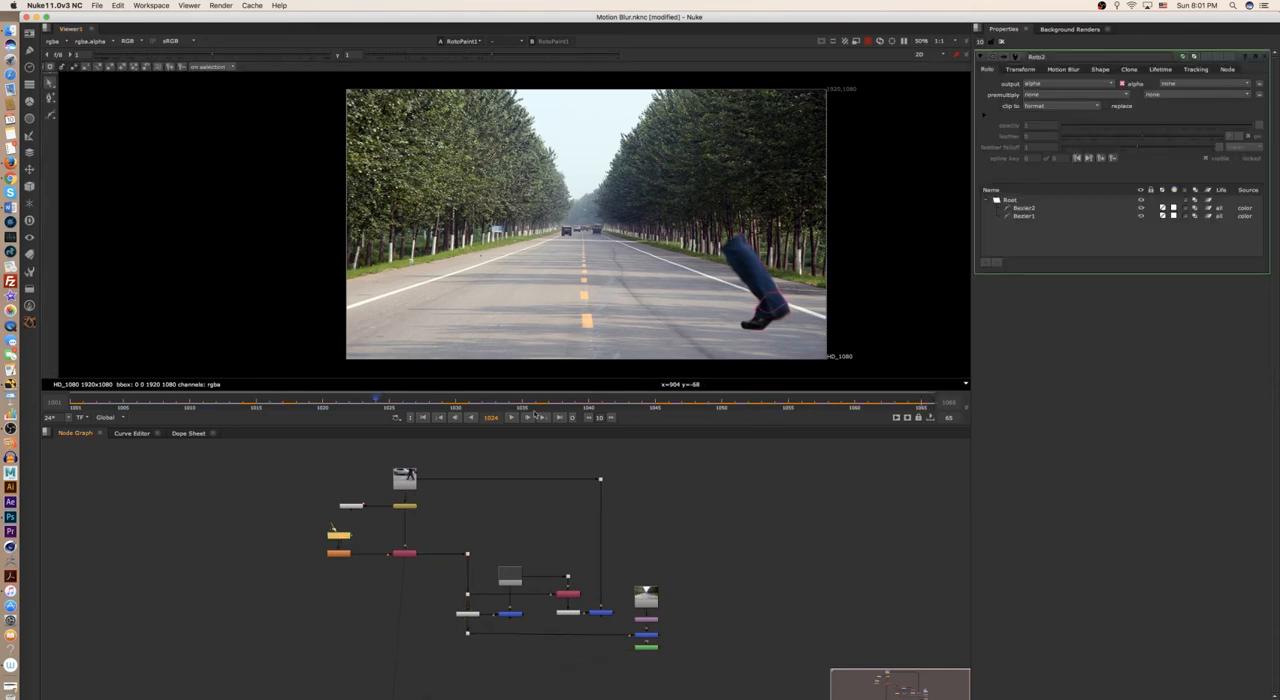
pyautogui.scroll(6, 776, 308)
pyautogui.moveTo(797, 248); pyautogui.dragTo(808, 181, button='middle')
pyautogui.scroll(-5, 800, 215)
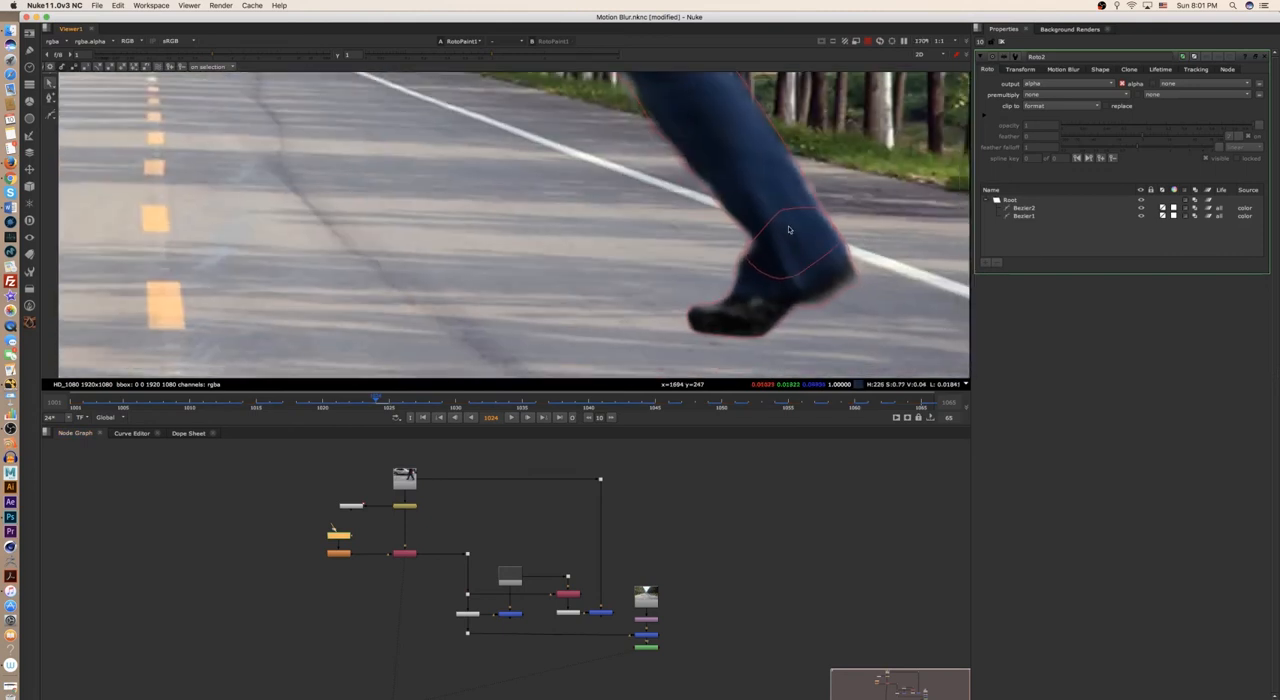
pyautogui.scroll(3, 800, 235)
pyautogui.moveTo(840, 220); pyautogui.dragTo(795, 310, button='middle')
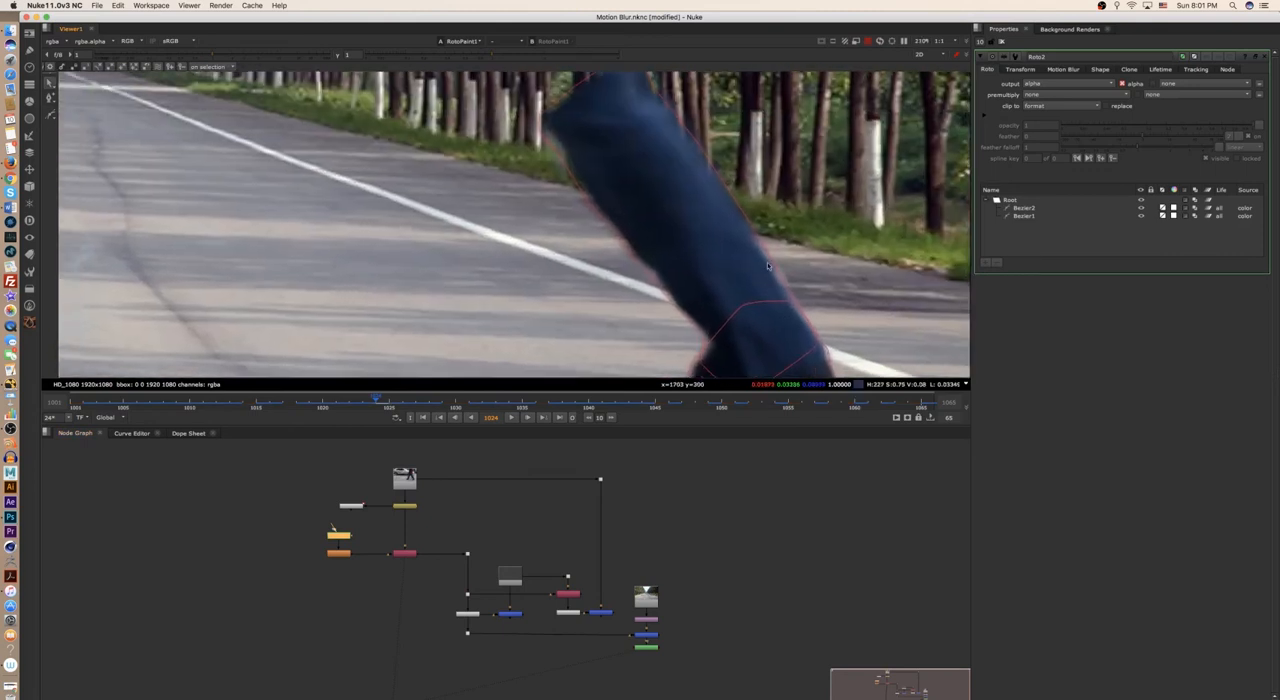
pyautogui.scroll(6, 780, 252)
pyautogui.scroll(-5, 760, 275)
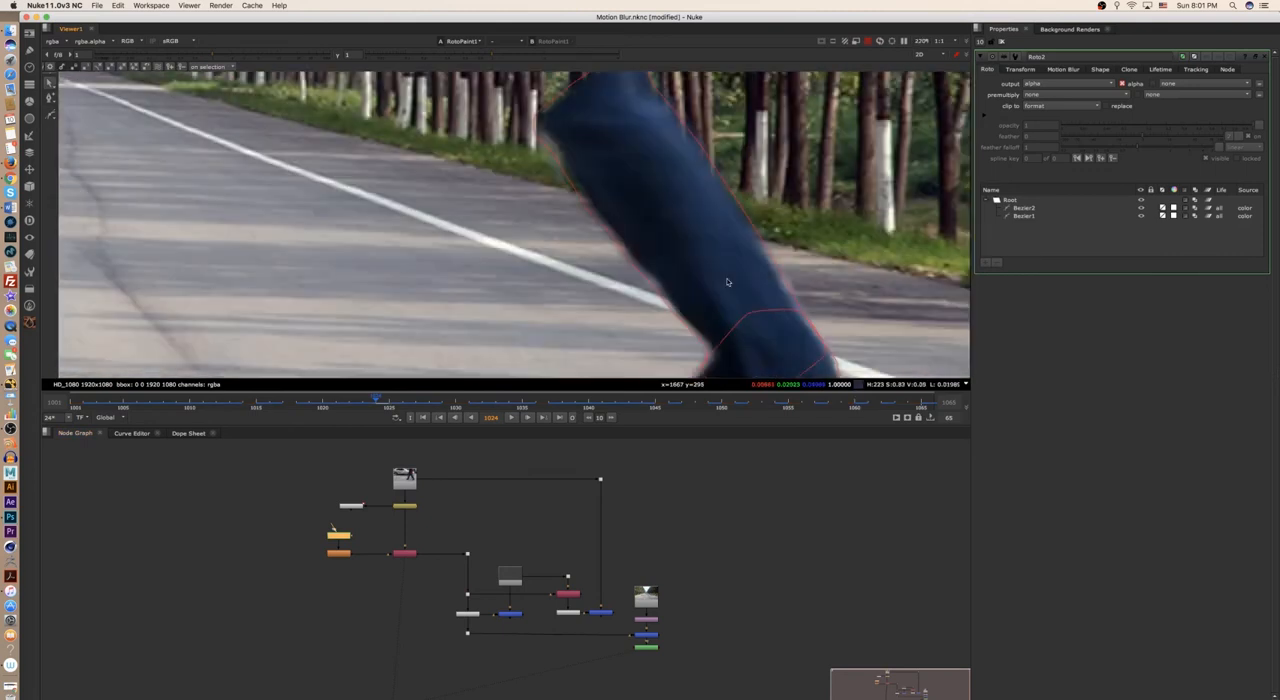
pyautogui.scroll(8, 365, 544)
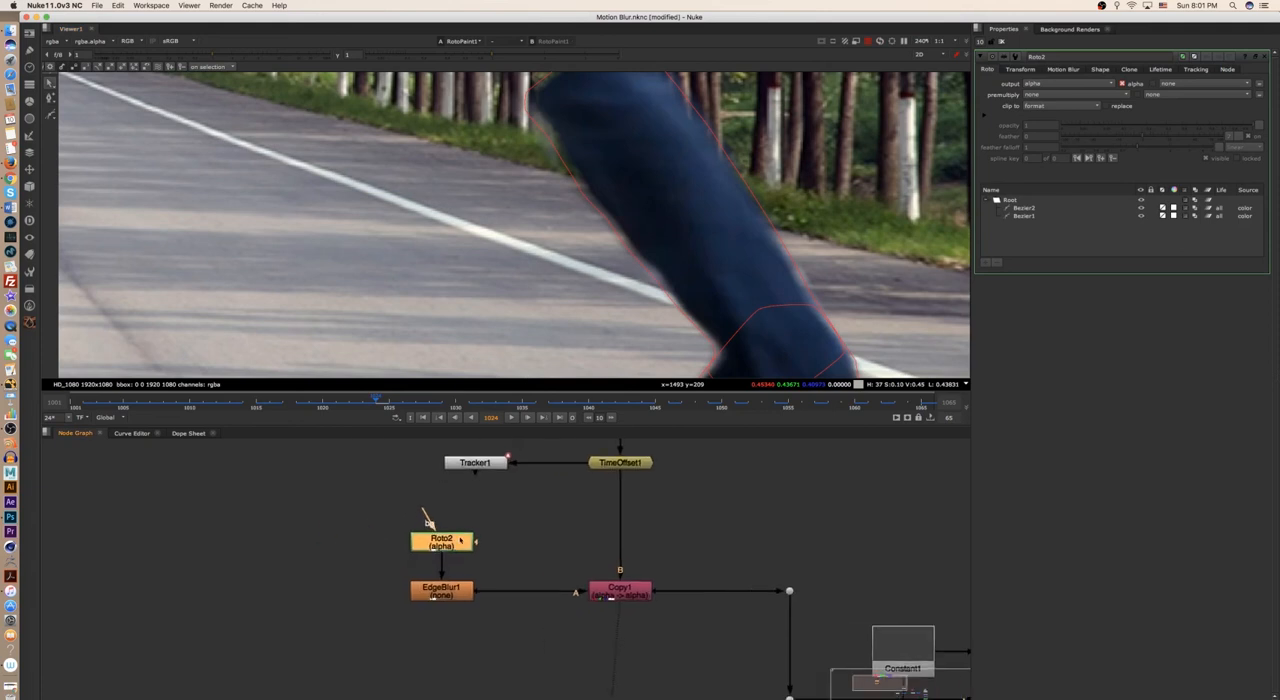
# - Open the motion blur settings of Roto2, select the Bezier1 shape and choose global blur
pyautogui.click(473, 588)
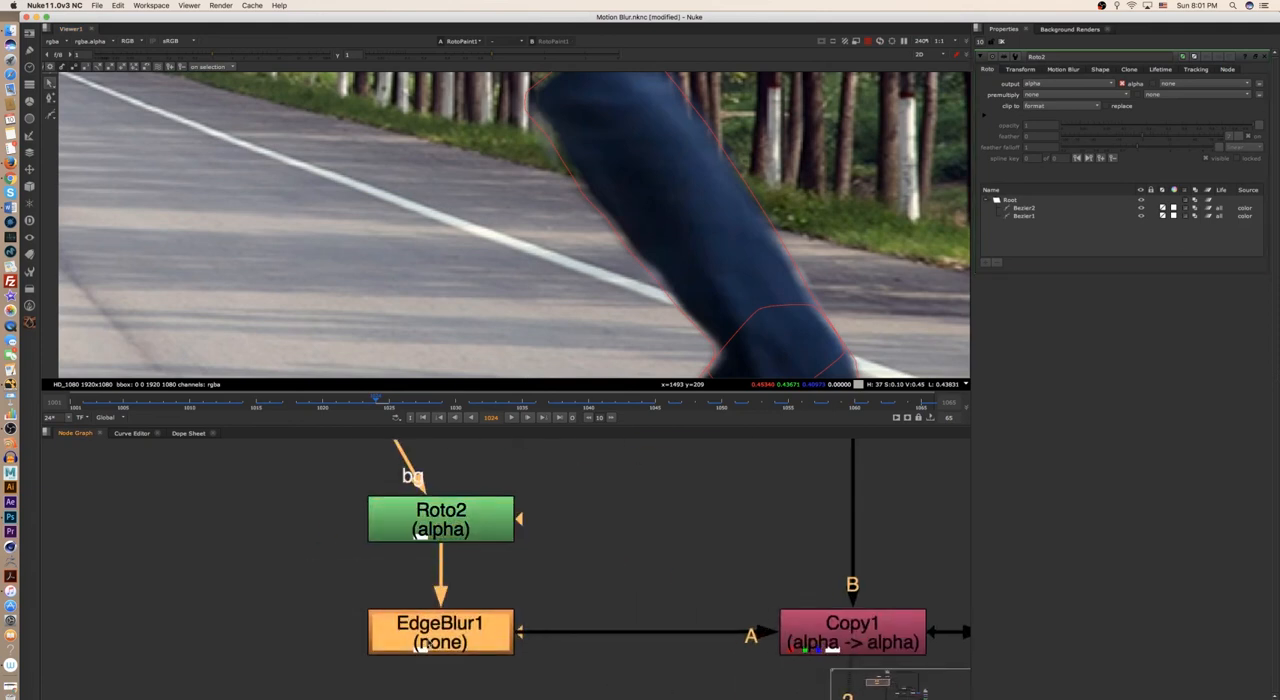
pyautogui.scroll(-3, 543, 571)
pyautogui.click(454, 619)
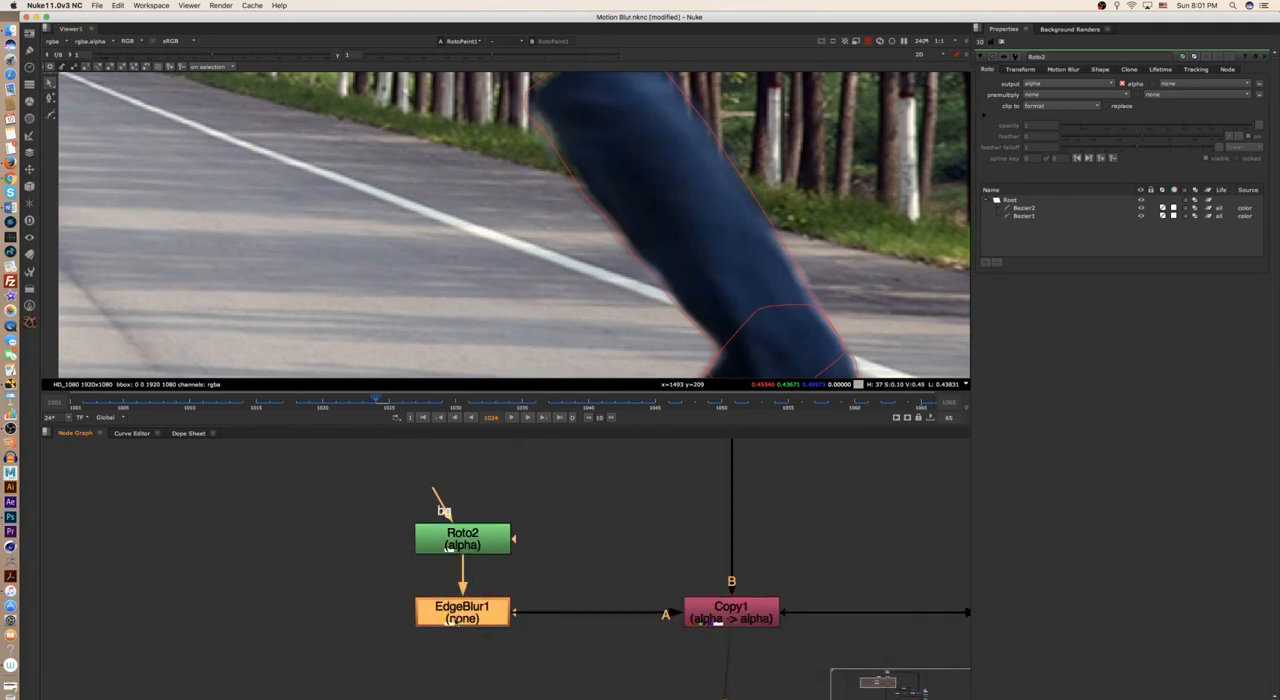
pyautogui.click(499, 548)
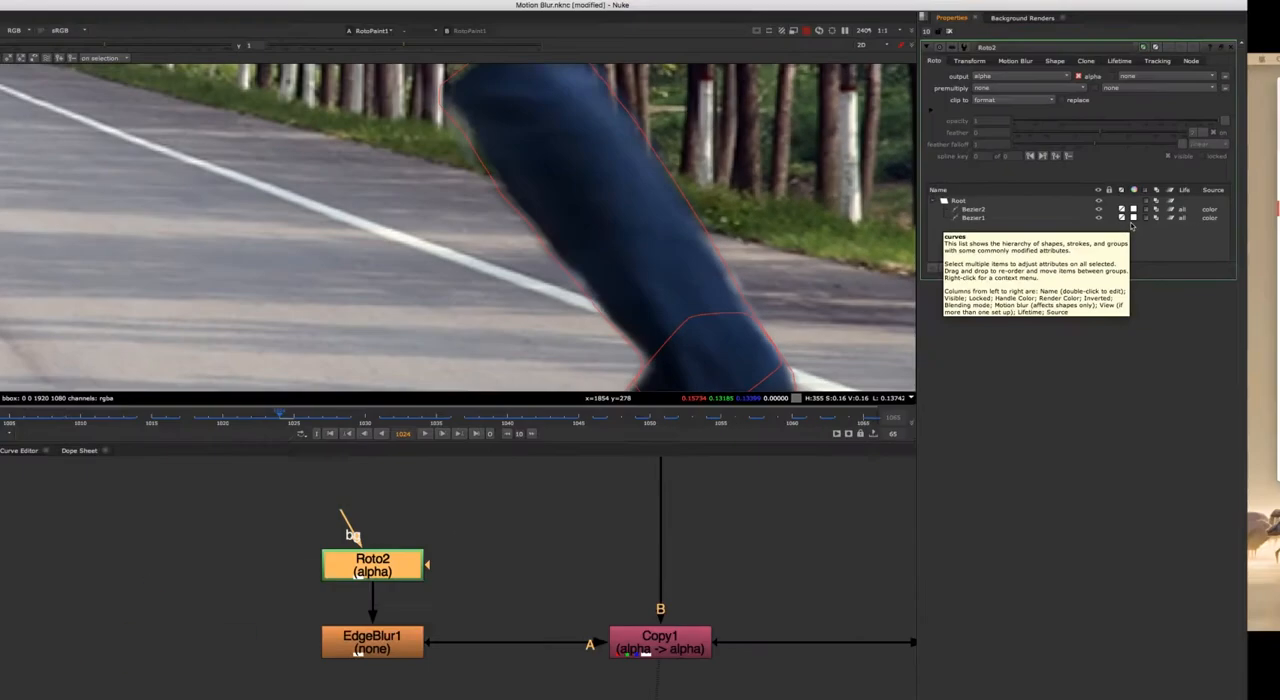
pyautogui.click(1015, 61)
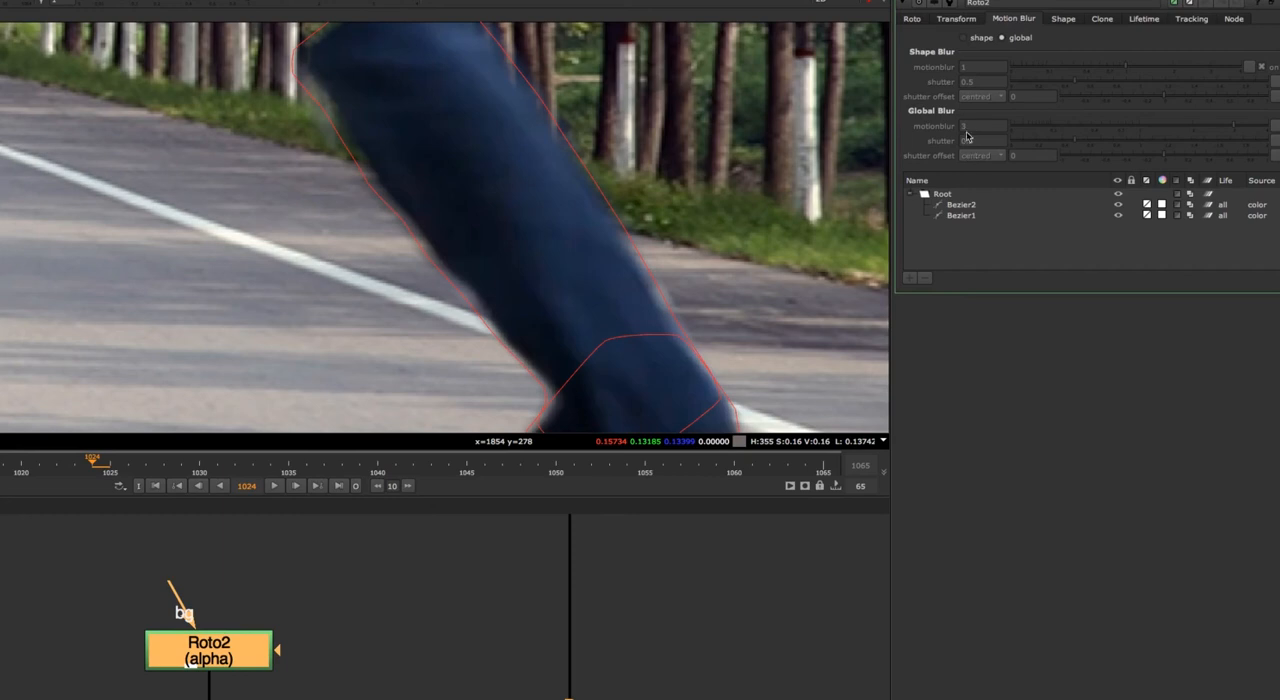
pyautogui.click(976, 203)
pyautogui.click(976, 215)
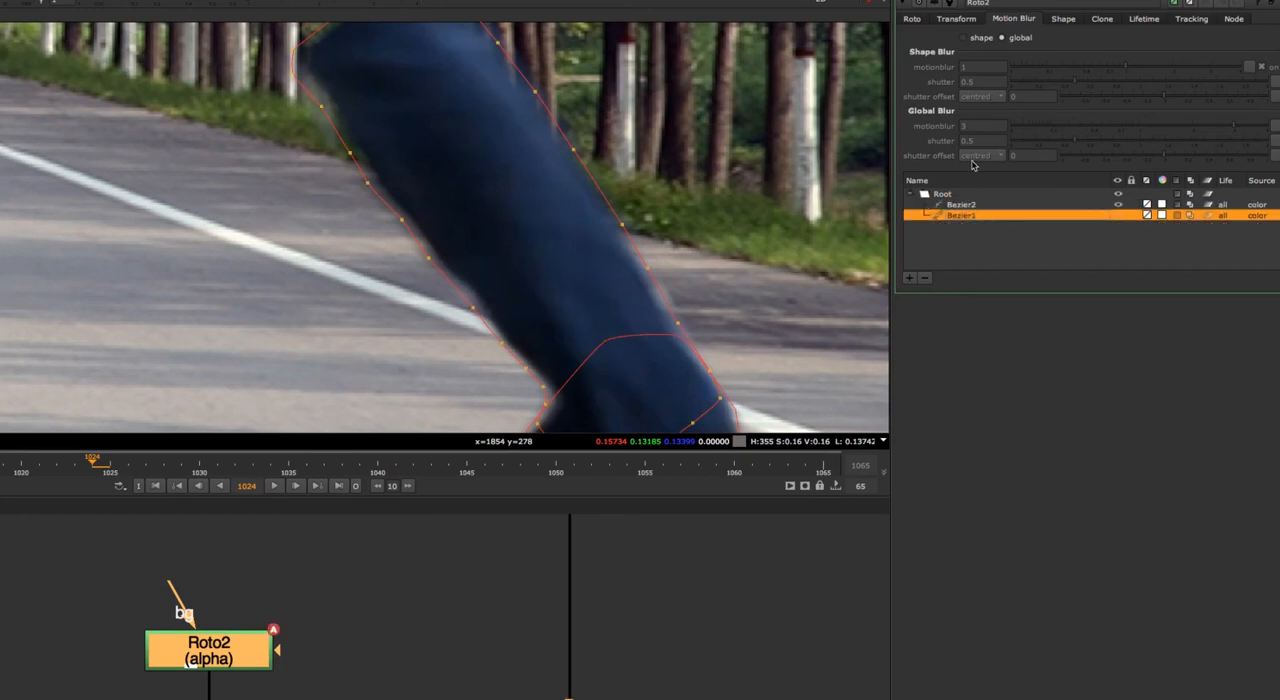
pyautogui.click(1001, 38)
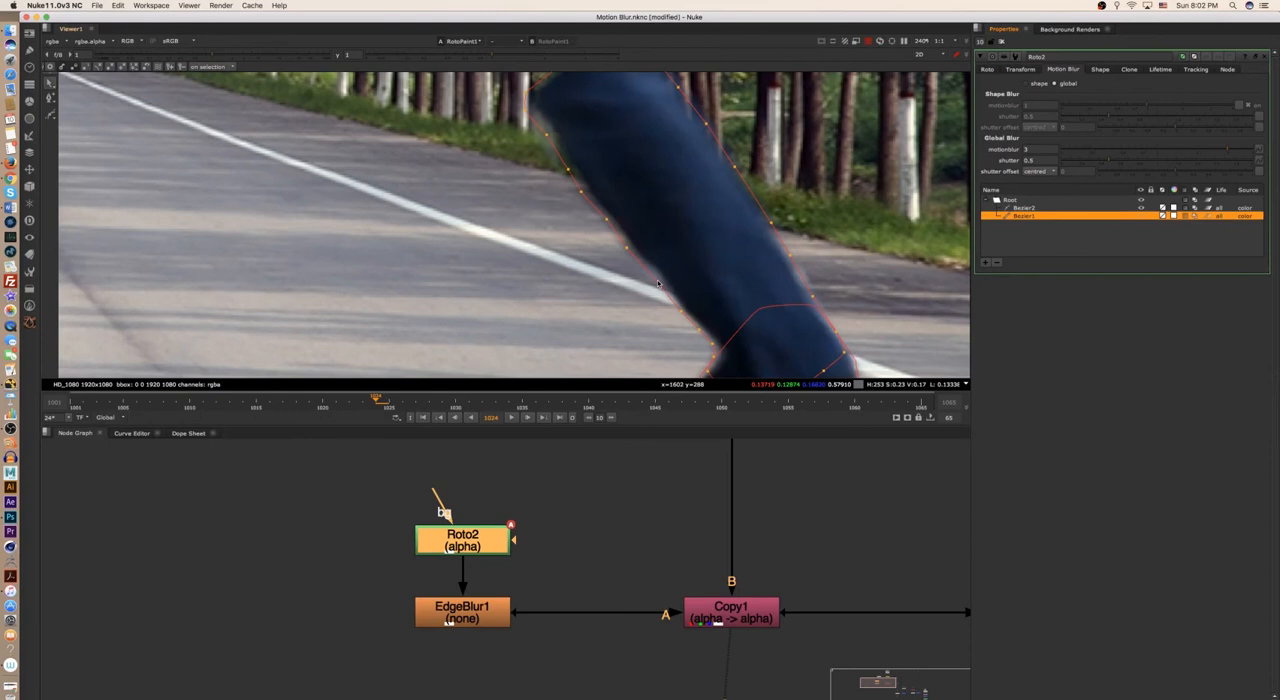
# - Compare the blurred leg edge in the composite with the Copy1 output along the Bezier1 outline
pyautogui.press('2')
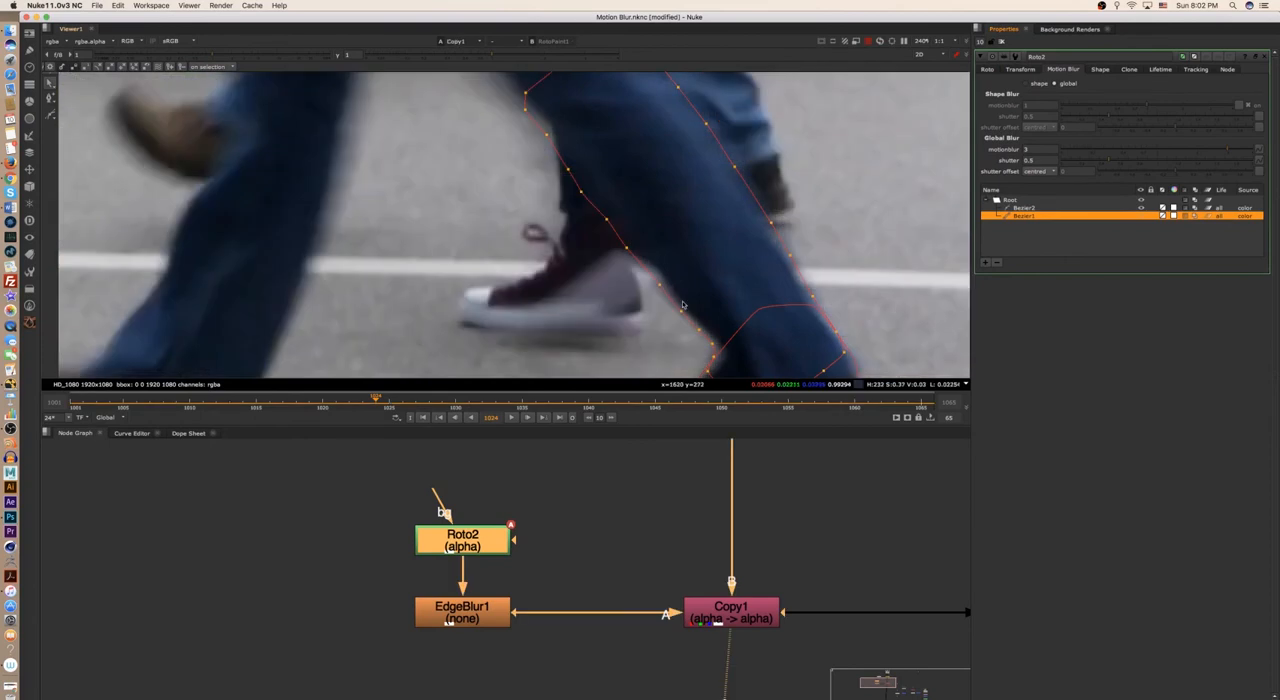
pyautogui.press('1')
pyautogui.press('2')
pyautogui.press('1')
pyautogui.press('2')
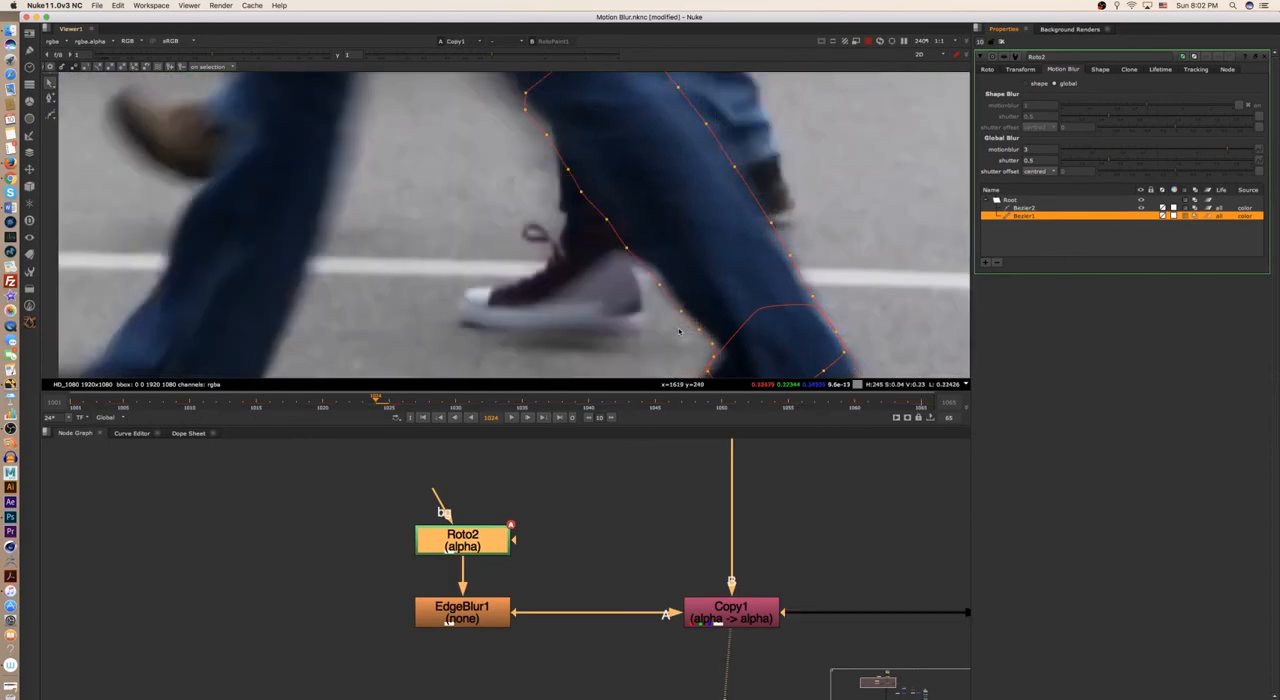
pyautogui.press('1')
pyautogui.press('2')
pyautogui.scroll(4, 675, 334)
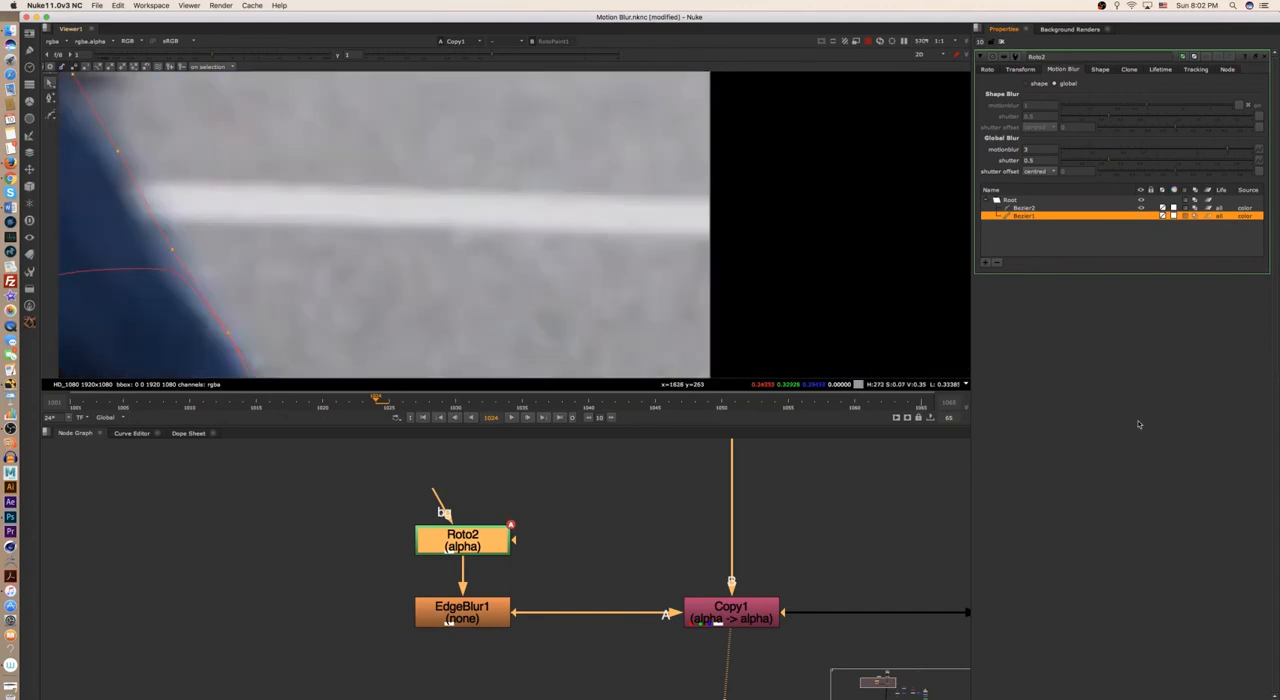
pyautogui.scroll(-4, 727, 302)
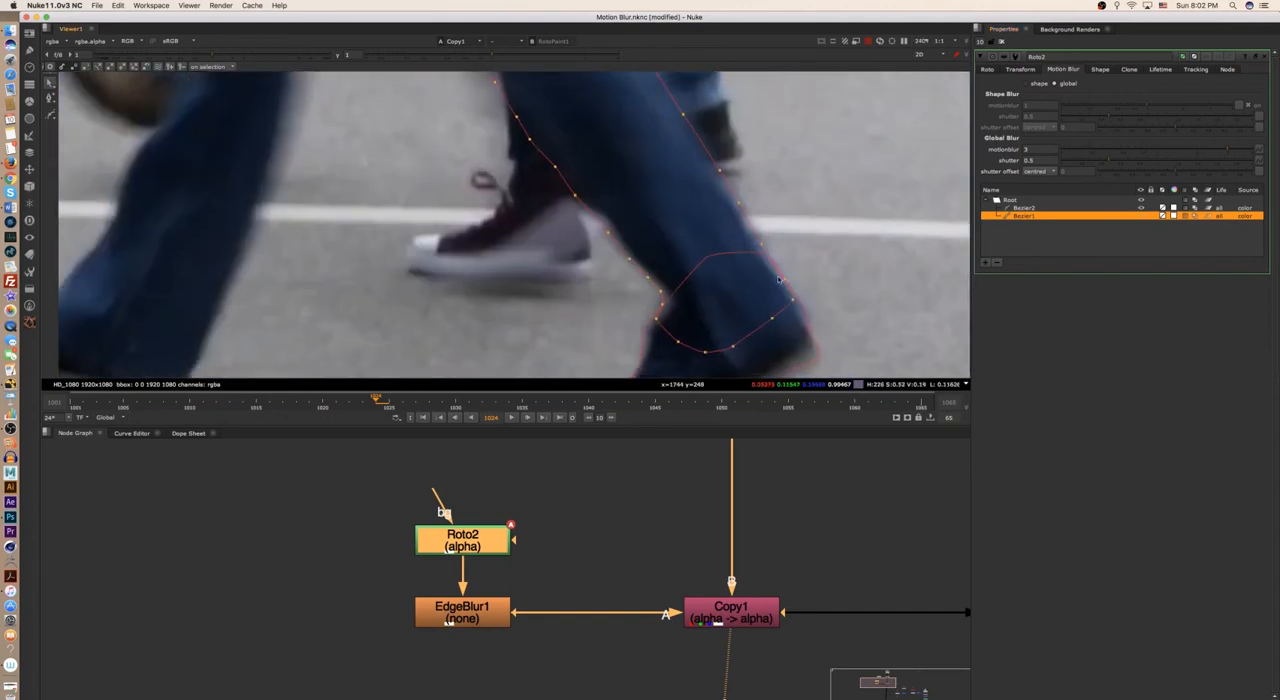
# - Examine how the Roto2 shapes follow the trouser leg and shoe on frames 1024 and 1015
pyautogui.scroll(-4, 727, 302)
pyautogui.moveTo(727, 302); pyautogui.dragTo(750, 250, button='middle')
pyautogui.scroll(4, 715, 270)
pyautogui.scroll(-4, 691, 277)
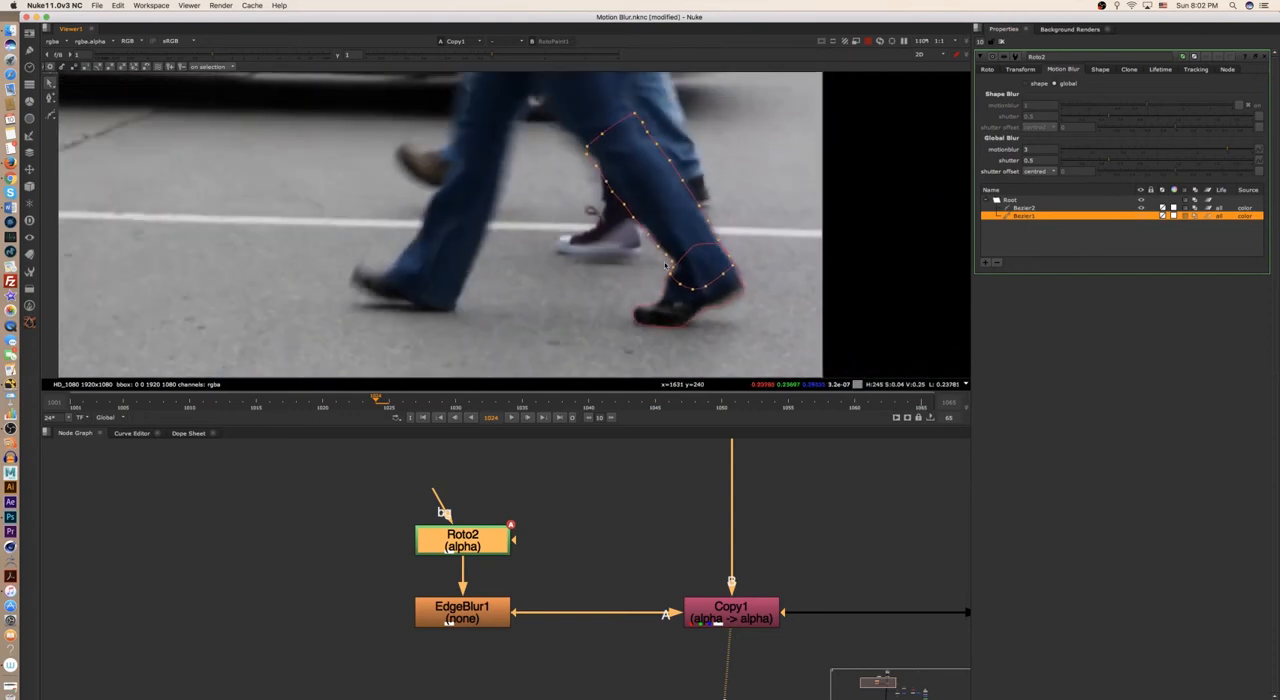
pyautogui.scroll(4, 685, 270)
pyautogui.scroll(-2, 683, 268)
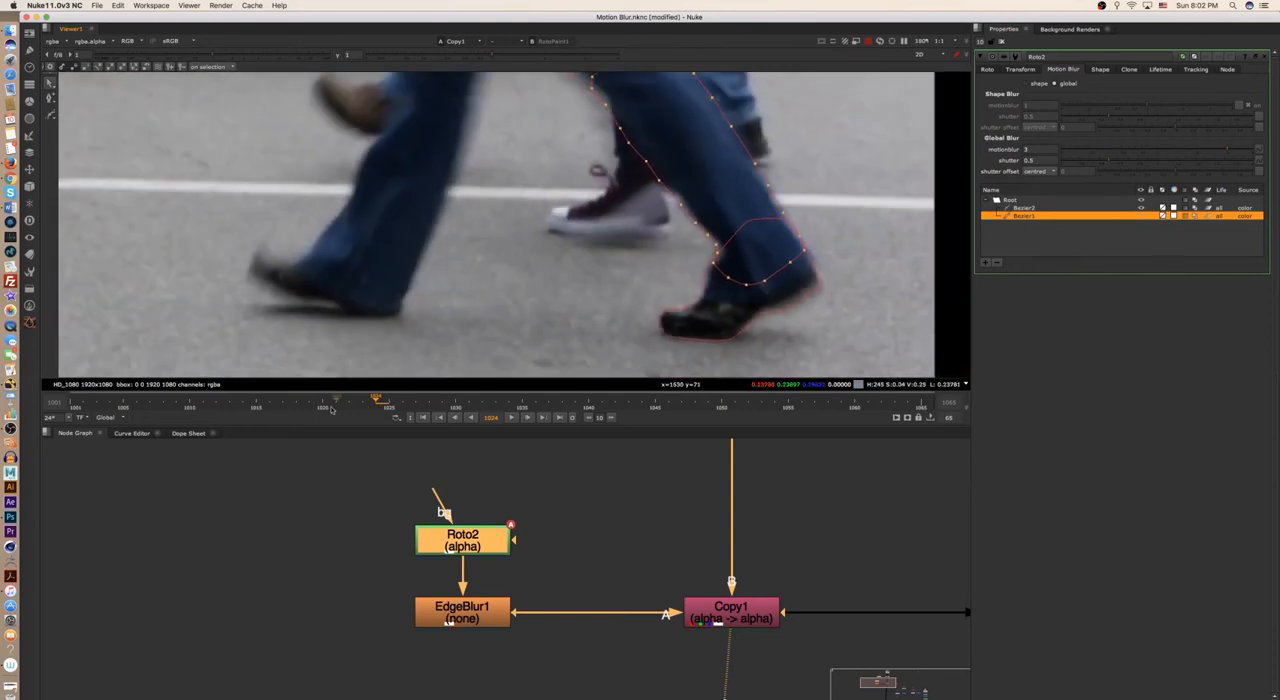
pyautogui.click(262, 402)
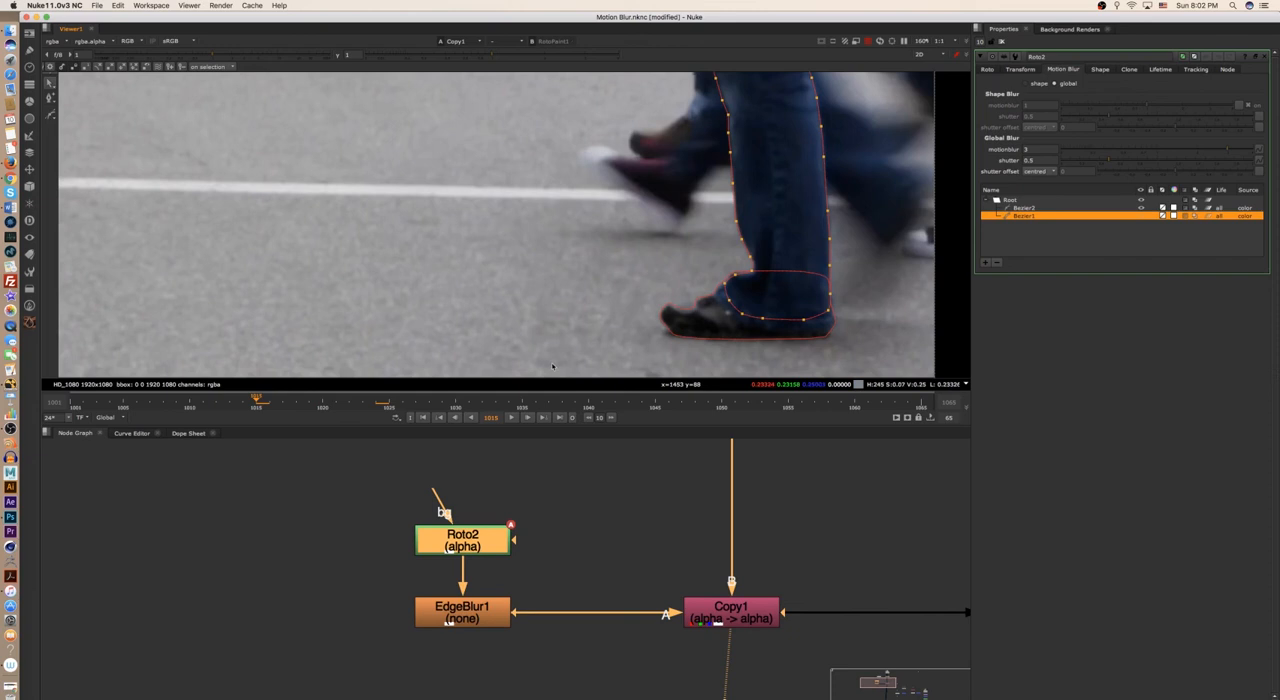
# - Move Roto2 and EdgeBlur1 aside and connect a new Roto node to Copy1's A input in their place
pyautogui.moveTo(576, 602); pyautogui.dragTo(610, 606, button='middle')
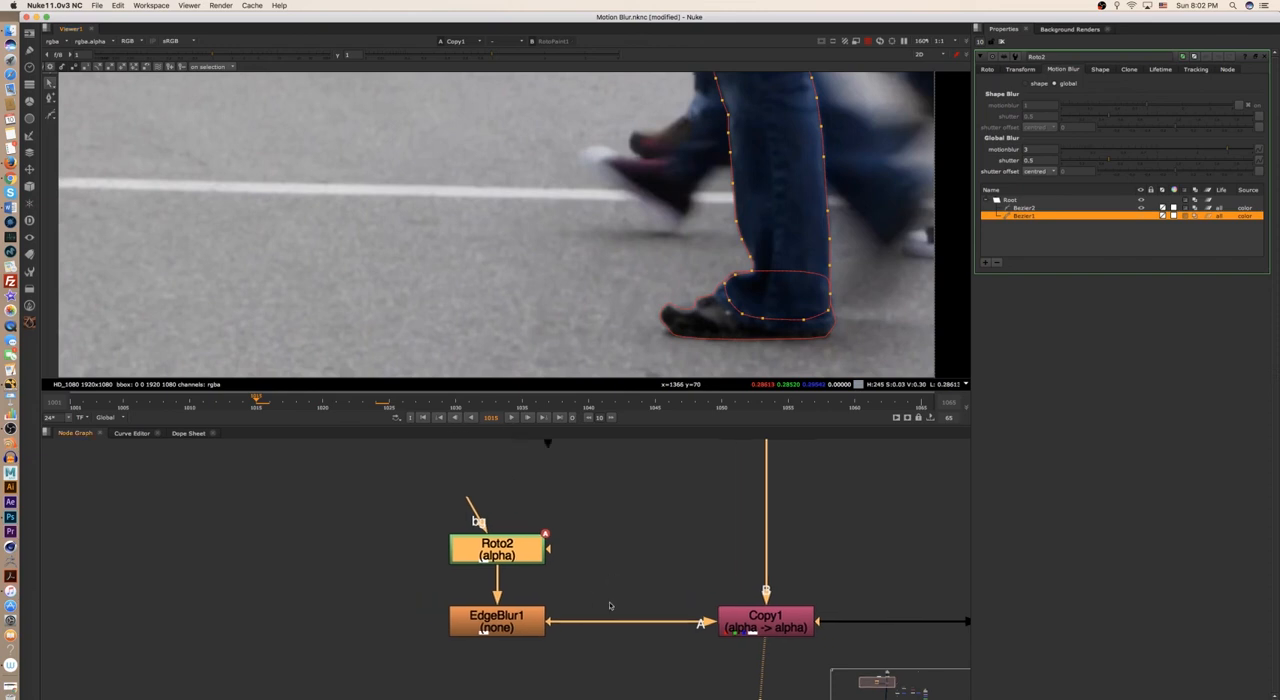
pyautogui.scroll(-4, 612, 582)
pyautogui.moveTo(603, 556); pyautogui.dragTo(535, 604)
pyautogui.click(566, 571)
pyautogui.press('o')
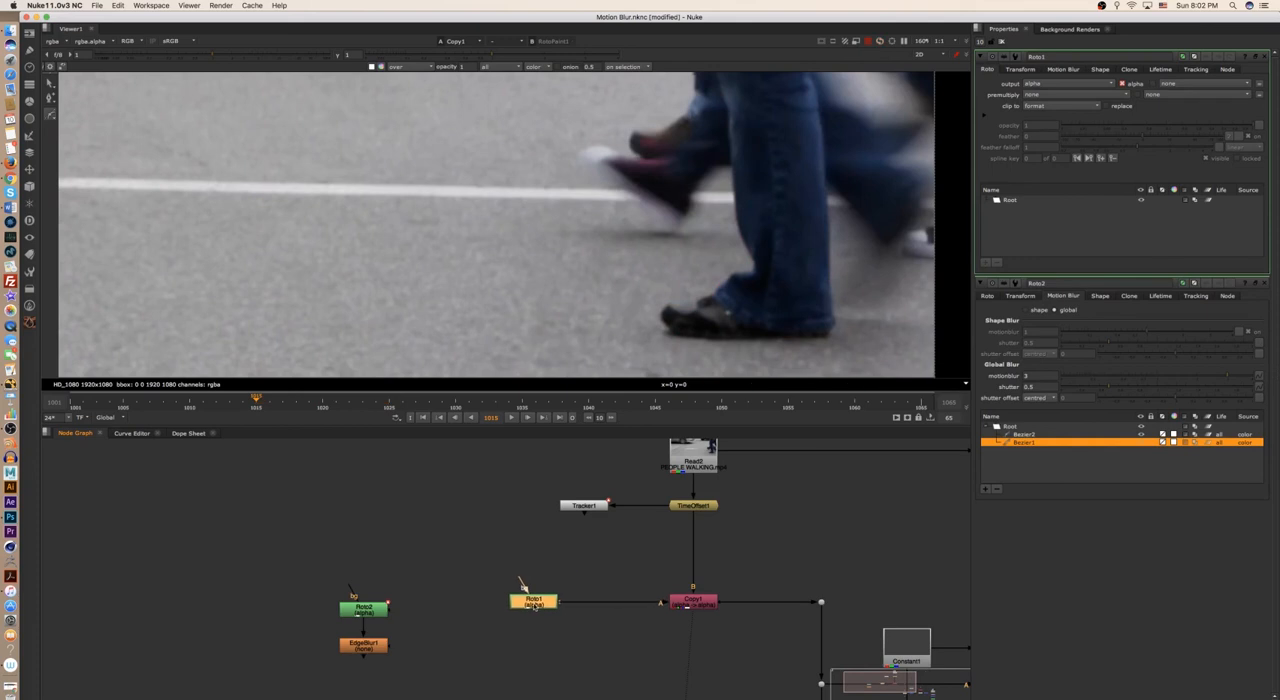
# - Look through the street footage for a frame with the front leg planted and sharp, stopping at frame 1045
pyautogui.scroll(-3, 625, 333)
pyautogui.scroll(-3, 664, 352)
pyautogui.moveTo(627, 350); pyautogui.dragTo(718, 356, button='middle')
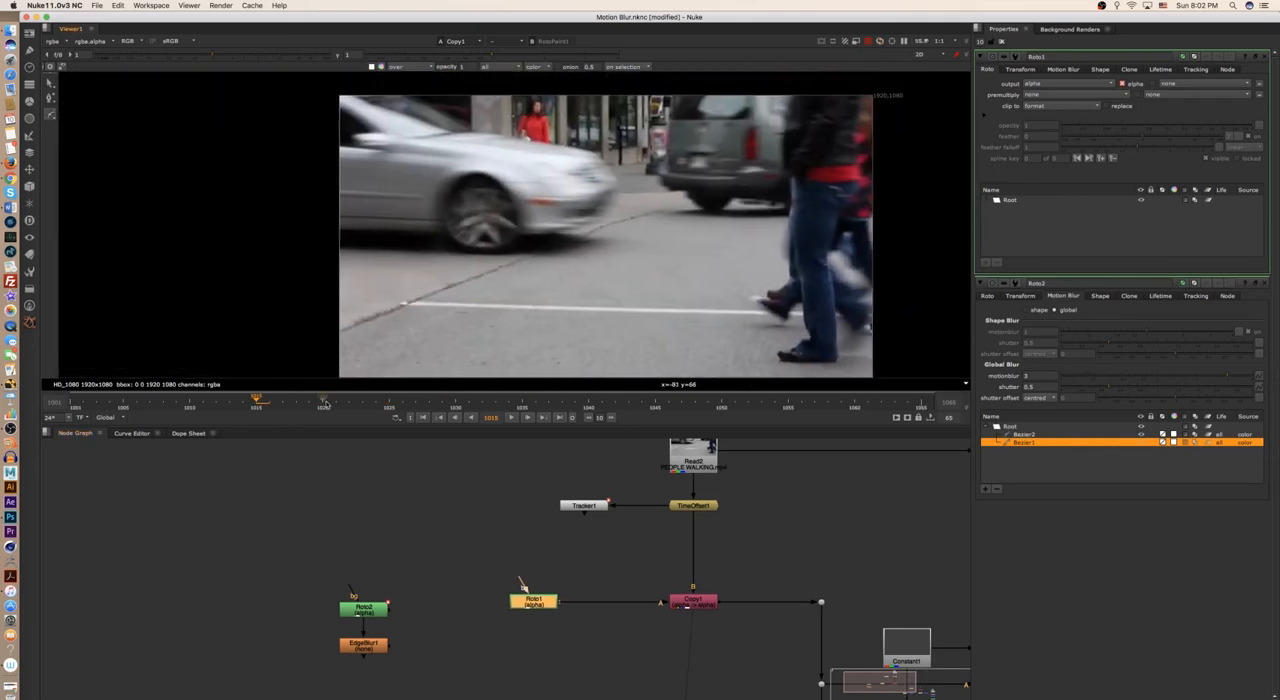
pyautogui.click(322, 404)
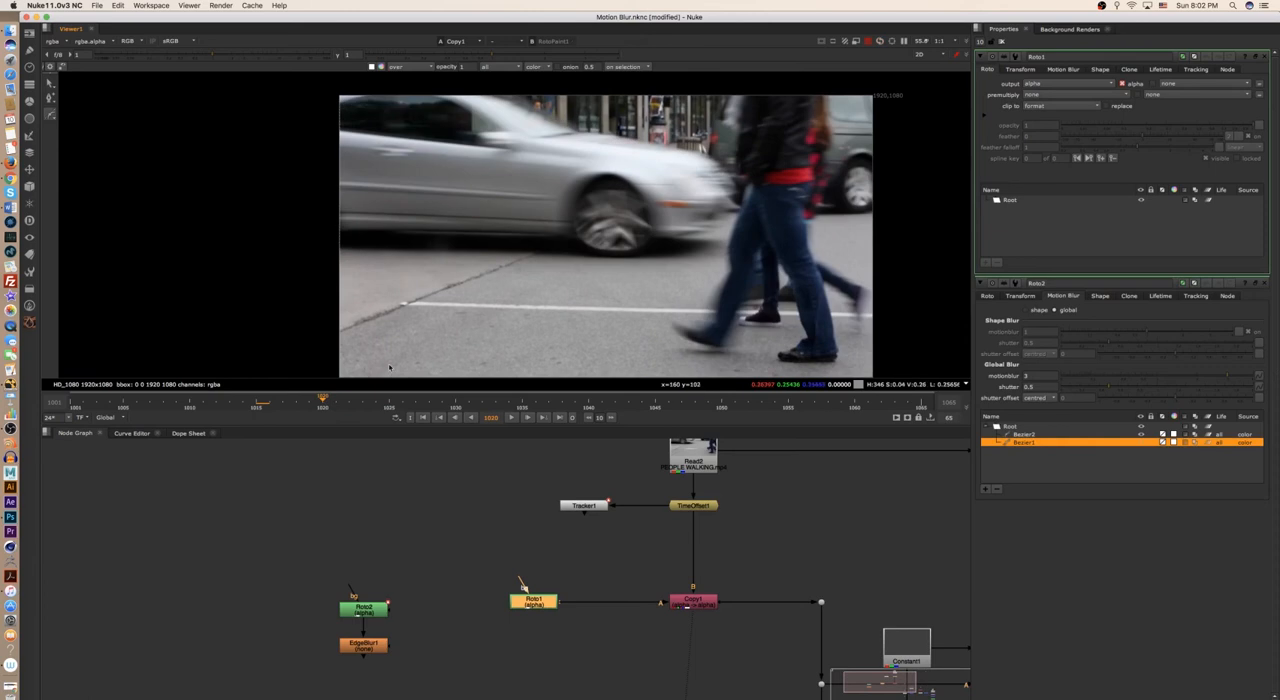
pyautogui.click(722, 404)
pyautogui.press('Right')
pyautogui.press('Right')
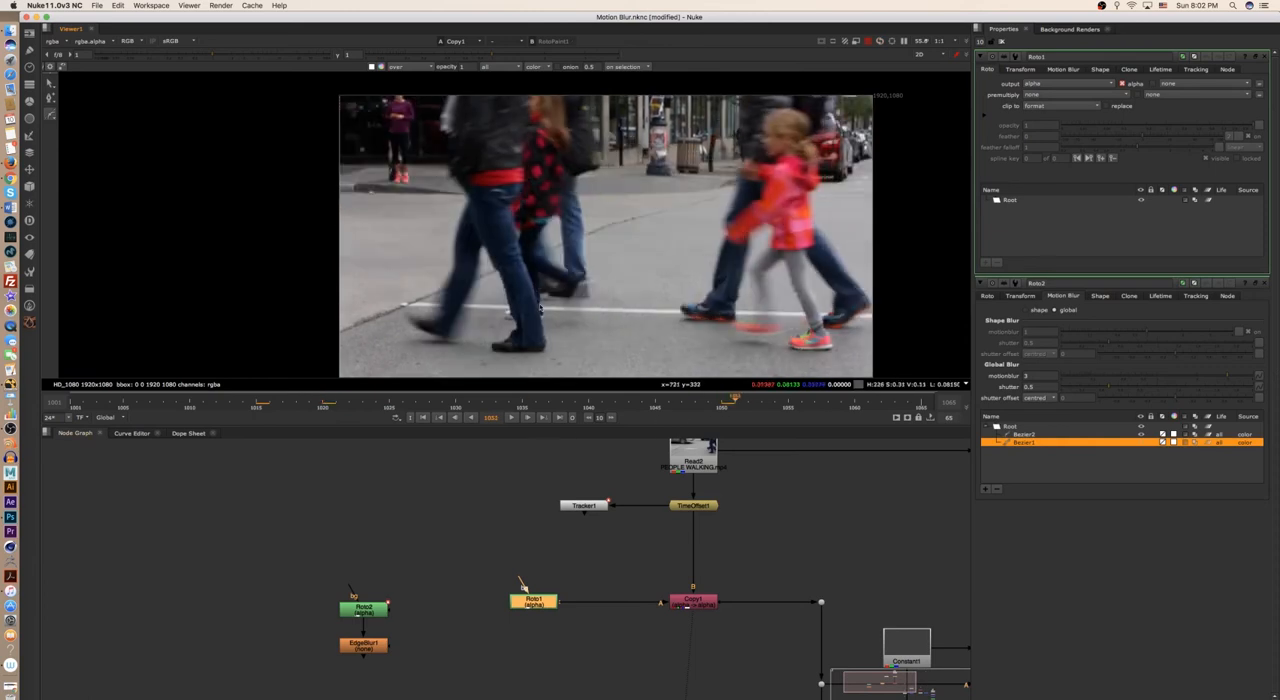
pyautogui.press('Left')
pyautogui.press('Left')
pyautogui.press('Left')
pyautogui.press('Left')
pyautogui.press('Left')
pyautogui.press('Left')
pyautogui.press('Left')
pyautogui.press('Left')
pyautogui.press('Left')
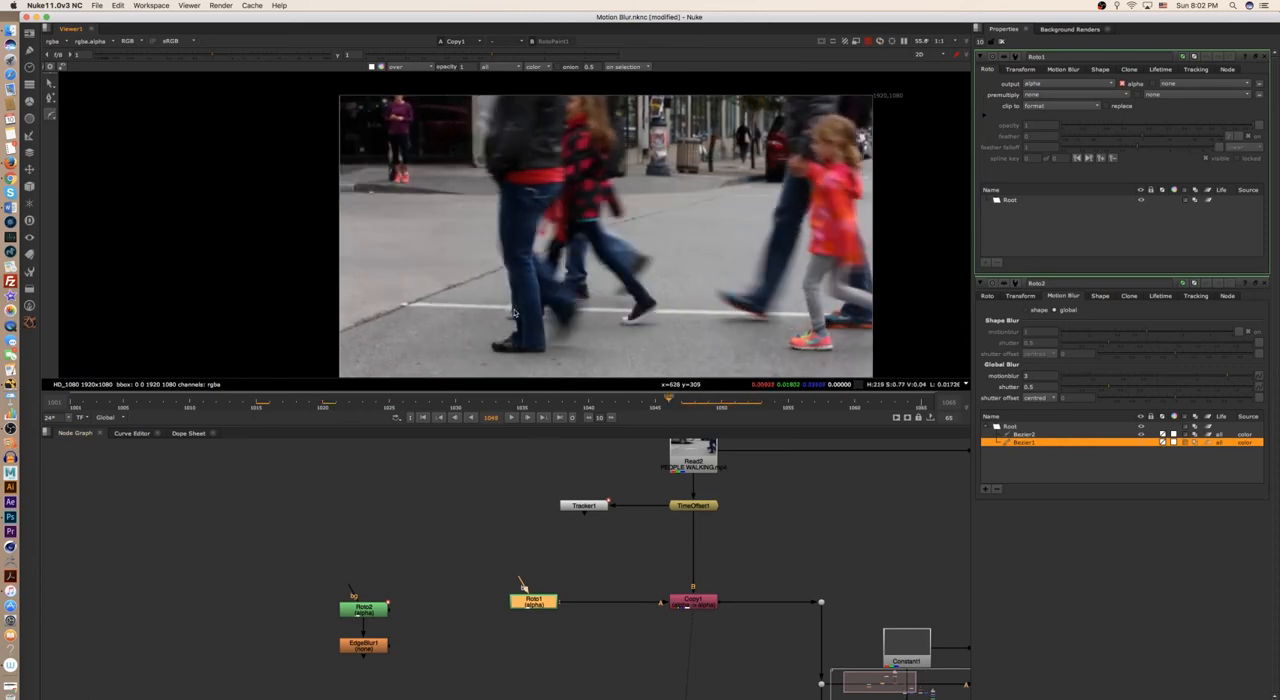
pyautogui.press('Right')
pyautogui.press('Right')
pyautogui.press('Right')
pyautogui.press('Left')
pyautogui.scroll(5, 590, 268)
pyautogui.scroll(-2, 590, 268)
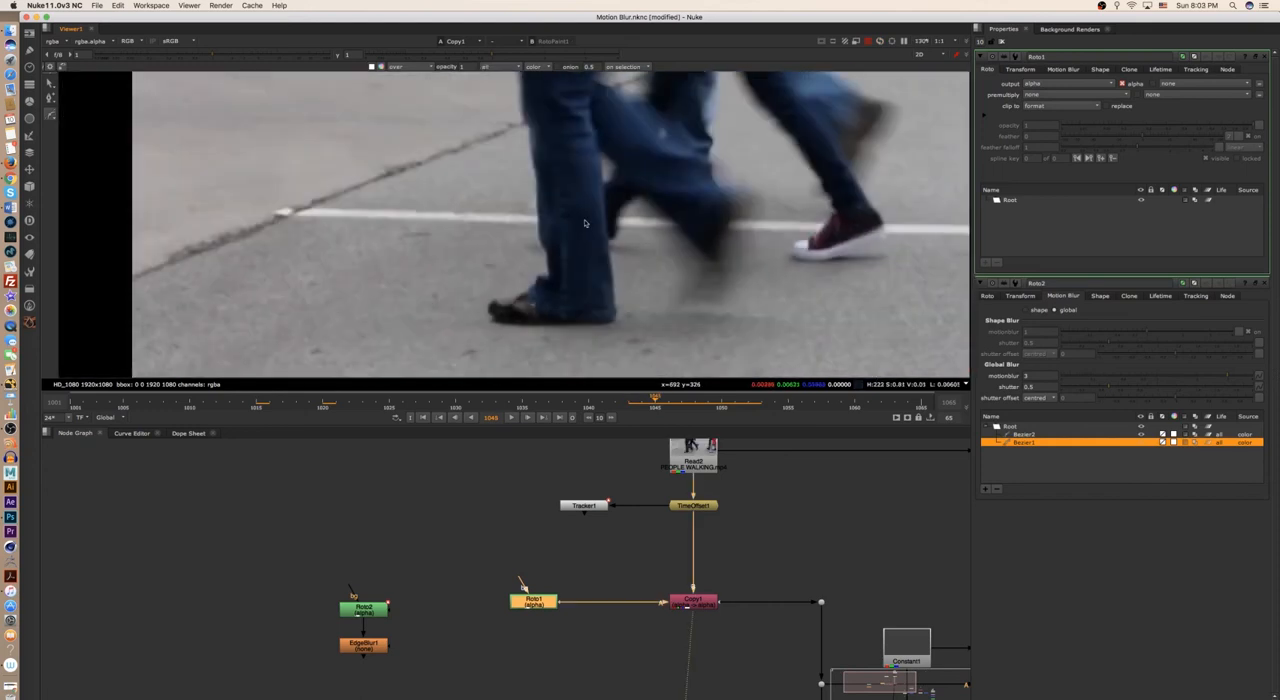
# - Enlarge the viewer and draw a closed cusped Bezier in Roto1 around the planted trouser leg from below the knee to the hem
pyautogui.moveTo(624, 425); pyautogui.dragTo(624, 540)
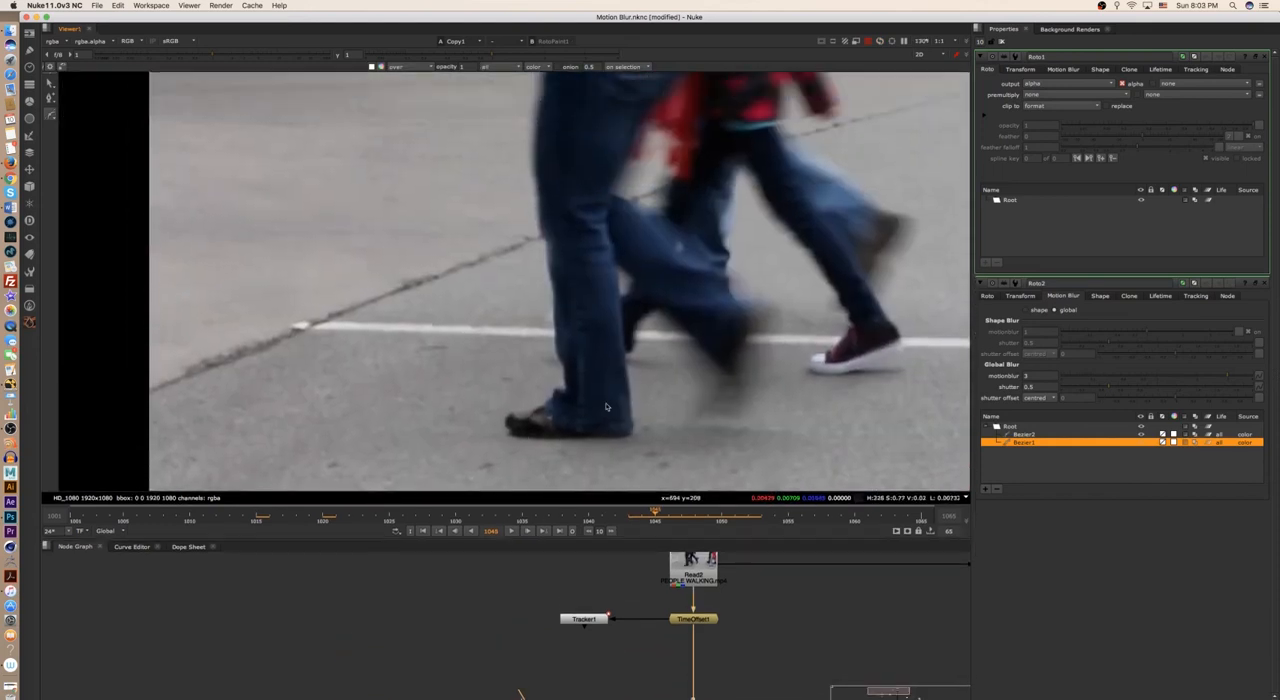
pyautogui.moveTo(663, 666); pyautogui.dragTo(747, 595, button='middle')
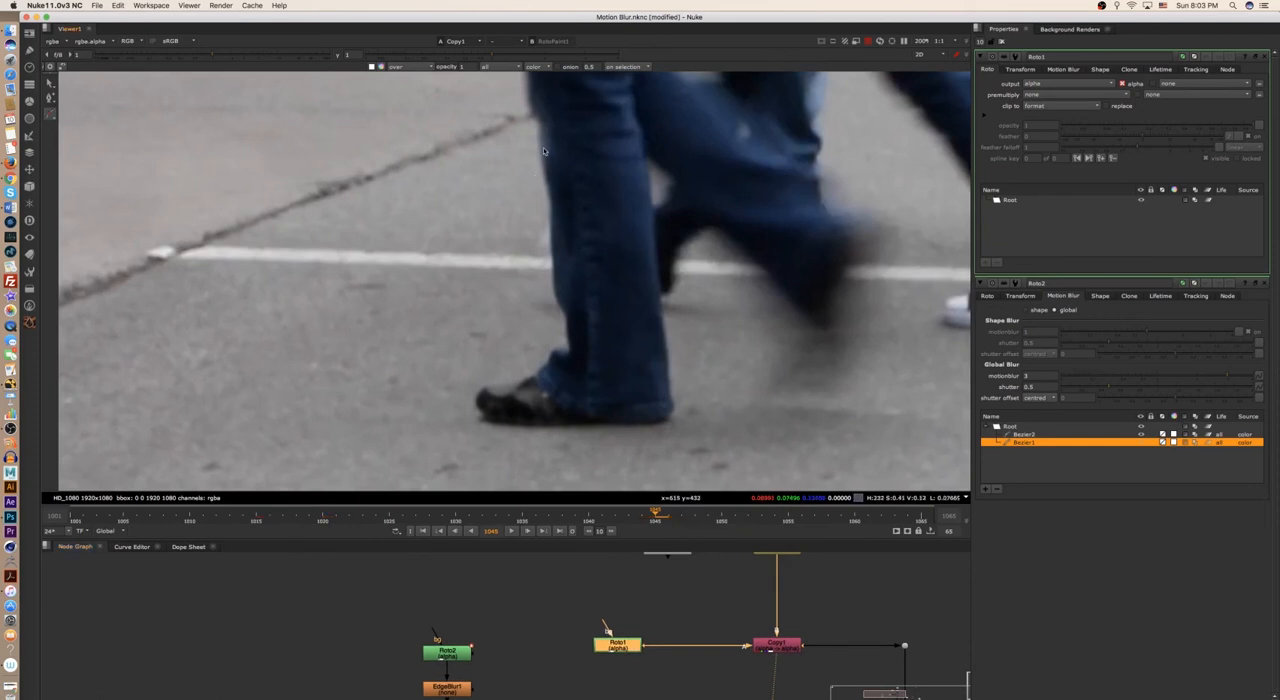
pyautogui.press('super+v')
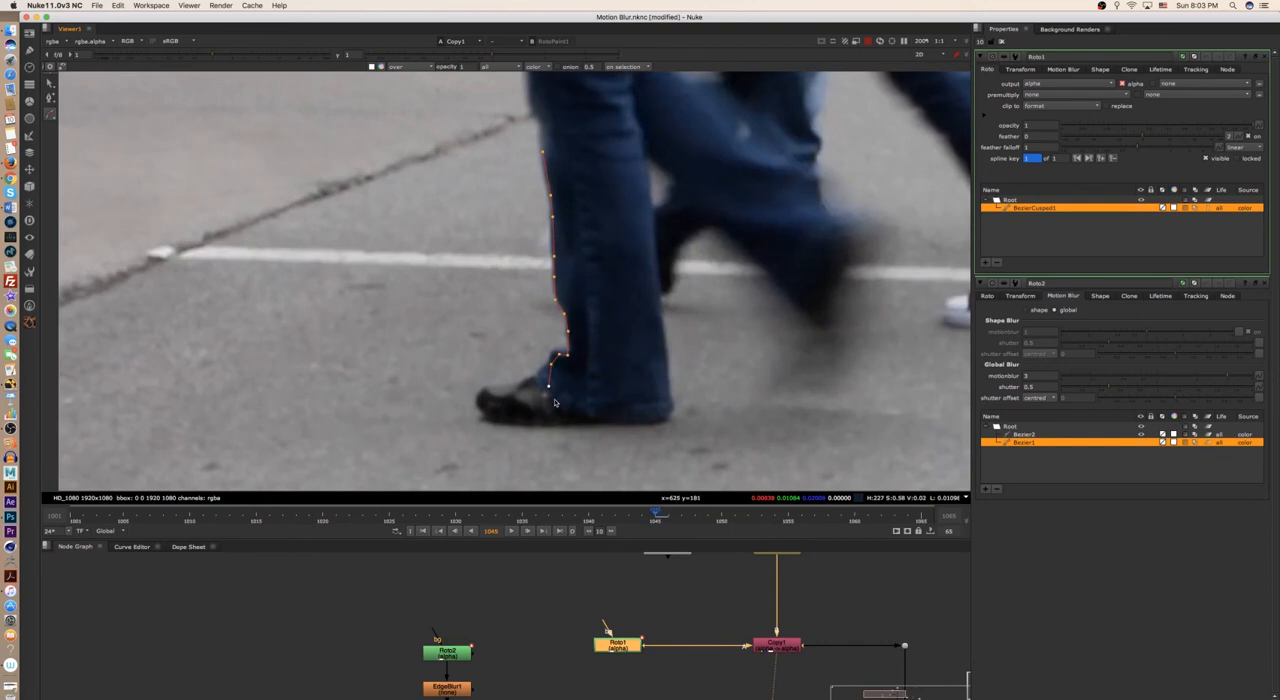
pyautogui.click(672, 405)
pyautogui.click(659, 300)
pyautogui.click(641, 137)
pyautogui.click(587, 137)
pyautogui.click(543, 150)
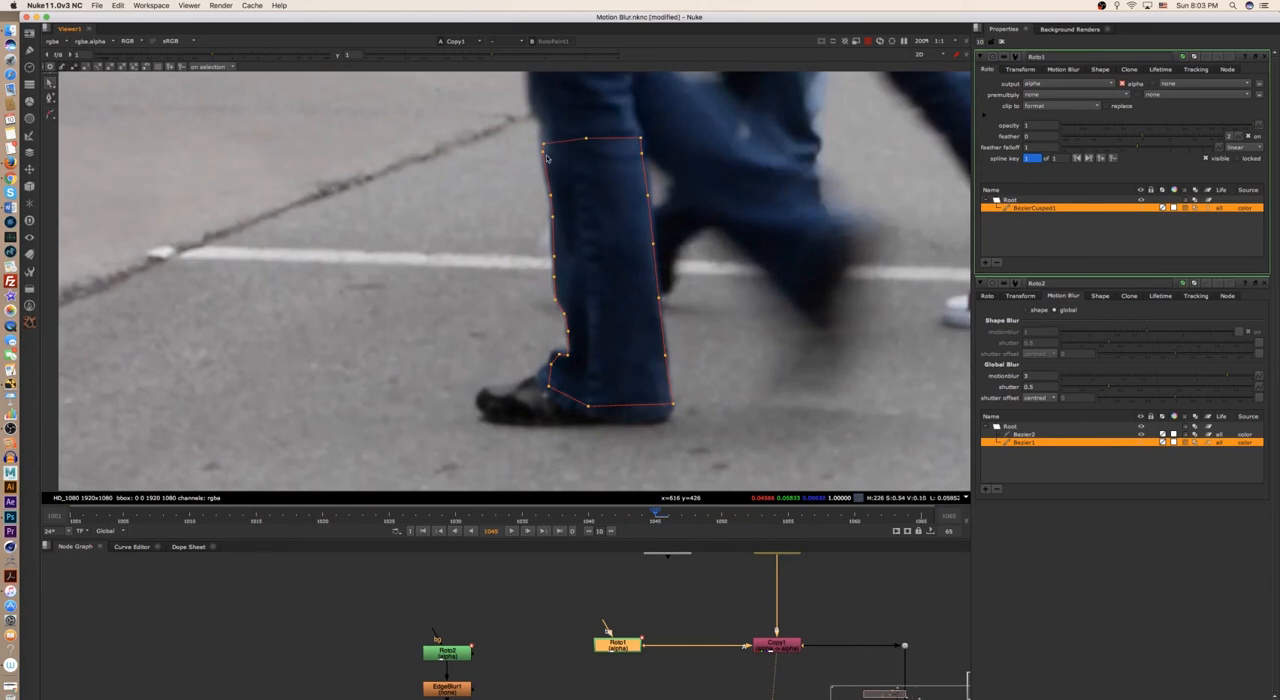
# - Select all the points of the trouser-leg shape on frame 1045 and smooth them
pyautogui.moveTo(436, 107); pyautogui.dragTo(768, 476)
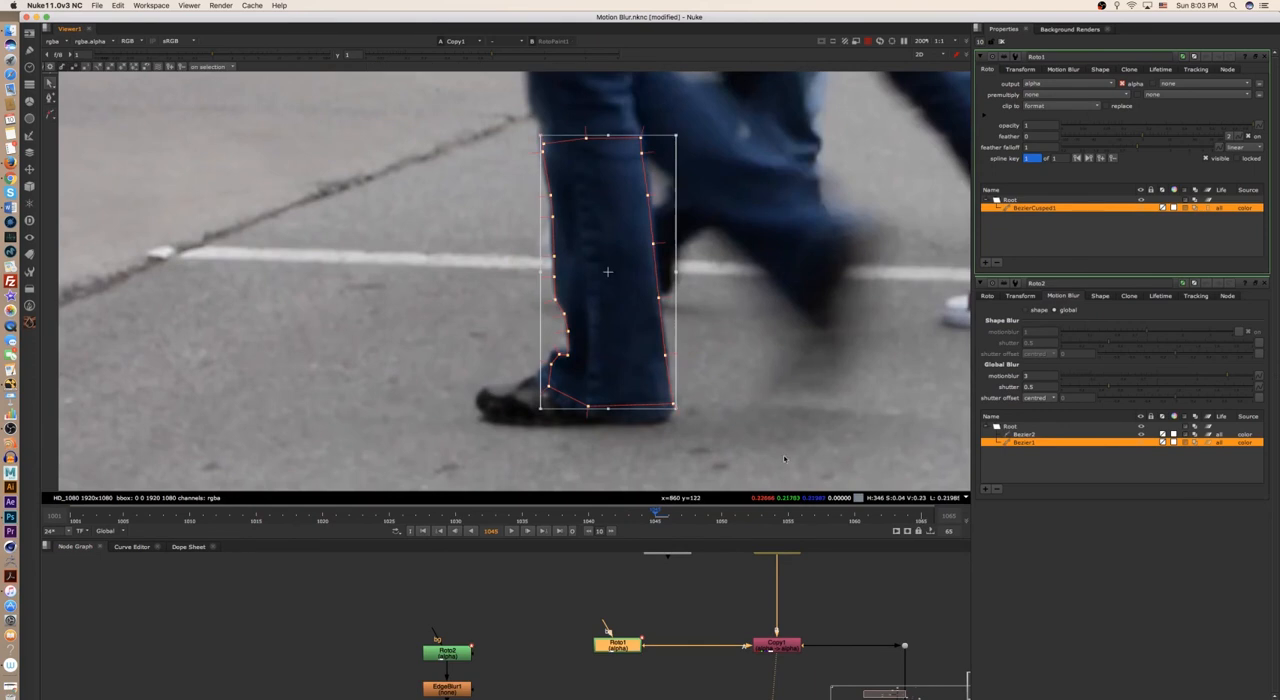
pyautogui.press('z')
pyautogui.click(740, 386)
pyautogui.scroll(1, 742, 384)
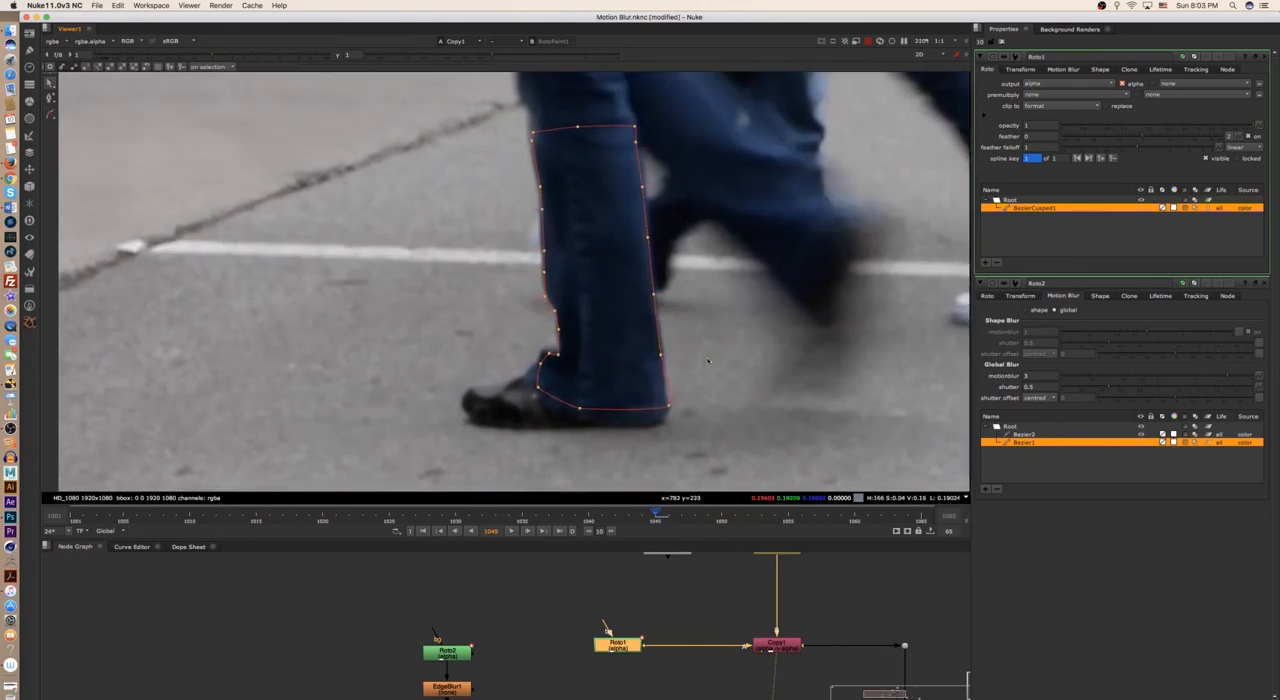
# - Refine the shape's heel-side hem corner and lower back edge to match the trouser outline
pyautogui.moveTo(670, 409); pyautogui.dragTo(657, 424)
pyautogui.moveTo(675, 415)
pyautogui.mouseDown()
pyautogui.moveTo(678, 401)
pyautogui.moveTo(672, 424)
pyautogui.mouseUp()
pyautogui.click(663, 361)
pyautogui.click(663, 346)
pyautogui.scroll(2, 630, 174)
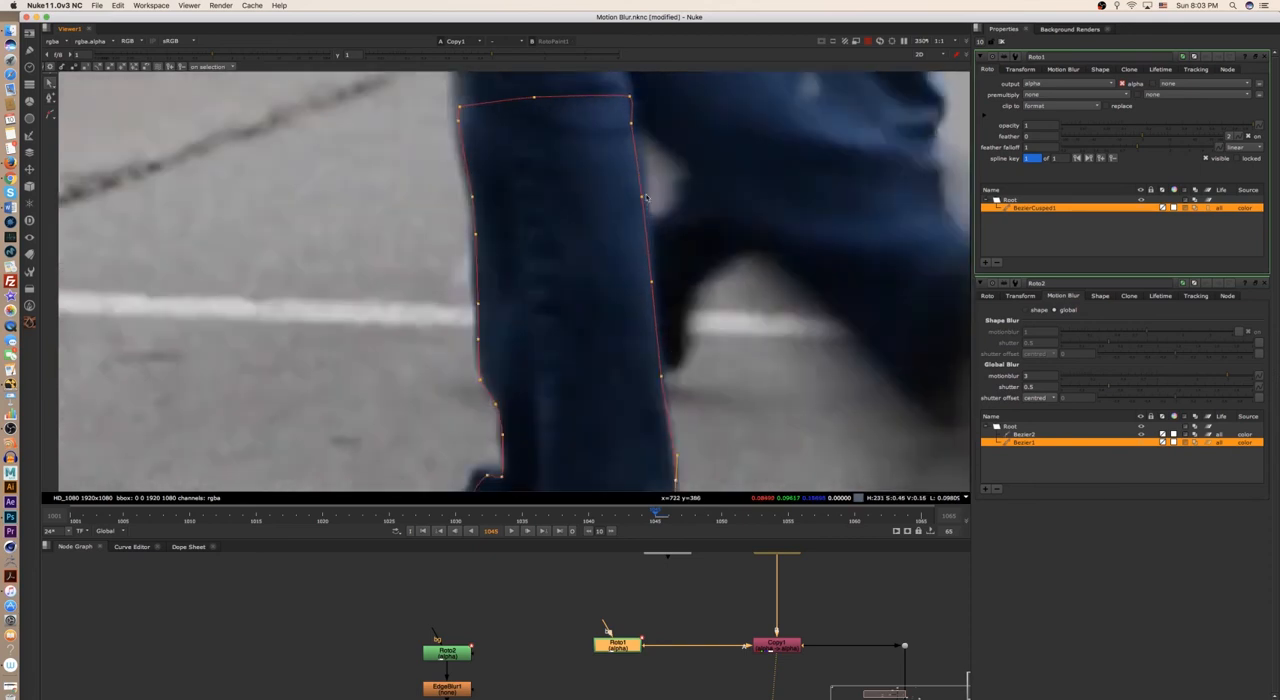
# - Move the points along the shape's upper back edge outward onto the trouser outline
pyautogui.moveTo(642, 197); pyautogui.dragTo(646, 196)
pyautogui.moveTo(631, 124); pyautogui.dragTo(635, 97)
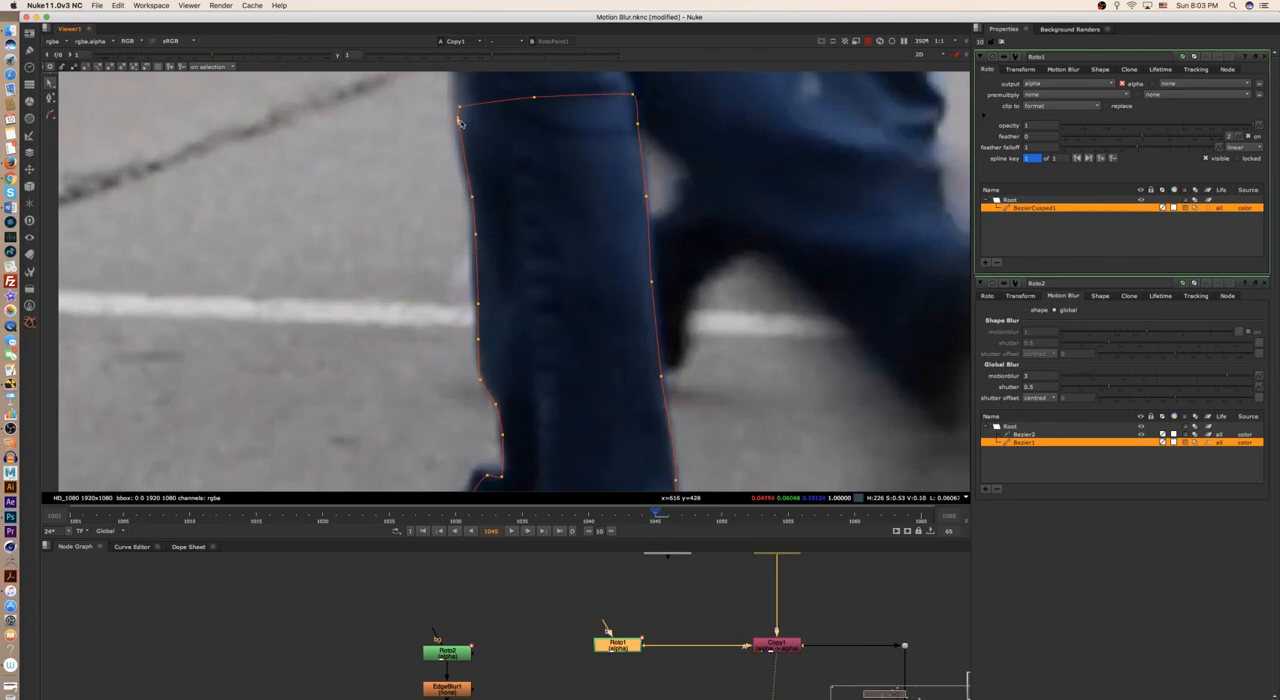
pyautogui.scroll(-2, 546, 254)
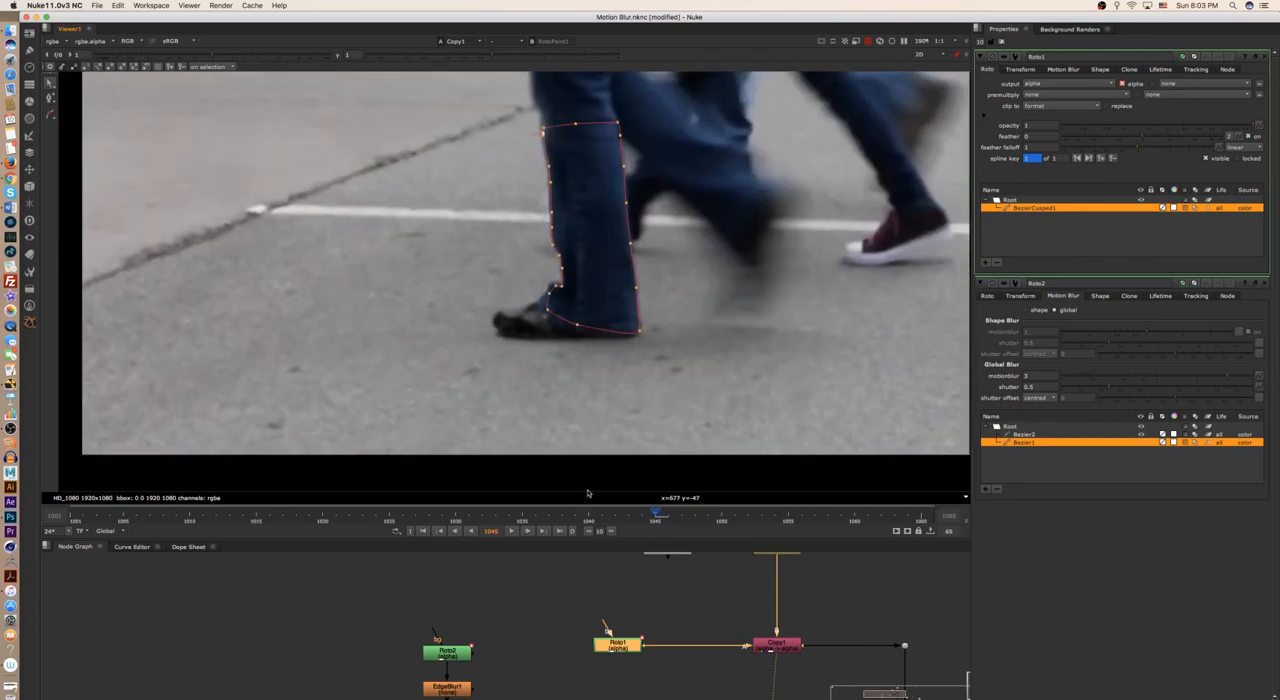
pyautogui.scroll(-3, 612, 337)
pyautogui.scroll(1, 662, 352)
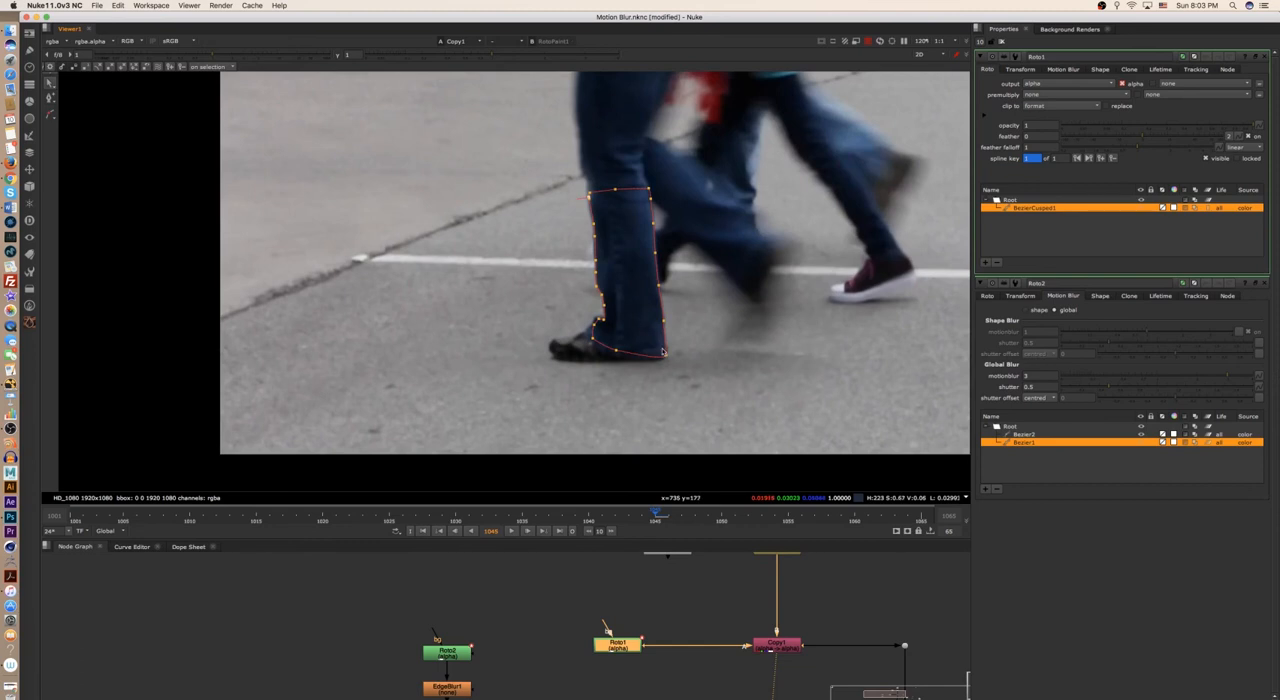
# - Go to frame 1054 and transform the whole shape to match the planted lower leg
pyautogui.press('Right')
pyautogui.press('Right')
pyautogui.press('Right')
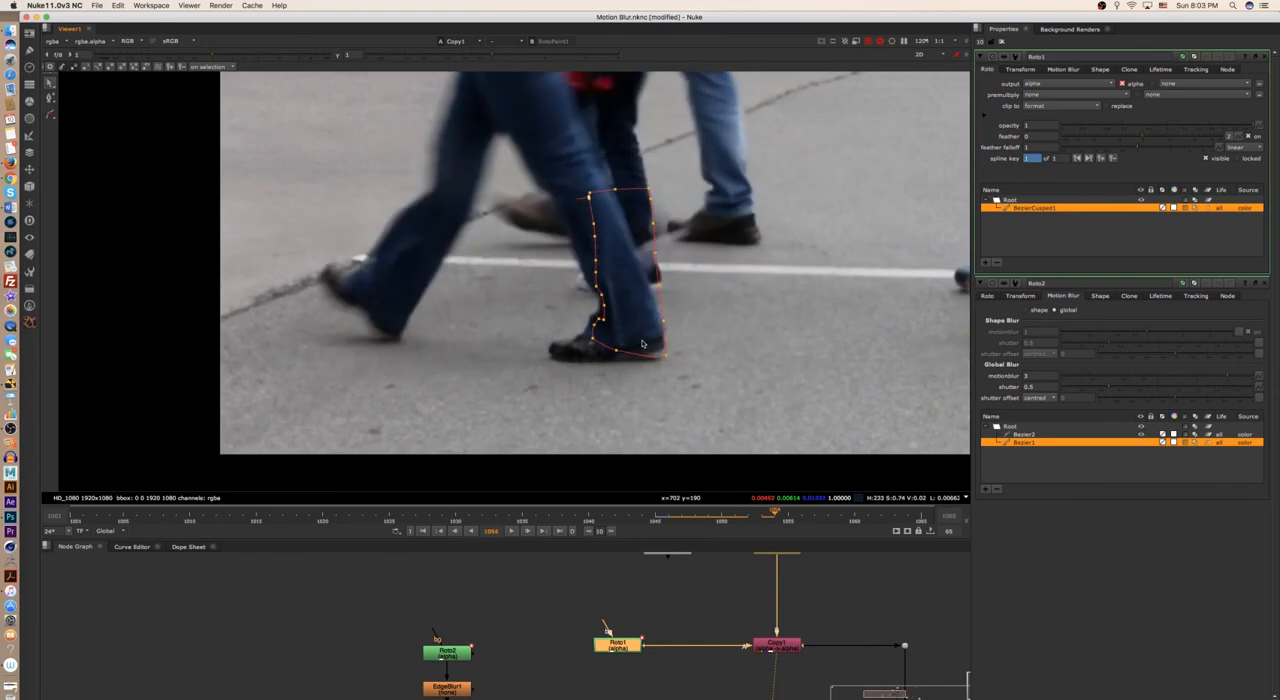
pyautogui.press('super+a')
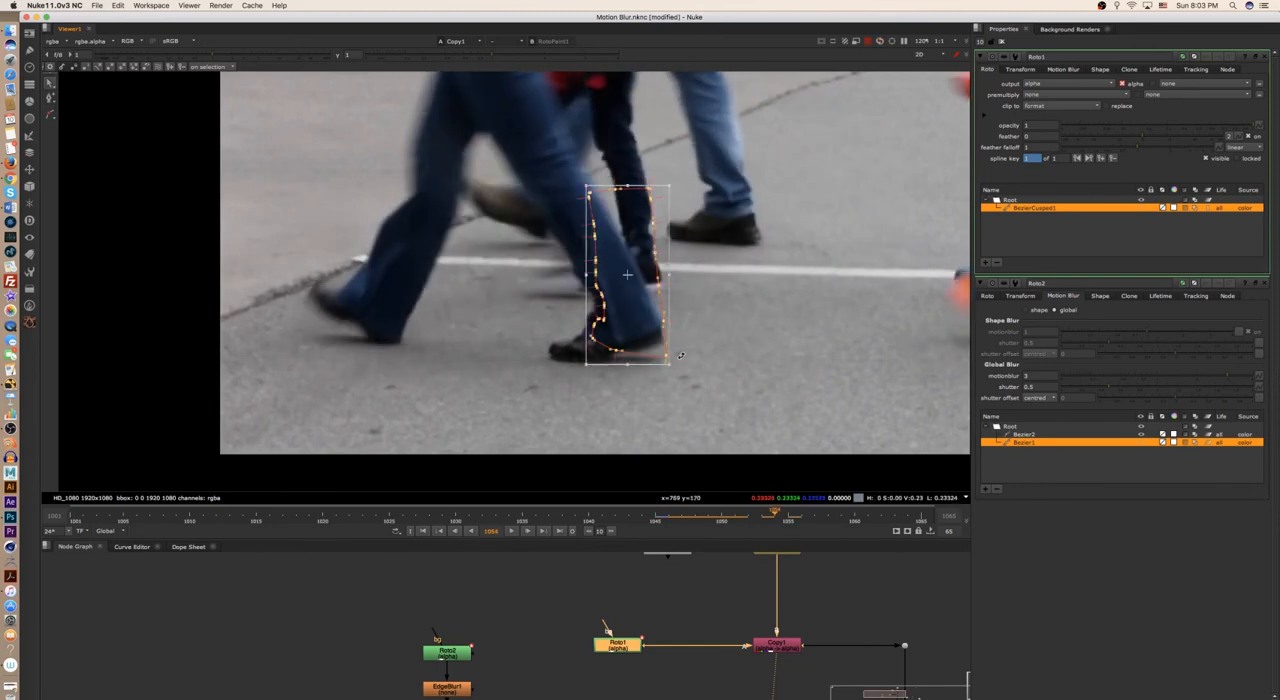
pyautogui.moveTo(676, 368); pyautogui.dragTo(614, 311)
# - On frame 1060, move, rotate and skew the whole shape onto the lifted, bent lower leg
pyautogui.press('Right')
pyautogui.press('Right')
pyautogui.press('Right')
pyautogui.press('Right')
pyautogui.press('Right')
pyautogui.press('Right')
pyautogui.moveTo(674, 350); pyautogui.dragTo(473, 260)
pyautogui.keyDown('super'); pyautogui.moveTo(319, 216); pyautogui.dragTo(328, 180); pyautogui.keyUp('super')
pyautogui.keyDown('super'); pyautogui.moveTo(432, 340); pyautogui.dragTo(428, 347); pyautogui.keyUp('super')
pyautogui.keyDown('super'); pyautogui.moveTo(536, 246); pyautogui.dragTo(531, 251); pyautogui.keyUp('super')
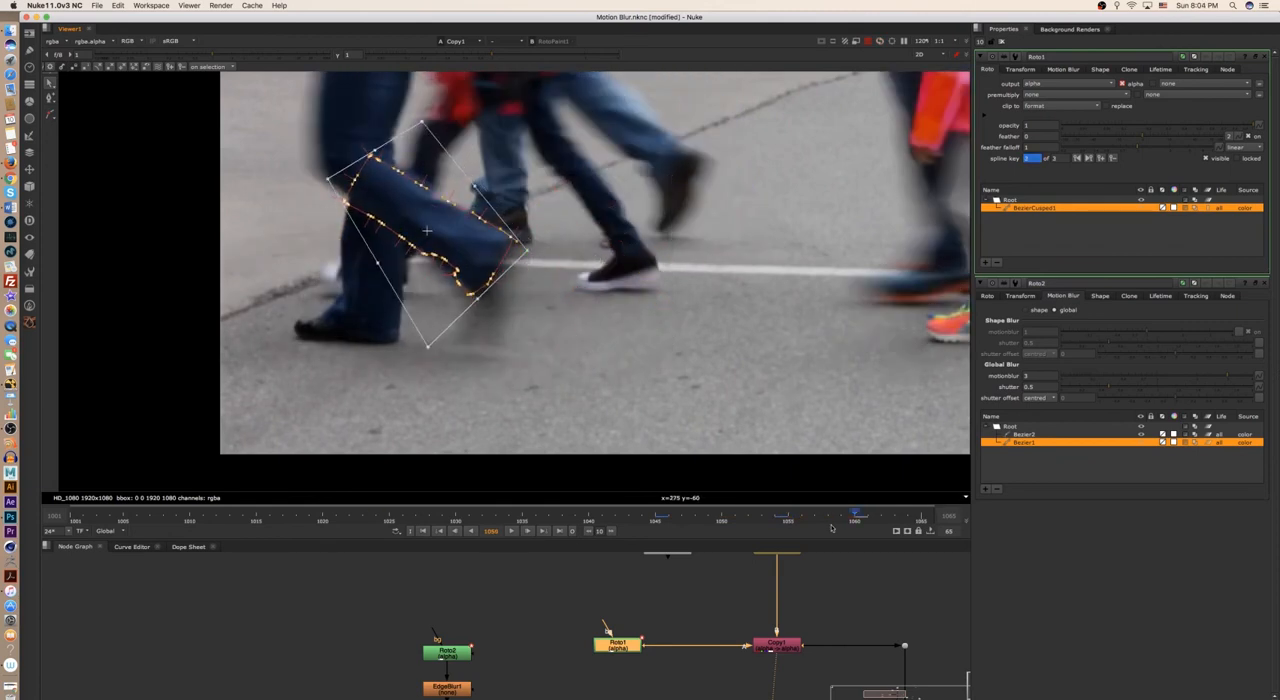
# - Key the shape on frame 1063, moving and rotating it to match the forward-swinging lower leg
pyautogui.click(585, 531)
pyautogui.press('Left')
pyautogui.press('Left')
pyautogui.press('Left')
pyautogui.press('Left')
pyautogui.press('Left')
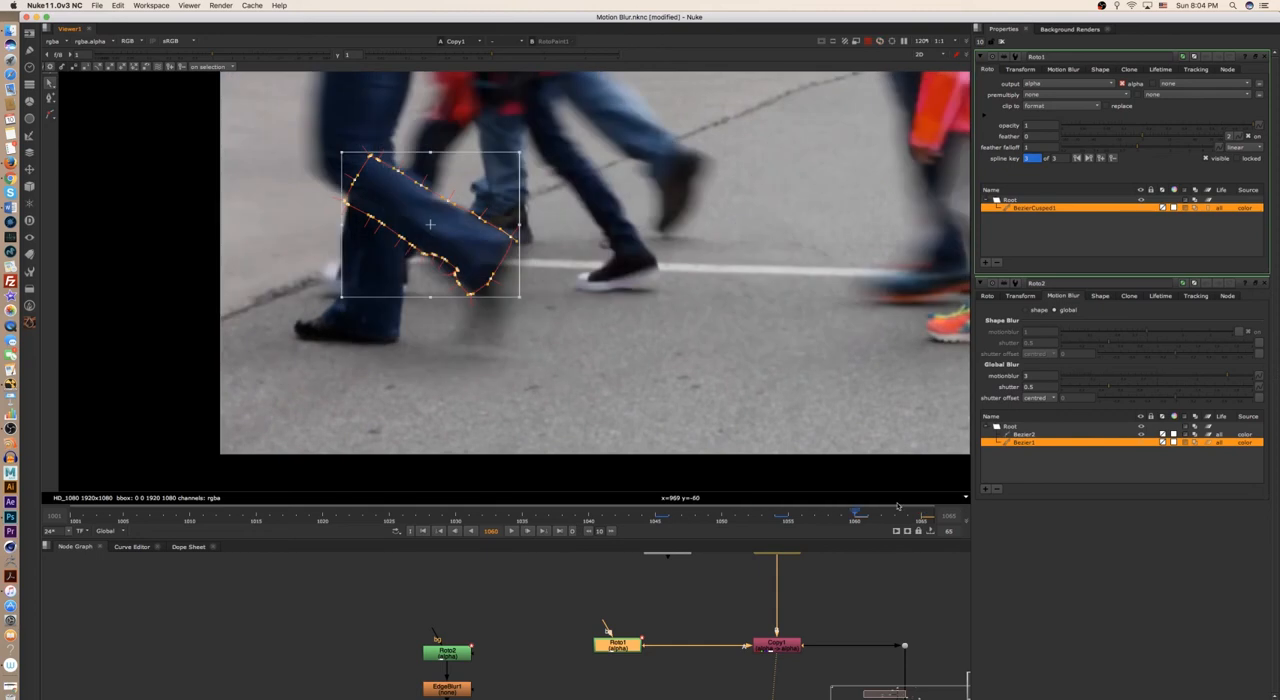
pyautogui.press('Right')
pyautogui.press('Right')
pyautogui.press('Right')
pyautogui.moveTo(529, 299); pyautogui.dragTo(506, 322)
pyautogui.moveTo(459, 250); pyautogui.dragTo(342, 252)
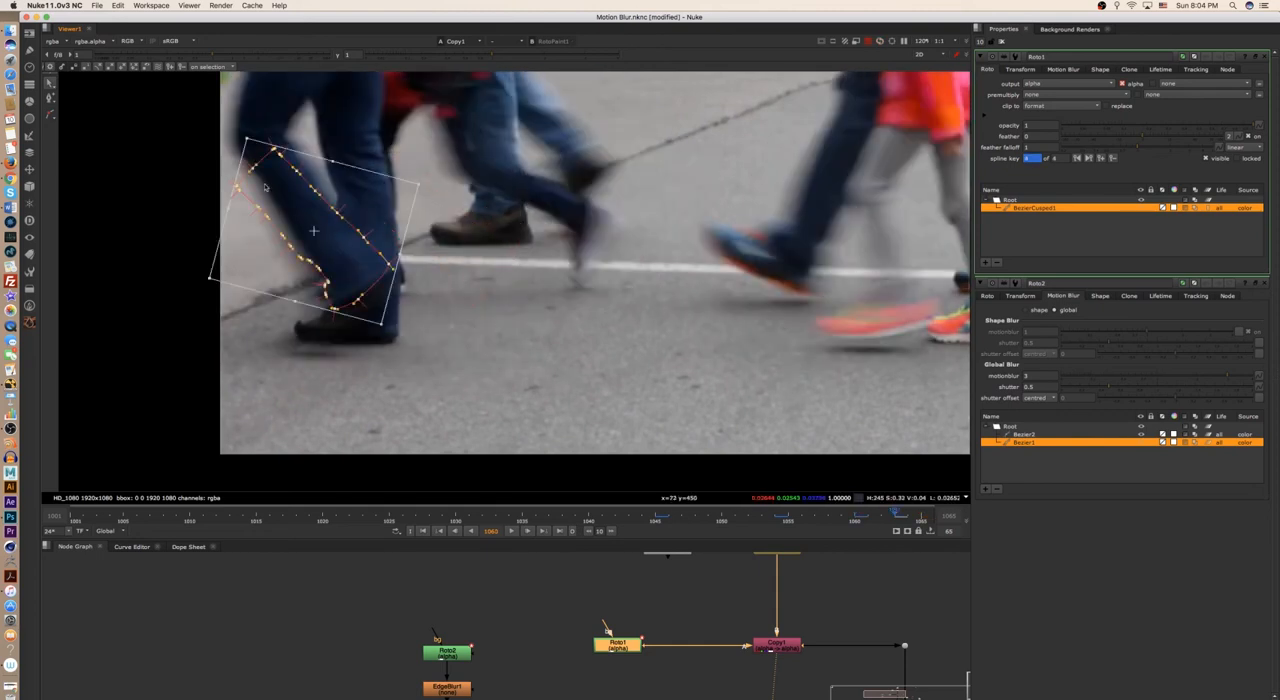
pyautogui.keyDown('super'); pyautogui.moveTo(245, 133); pyautogui.dragTo(265, 127); pyautogui.keyUp('super')
# - Key the shape on frame 1065 and again just after it, following the lower leg out past the image edge
pyautogui.press('Right')
pyautogui.moveTo(314, 231); pyautogui.dragTo(229, 256)
pyautogui.keyDown('super'); pyautogui.moveTo(189, 148); pyautogui.dragTo(216, 130); pyautogui.keyUp('super')
pyautogui.keyDown('super'); pyautogui.moveTo(270, 364); pyautogui.dragTo(263, 361); pyautogui.keyUp('super')
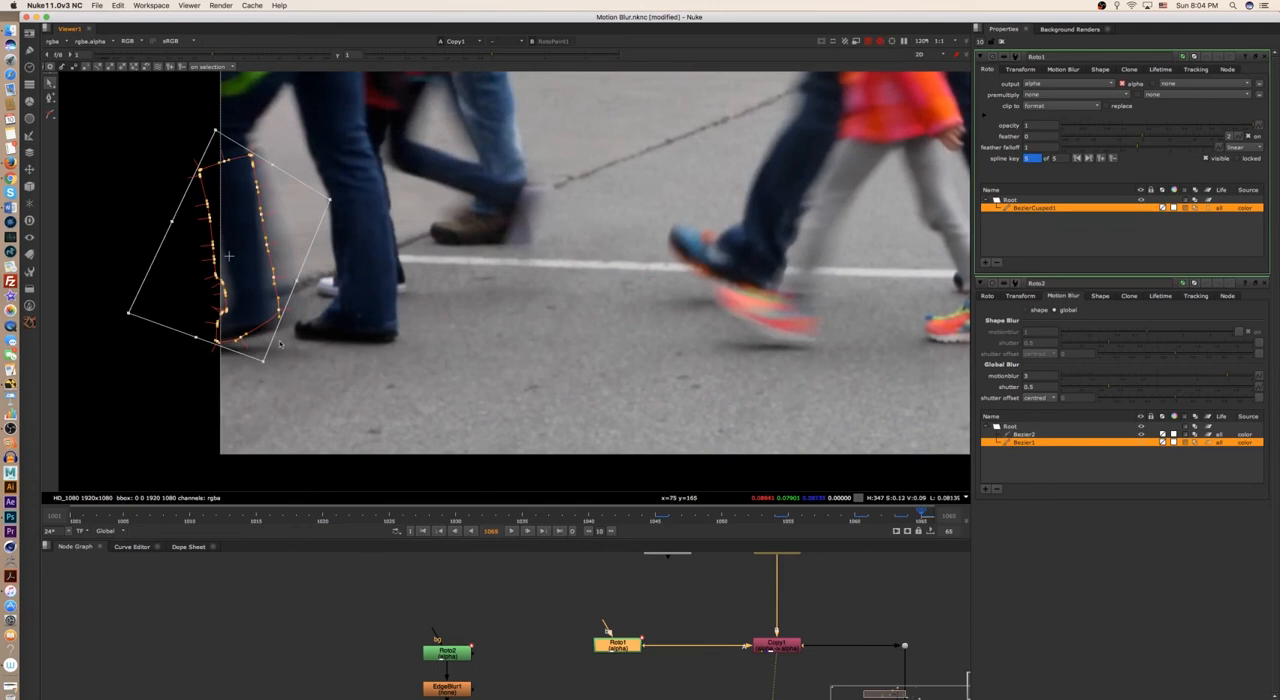
pyautogui.keyDown('super'); pyautogui.moveTo(330, 200); pyautogui.dragTo(344, 224); pyautogui.keyUp('super')
pyautogui.press('Right')
pyautogui.moveTo(289, 352); pyautogui.dragTo(257, 360)
pyautogui.moveTo(240, 258); pyautogui.dragTo(179, 264)
# - Return to frame 1037 and rotate, move and skew the shape onto the leg as its heel lands
pyautogui.click(589, 516)
pyautogui.press('Left')
pyautogui.press('Left')
pyautogui.press('Left')
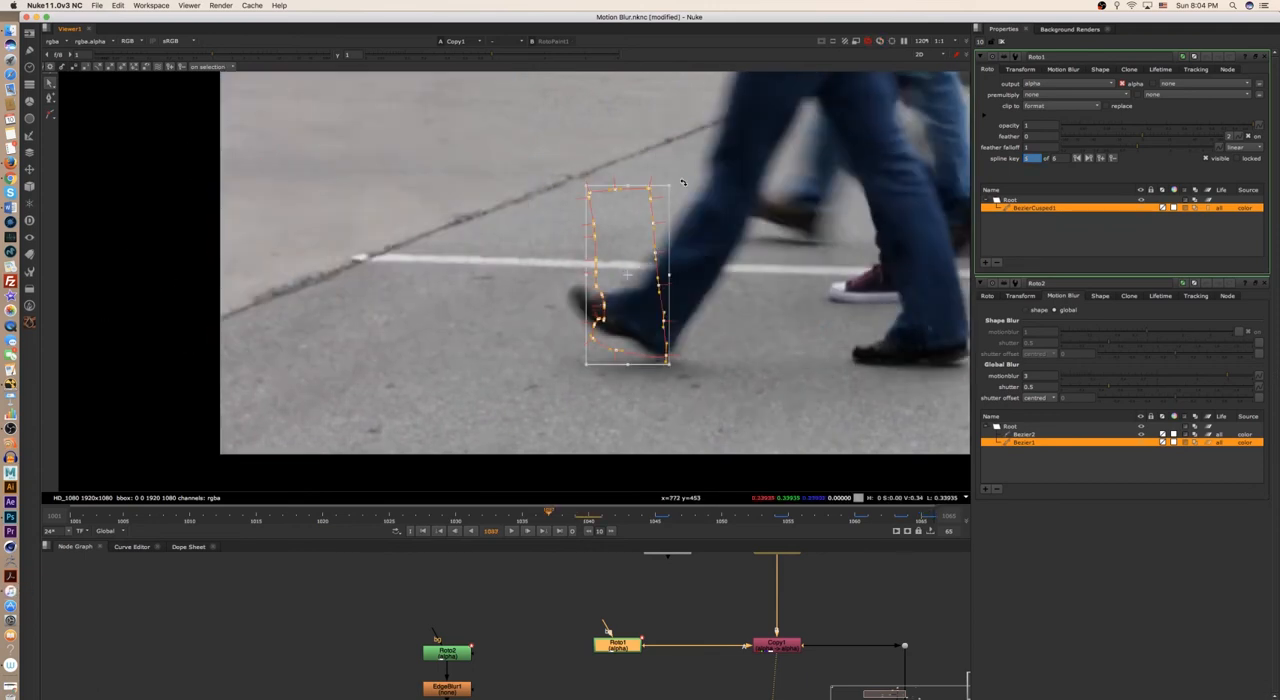
pyautogui.moveTo(672, 367); pyautogui.dragTo(628, 375)
pyautogui.moveTo(628, 275); pyautogui.dragTo(674, 263)
pyautogui.keyDown('super'); pyautogui.moveTo(751, 202); pyautogui.dragTo(767, 204); pyautogui.keyUp('super')
pyautogui.keyDown('super'); pyautogui.moveTo(676, 165); pyautogui.dragTo(706, 165); pyautogui.keyUp('super')
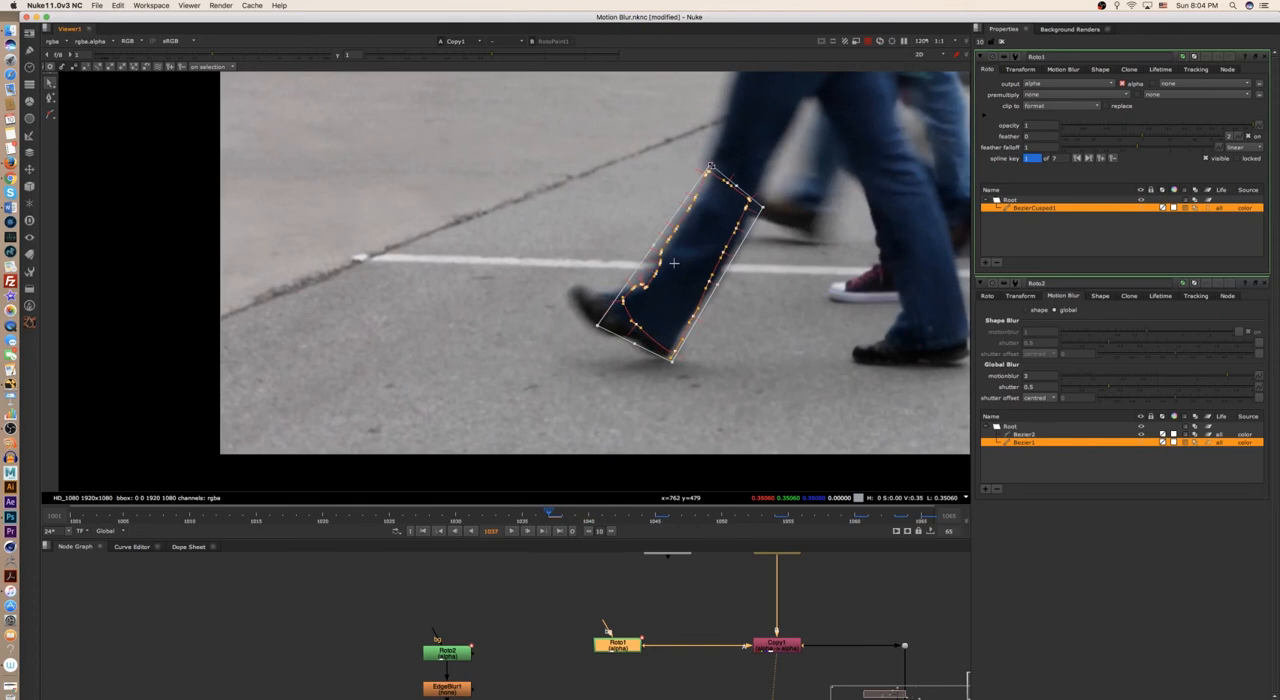
# - On frame 1033, move the shape onto the swinging lower leg and adjust its corners to the trouser outline
pyautogui.click(455, 516)
pyautogui.moveTo(659, 334); pyautogui.dragTo(445, 382, button='middle')
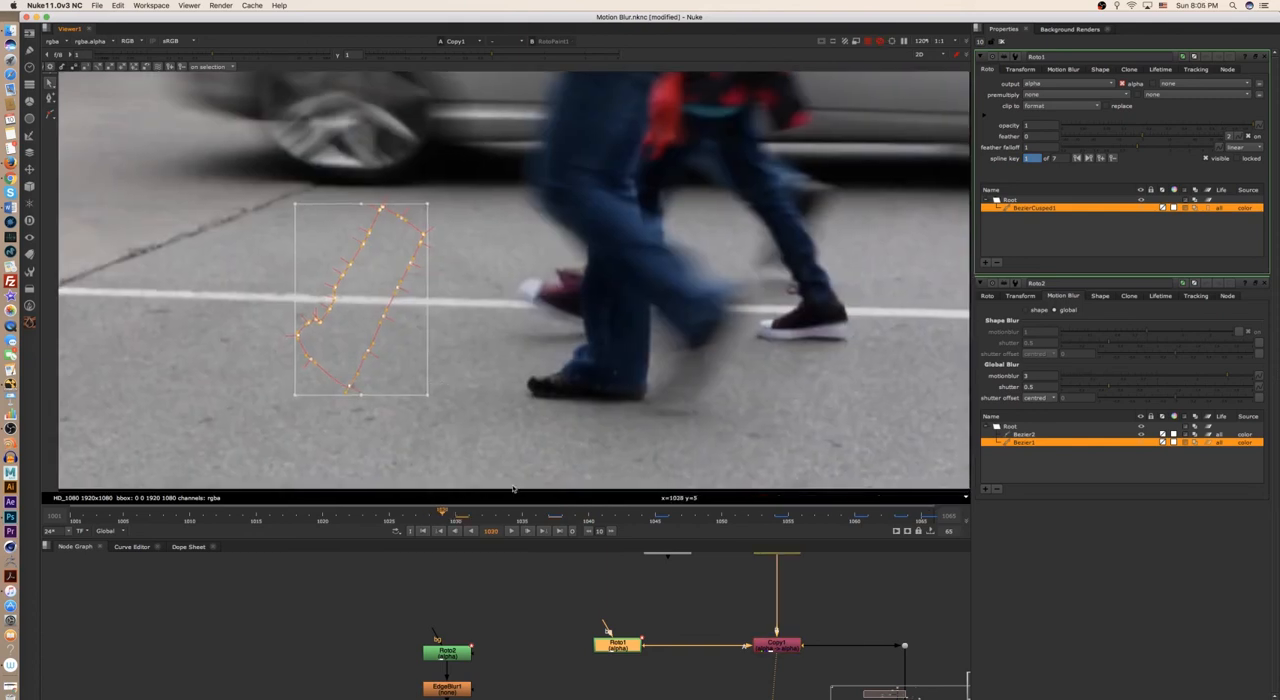
pyautogui.click(496, 516)
pyautogui.moveTo(434, 398); pyautogui.dragTo(554, 324)
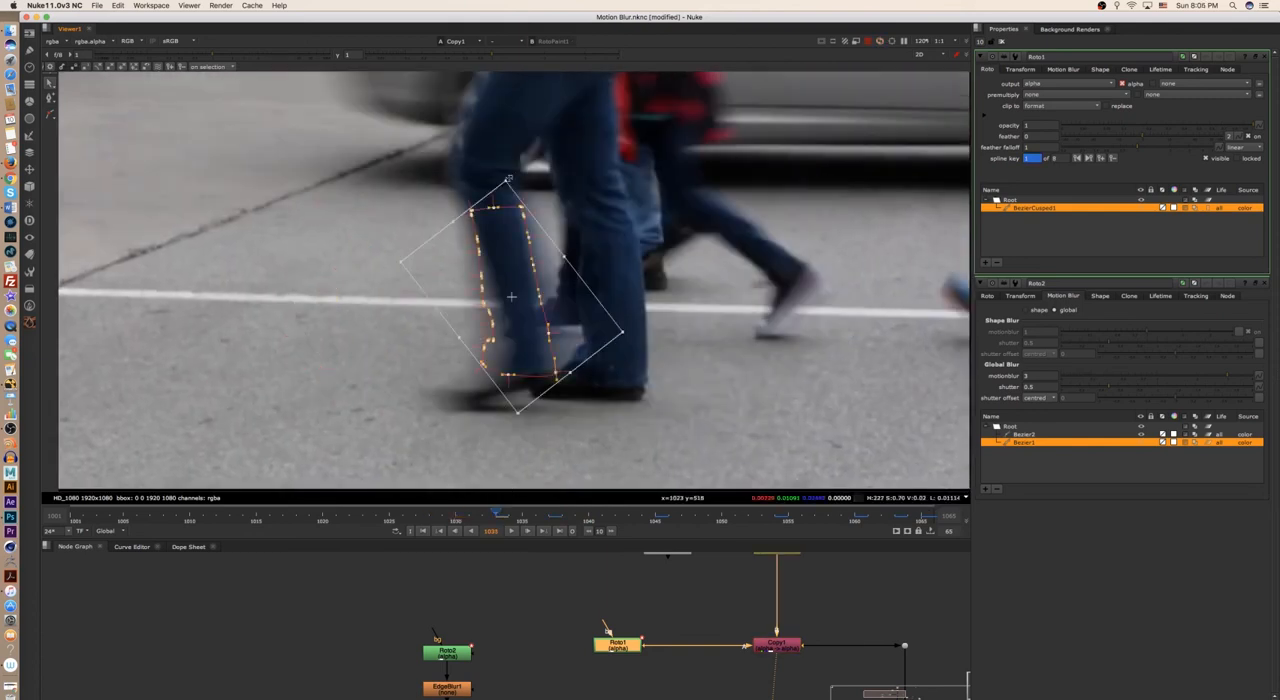
pyautogui.keyDown('super'); pyautogui.moveTo(507, 180); pyautogui.dragTo(518, 189); pyautogui.keyUp('super')
pyautogui.keyDown('super'); pyautogui.moveTo(401, 262); pyautogui.dragTo(405, 275); pyautogui.keyUp('super')
pyautogui.keyDown('super'); pyautogui.moveTo(518, 413); pyautogui.dragTo(534, 416); pyautogui.keyUp('super')
pyautogui.keyDown('super'); pyautogui.moveTo(622, 332); pyautogui.dragTo(617, 311); pyautogui.keyUp('super')
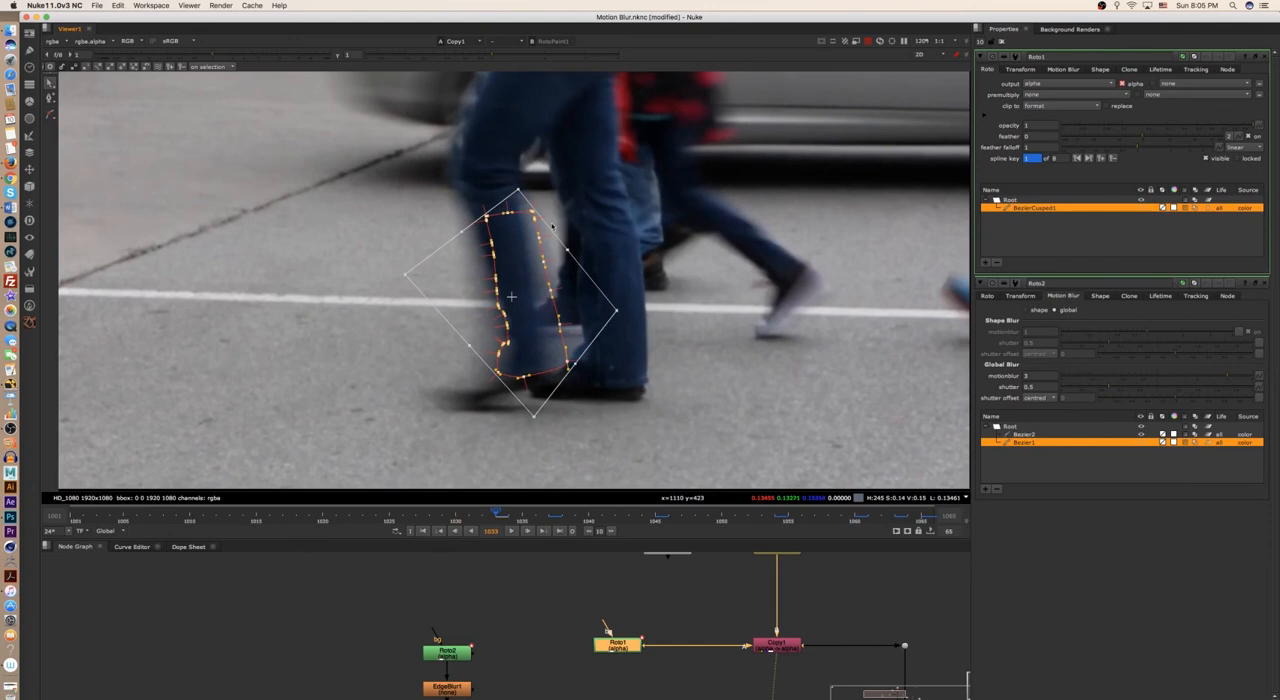
pyautogui.keyDown('super'); pyautogui.moveTo(518, 189); pyautogui.dragTo(502, 172); pyautogui.keyUp('super')
# - On frame 1028, move the shape onto the raised back leg and adjust its angle
pyautogui.press('Right')
pyautogui.press('Right')
pyautogui.press('Left')
pyautogui.press('Left')
pyautogui.press('Left')
pyautogui.press('Left')
pyautogui.press('Left')
pyautogui.press('Left')
pyautogui.press('Left')
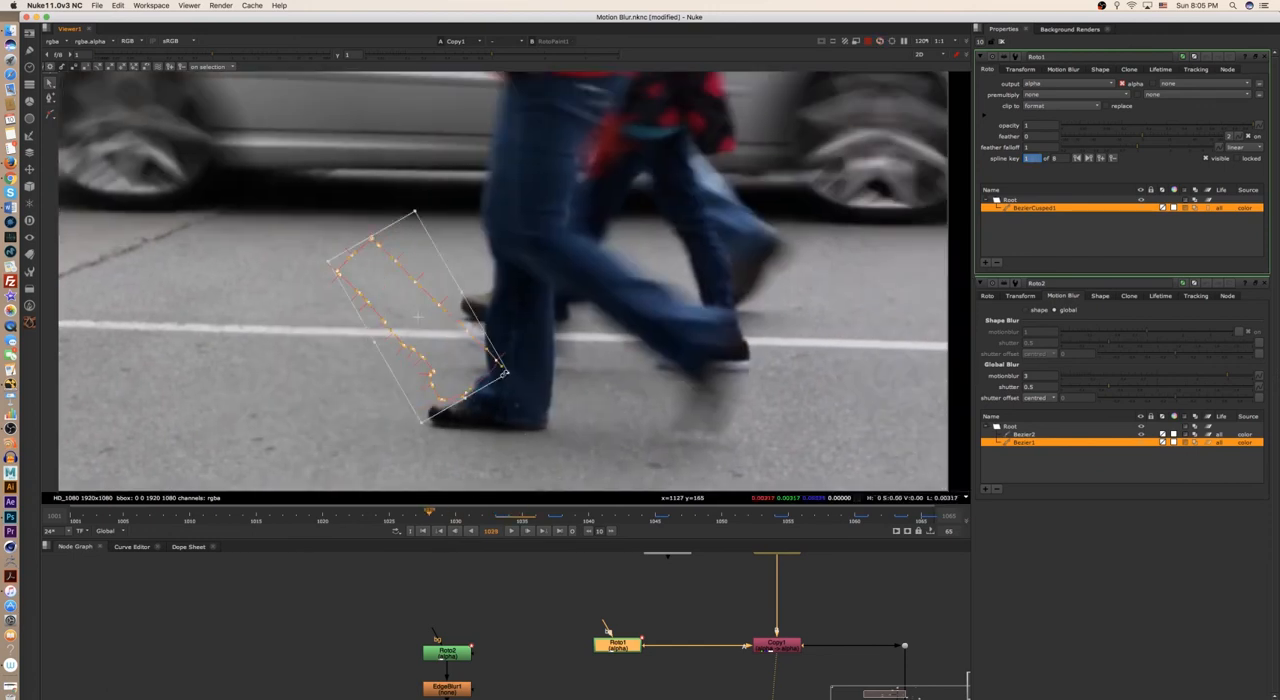
pyautogui.moveTo(418, 317); pyautogui.dragTo(618, 300)
pyautogui.moveTo(711, 359); pyautogui.dragTo(724, 331)
pyautogui.moveTo(618, 300); pyautogui.dragTo(650, 303)
# - On frame 1020, rotate and move the shape onto the planted leg and skew its upper corners to fit
pyautogui.click(324, 514)
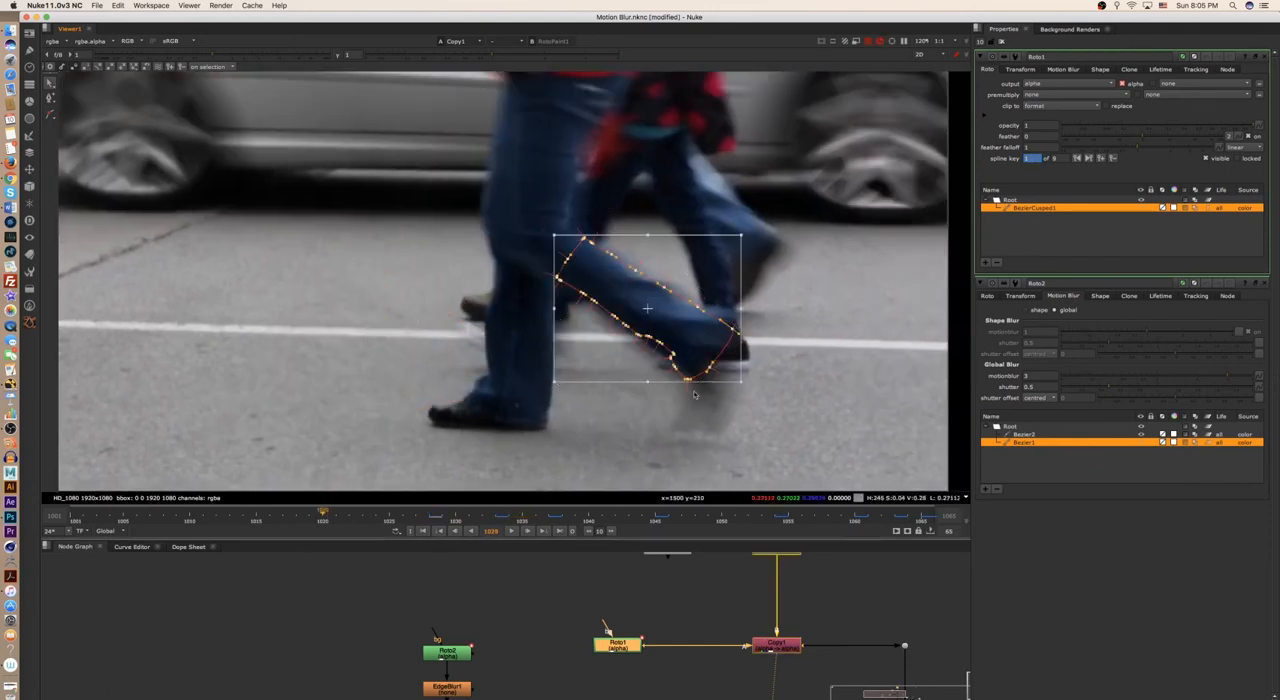
pyautogui.moveTo(746, 227); pyautogui.dragTo(771, 337)
pyautogui.moveTo(654, 342); pyautogui.dragTo(845, 375)
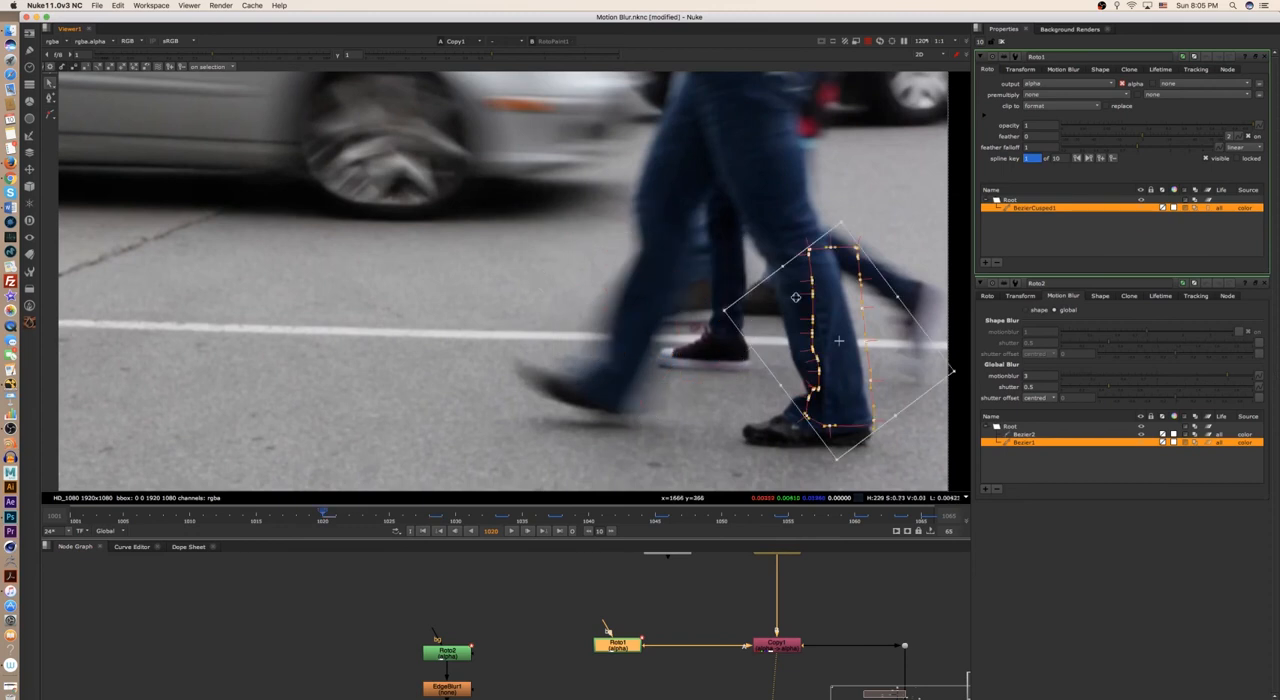
pyautogui.keyDown('super'); pyautogui.moveTo(841, 223); pyautogui.dragTo(812, 226); pyautogui.keyUp('super')
pyautogui.keyDown('super'); pyautogui.moveTo(724, 310); pyautogui.dragTo(683, 319); pyautogui.keyUp('super')
pyautogui.keyDown('super'); pyautogui.moveTo(812, 226); pyautogui.dragTo(804, 226); pyautogui.keyUp('super')
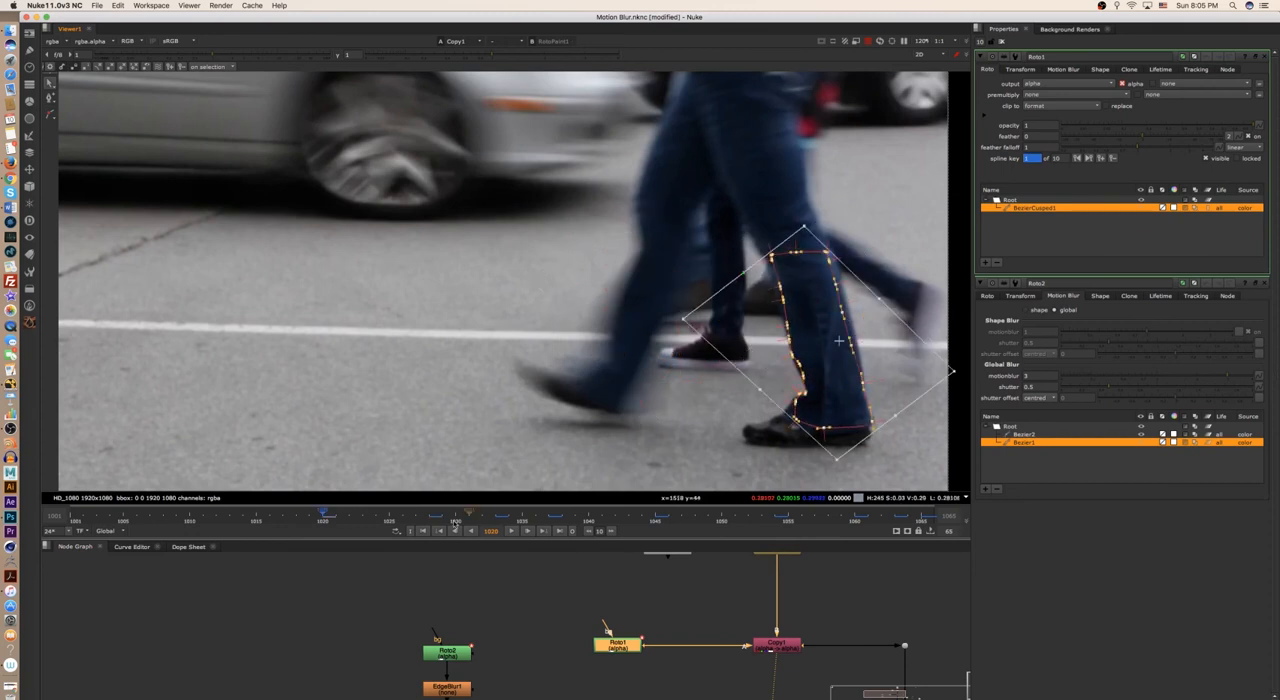
# - Key the shape at two frames before 1020, repositioning it over the same leg
pyautogui.press('Right')
pyautogui.press('Right')
pyautogui.press('Right')
pyautogui.scroll(2, 590, 320)
pyautogui.keyDown('super'); pyautogui.moveTo(646, 238); pyautogui.dragTo(678, 255); pyautogui.keyUp('super')
pyautogui.hotkey('shift', 'Left')
pyautogui.press('Right')
pyautogui.press('Right')
pyautogui.press('Right')
pyautogui.press('Right')
pyautogui.press('Right')
pyautogui.press('Right')
pyautogui.press('Right')
pyautogui.moveTo(590, 320); pyautogui.dragTo(607, 323)
# - Fit the shape to the leg on frame 1005 and move it outside the image edge on frame 1002
pyautogui.press('Left')
pyautogui.press('Left')
pyautogui.press('Left')
pyautogui.press('Left')
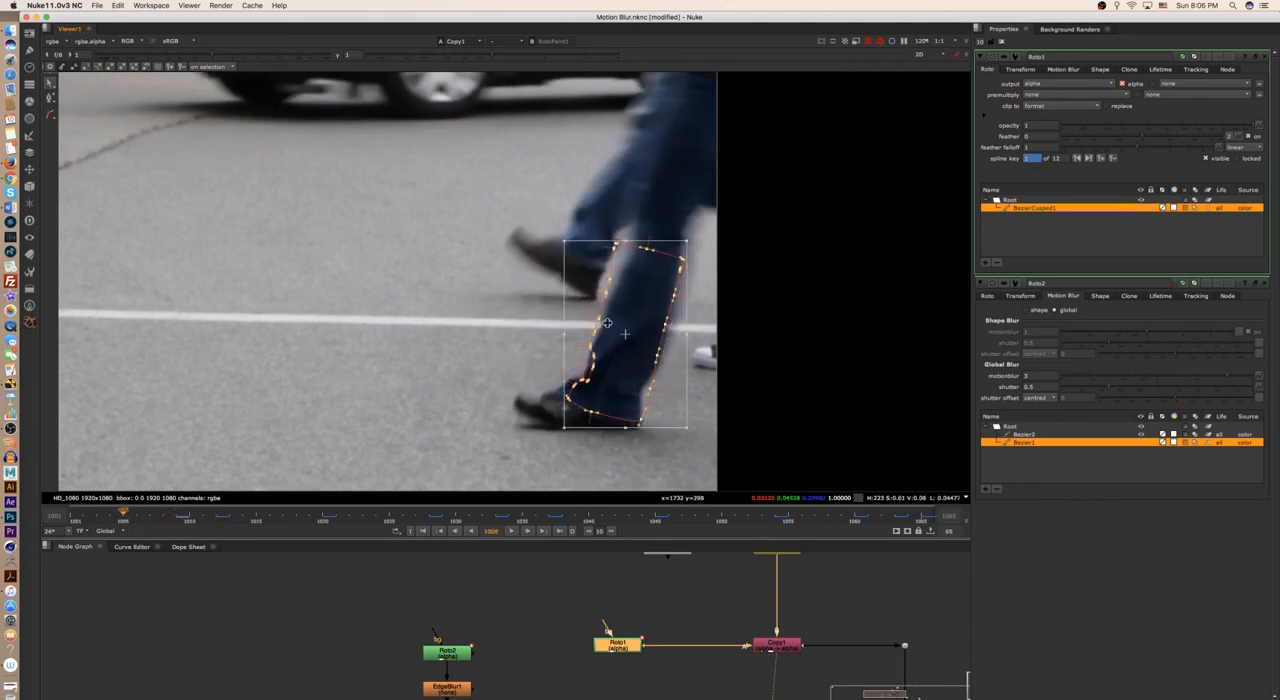
pyautogui.moveTo(664, 293); pyautogui.dragTo(728, 289)
pyautogui.keyDown('super'); pyautogui.moveTo(628, 237); pyautogui.dragTo(657, 230); pyautogui.keyUp('super')
pyautogui.keyDown('super'); pyautogui.moveTo(751, 237); pyautogui.dragTo(782, 242); pyautogui.keyUp('super')
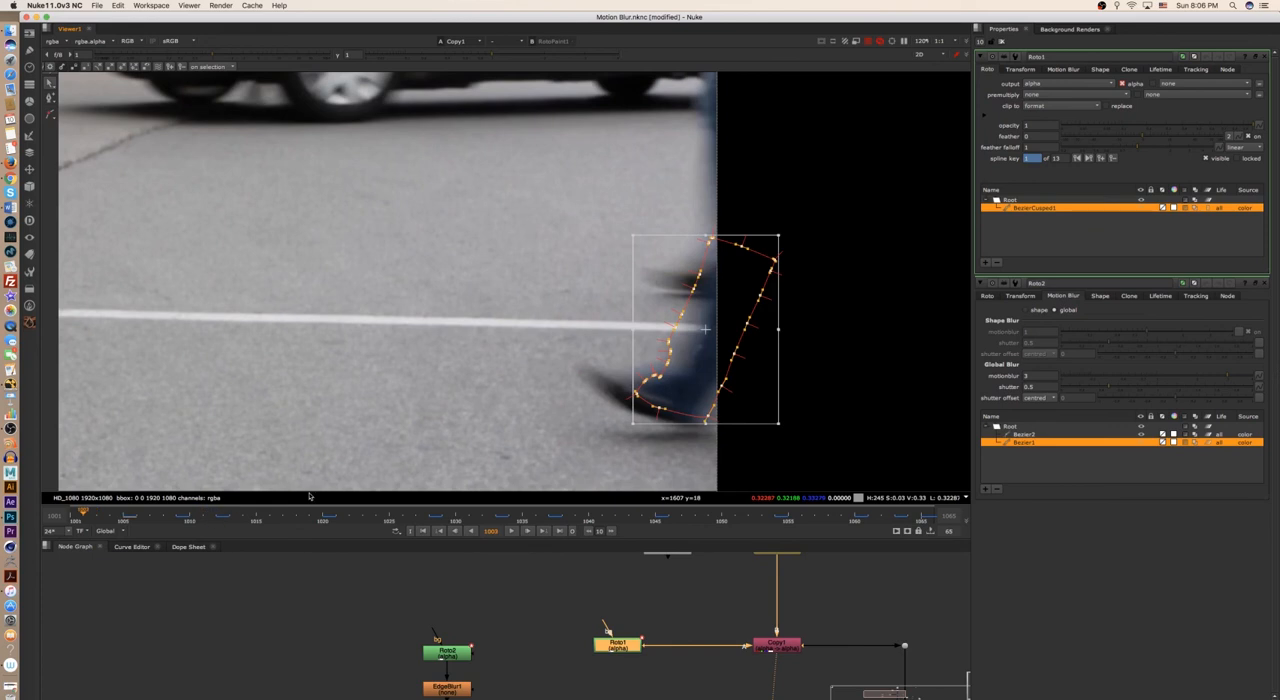
pyautogui.moveTo(675, 389); pyautogui.dragTo(789, 399)
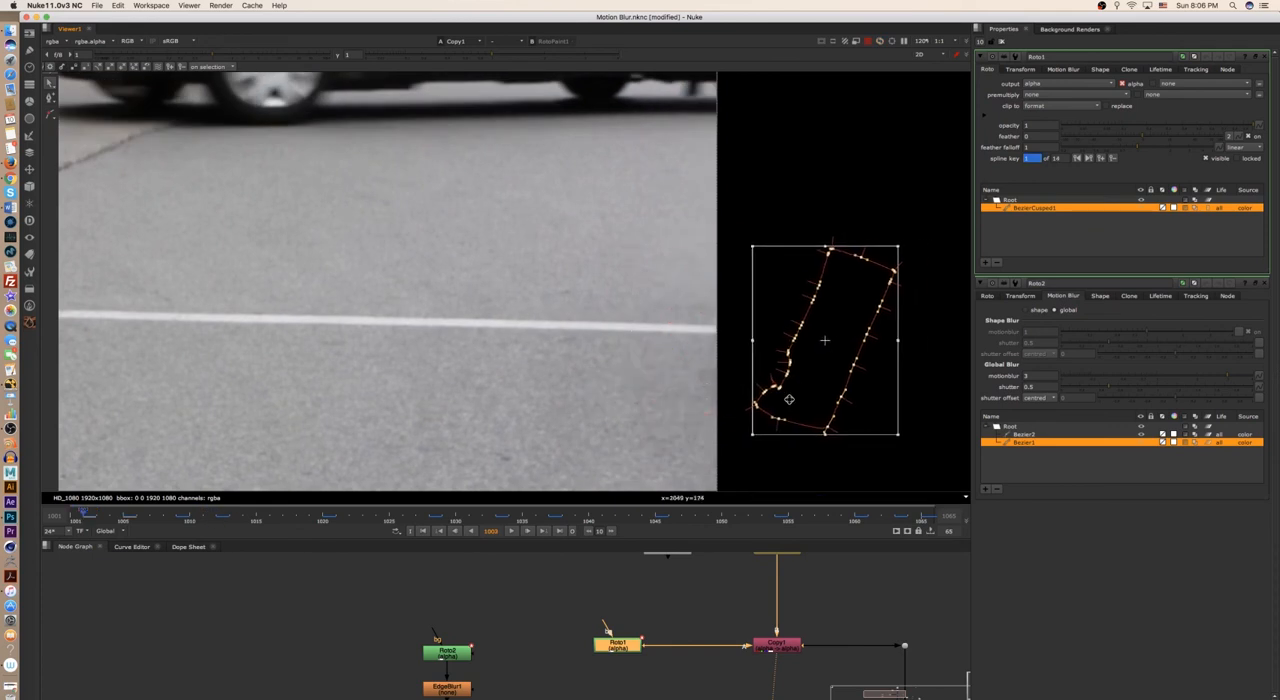
# - Play the shot from the first frame and check how the keyed shape follows the leg
pyautogui.press('Right')
pyautogui.press('Right')
pyautogui.press('Right')
pyautogui.press('Right')
pyautogui.press('Right')
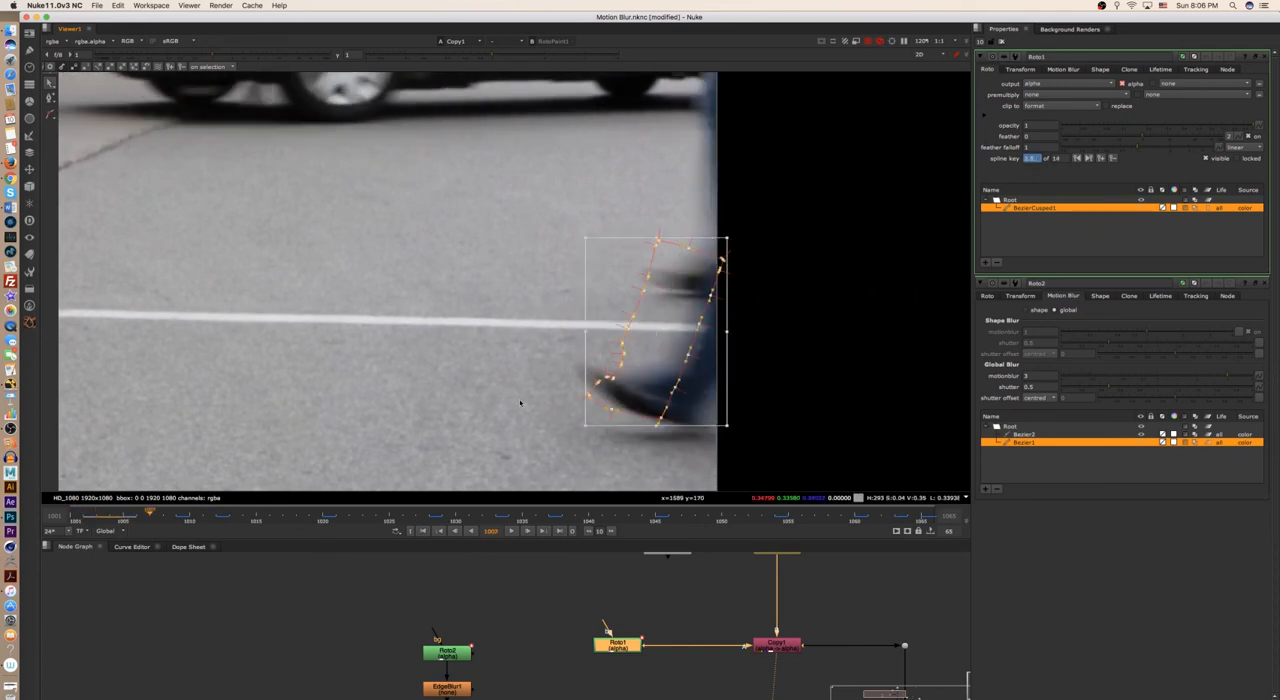
pyautogui.scroll(-6, 513, 405)
pyautogui.scroll(3, 614, 383)
pyautogui.moveTo(488, 402); pyautogui.dragTo(651, 424, button='middle')
pyautogui.click(423, 532)
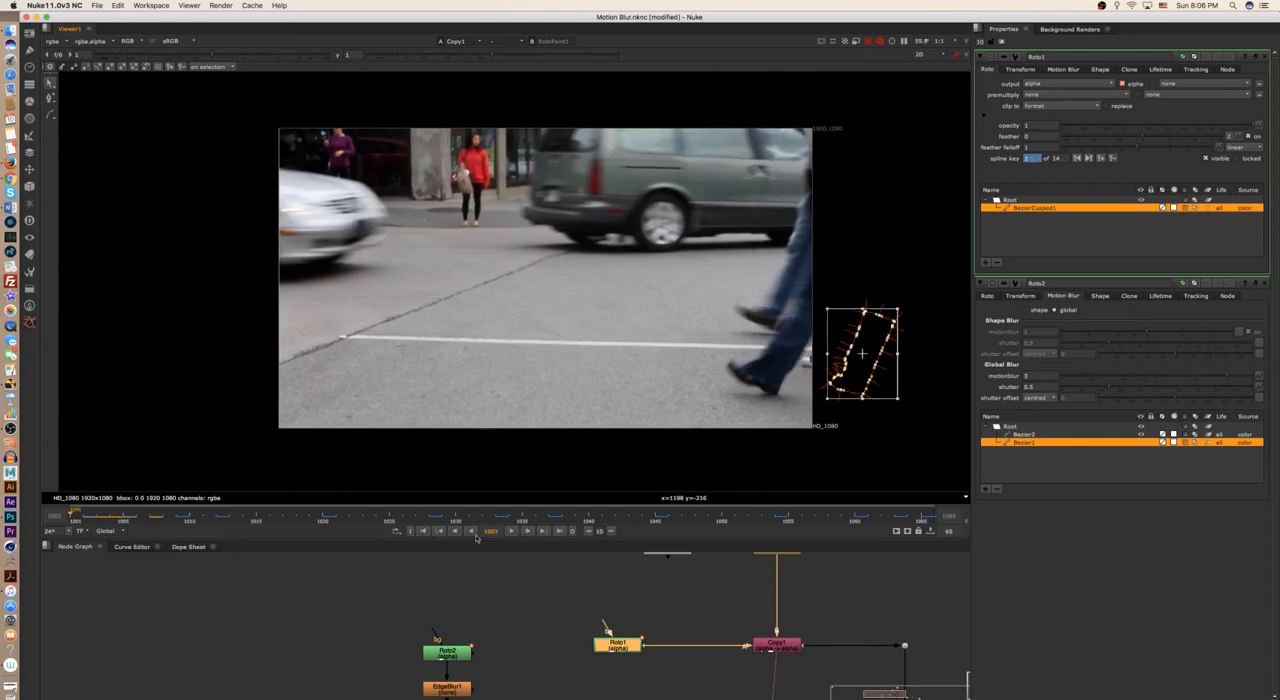
pyautogui.click(512, 532)
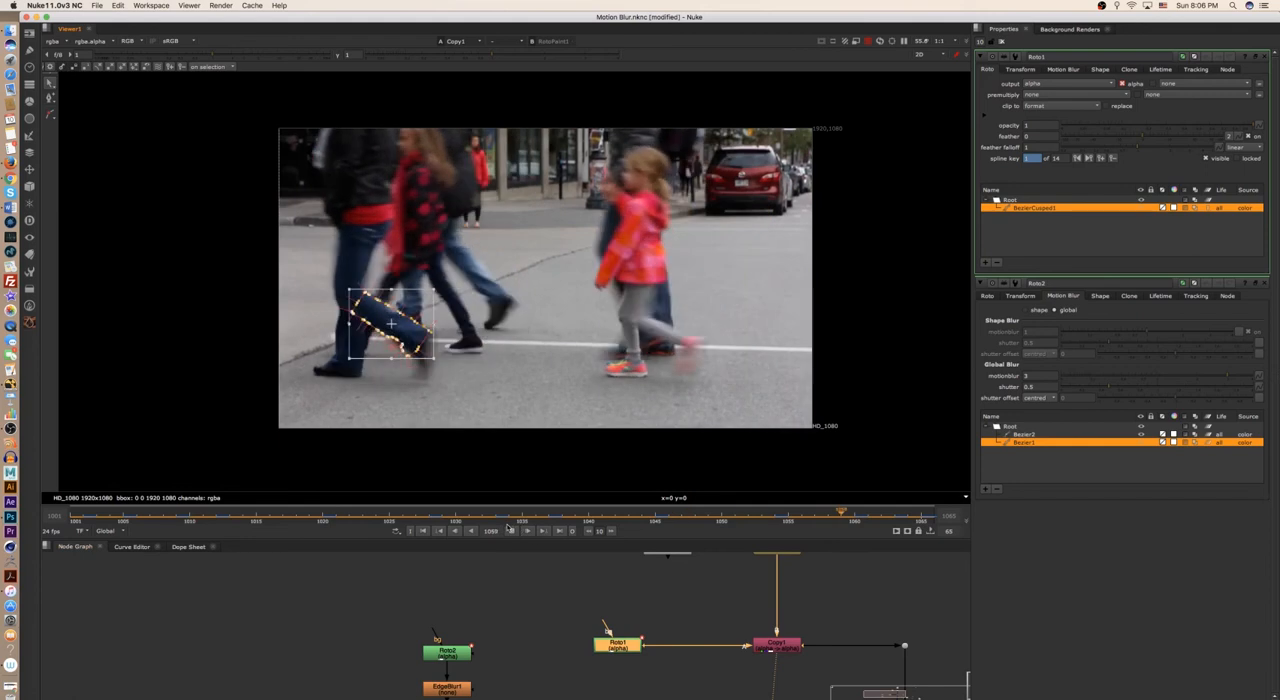
pyautogui.scroll(5, 287, 335)
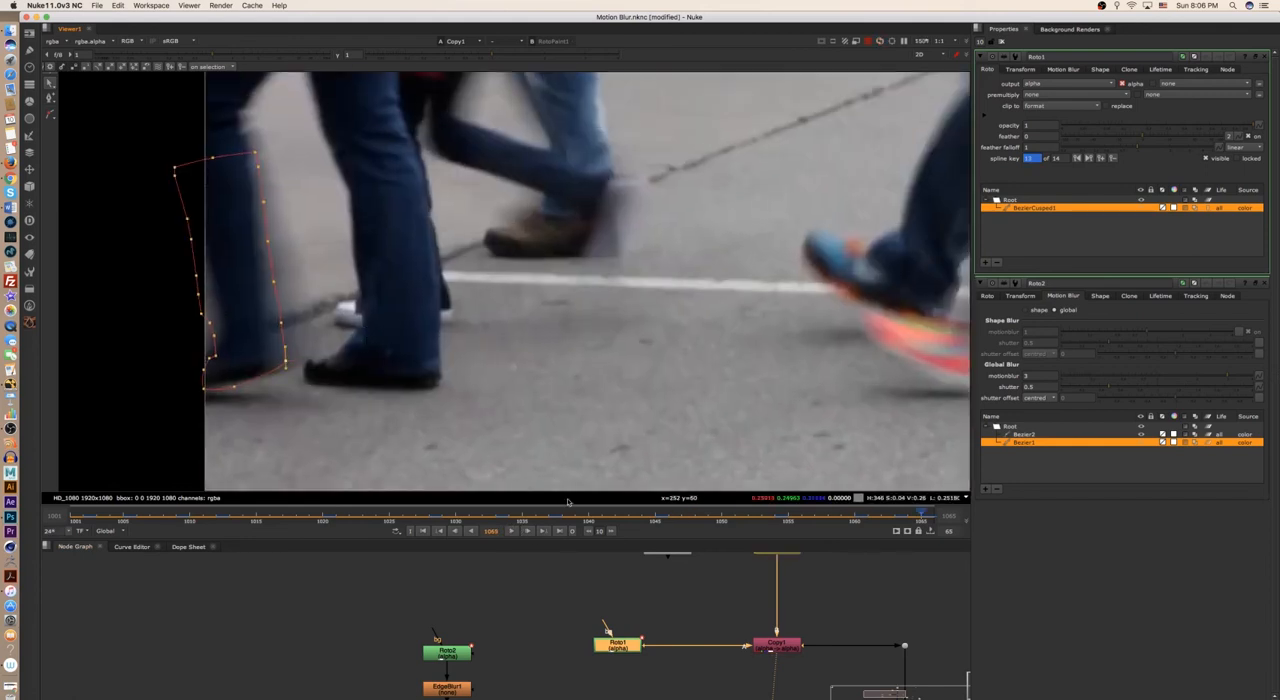
# - Examine on frame 1013 how closely the interpolated shape fits the trouser hem, ankle and back edge
pyautogui.click(228, 521)
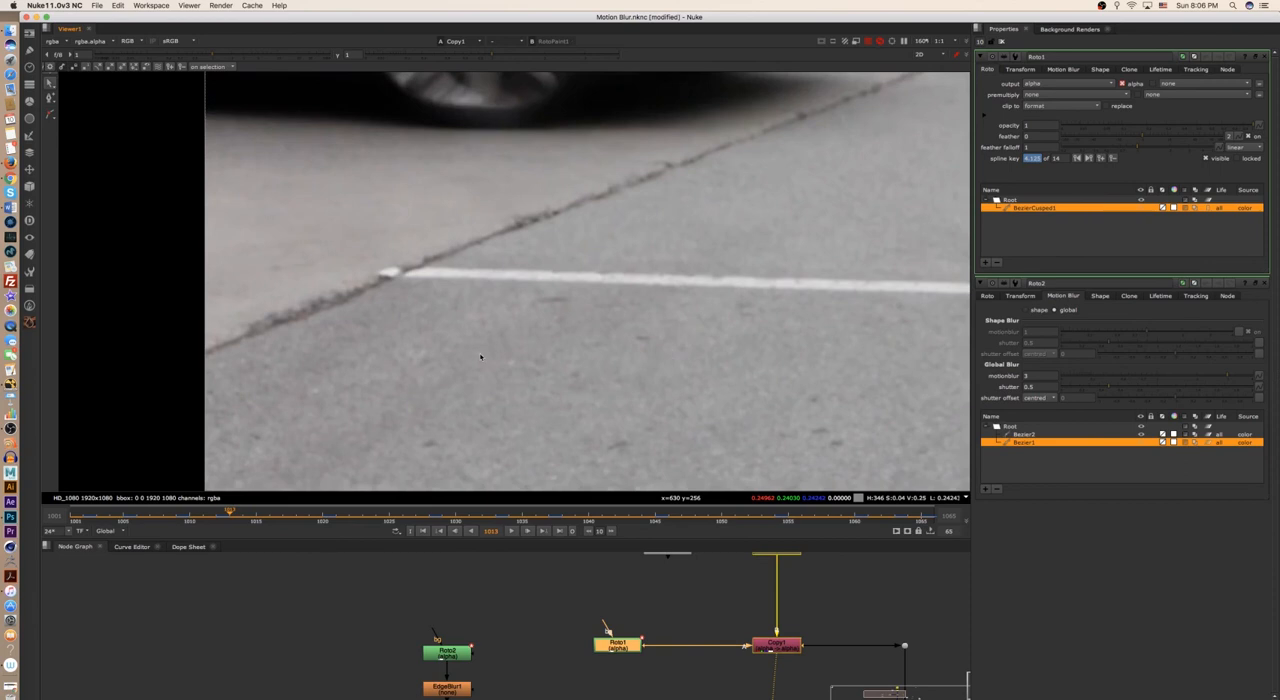
pyautogui.press('f')
pyautogui.scroll(9, 741, 373)
pyautogui.moveTo(330, 447); pyautogui.dragTo(597, 411, button='middle')
pyautogui.scroll(2, 600, 411)
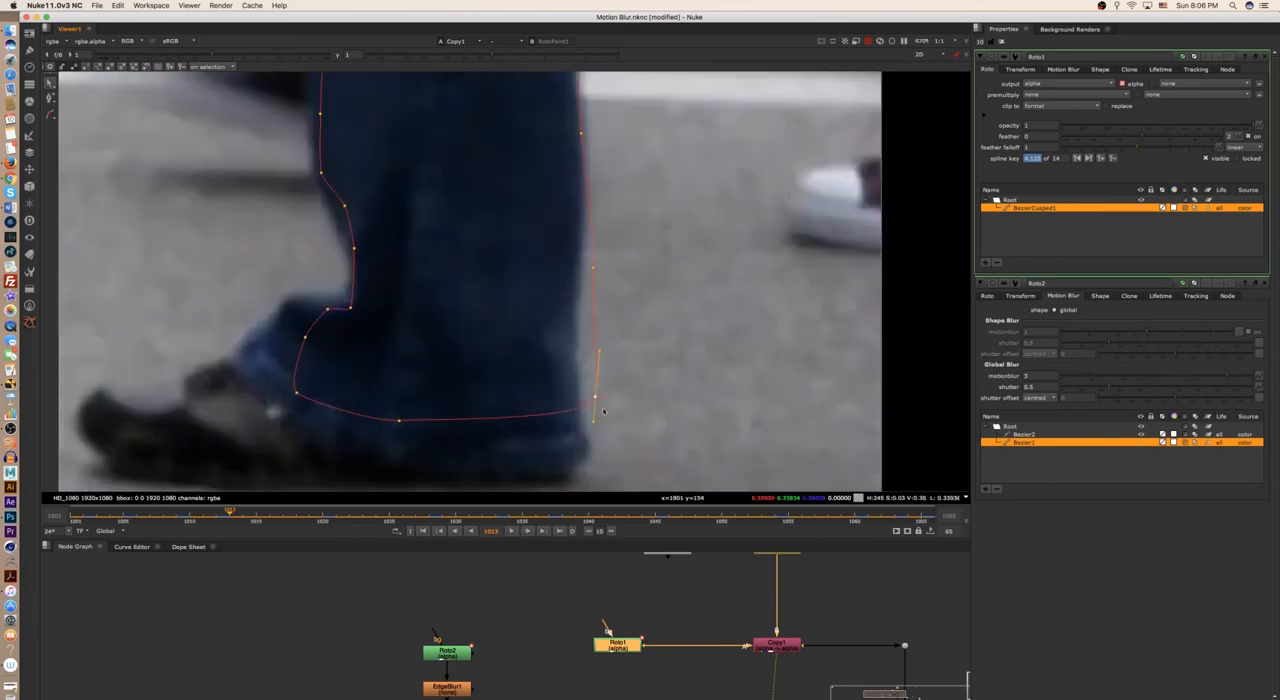
pyautogui.scroll(-3, 640, 406)
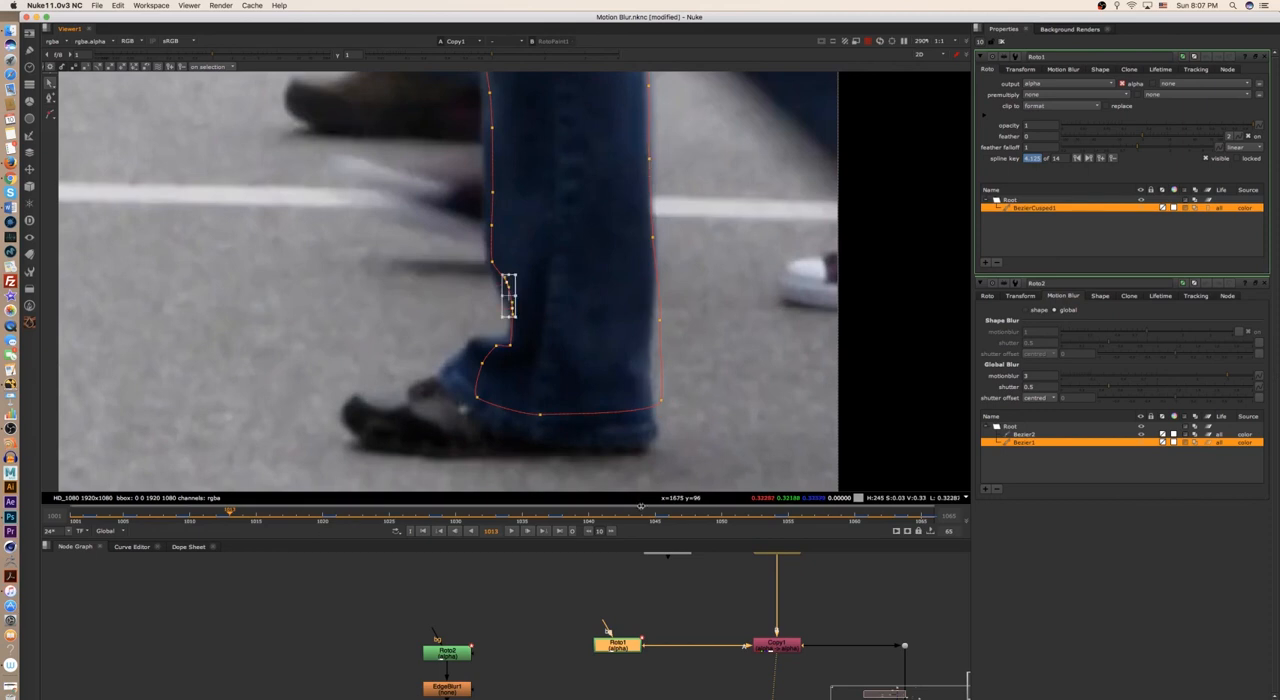
pyautogui.scroll(-6, 706, 402)
pyautogui.moveTo(706, 402)
pyautogui.mouseDown(button='middle')
pyautogui.moveTo(709, 418)
pyautogui.moveTo(718, 384)
pyautogui.mouseUp(button='middle')
pyautogui.scroll(2, 709, 418)
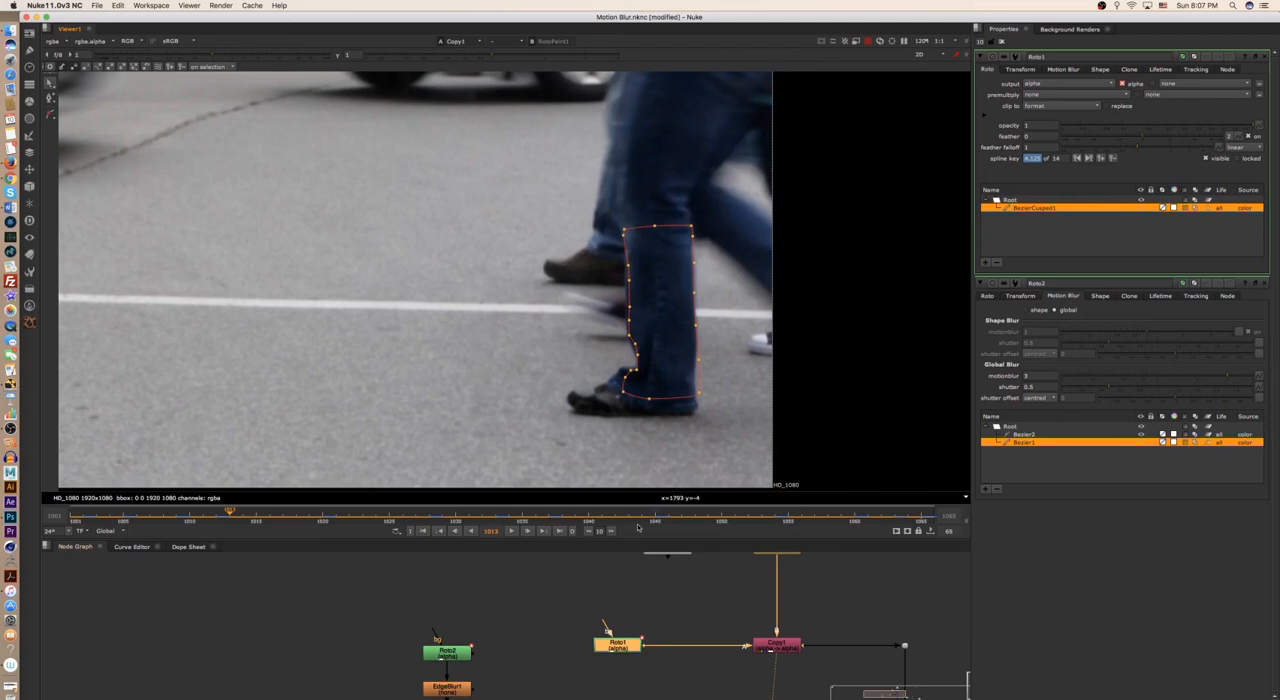
# - Move Roto1 aside and put Roto2 with EdgeBlur1 back on Copy1's A input
pyautogui.scroll(-2, 660, 600)
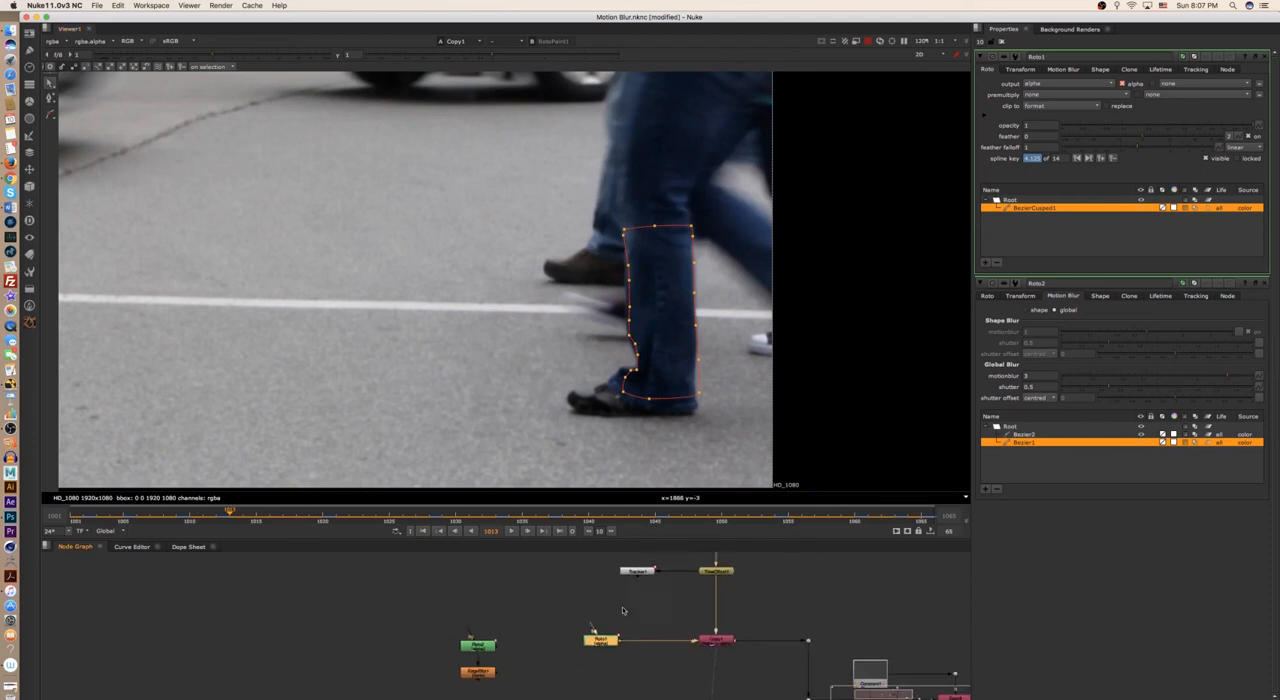
pyautogui.moveTo(593, 630); pyautogui.dragTo(521, 682)
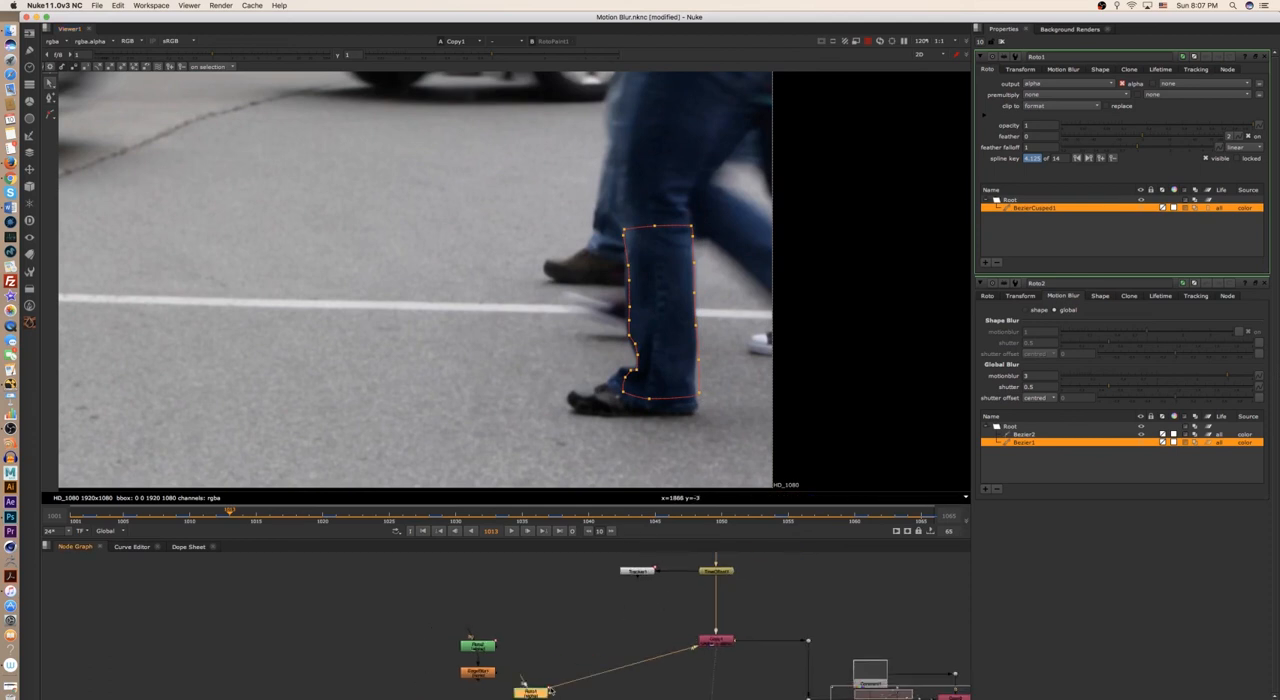
pyautogui.moveTo(436, 626); pyautogui.dragTo(518, 690)
pyautogui.moveTo(478, 648); pyautogui.dragTo(592, 616)
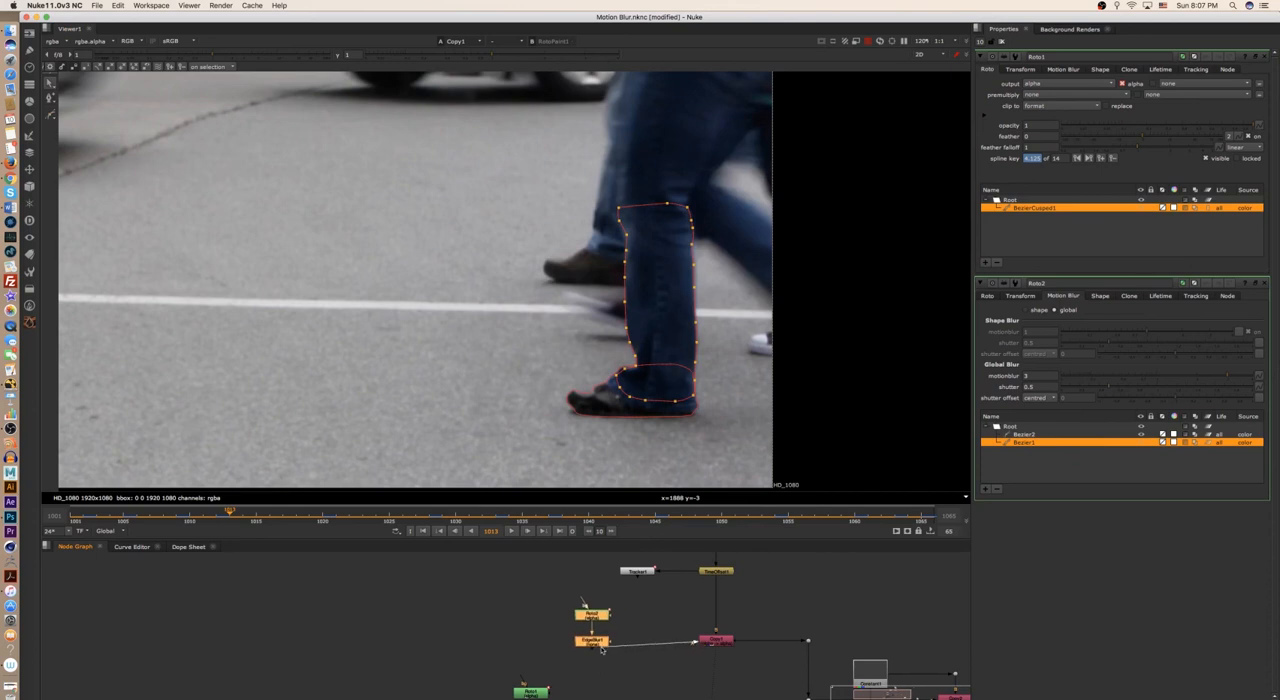
# - Connect Copy1's A input to EdgeBlur1 below Roto2 and deselect the nodes
pyautogui.moveTo(593, 644); pyautogui.dragTo(603, 643)
pyautogui.click(630, 636)
pyautogui.scroll(4, 628, 636)
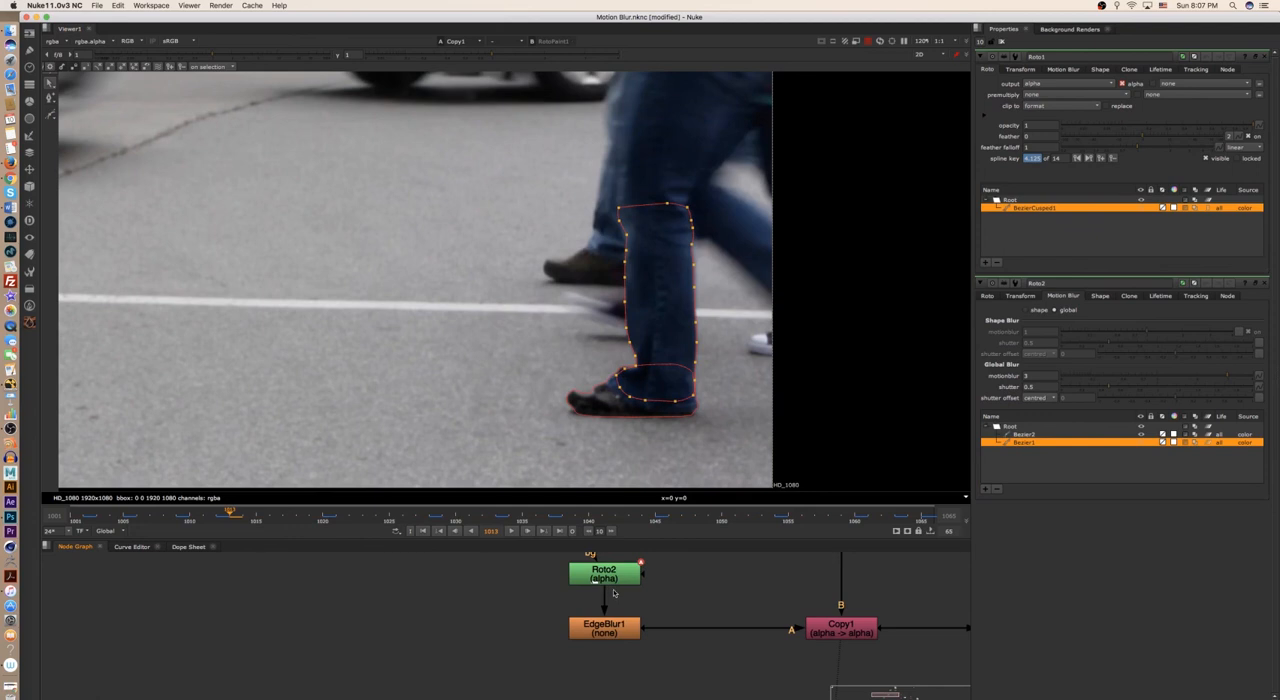
# - Go to frame 1020, deselect the shape points and examine the roto outline around the trouser leg
pyautogui.scroll(-2, 697, 428)
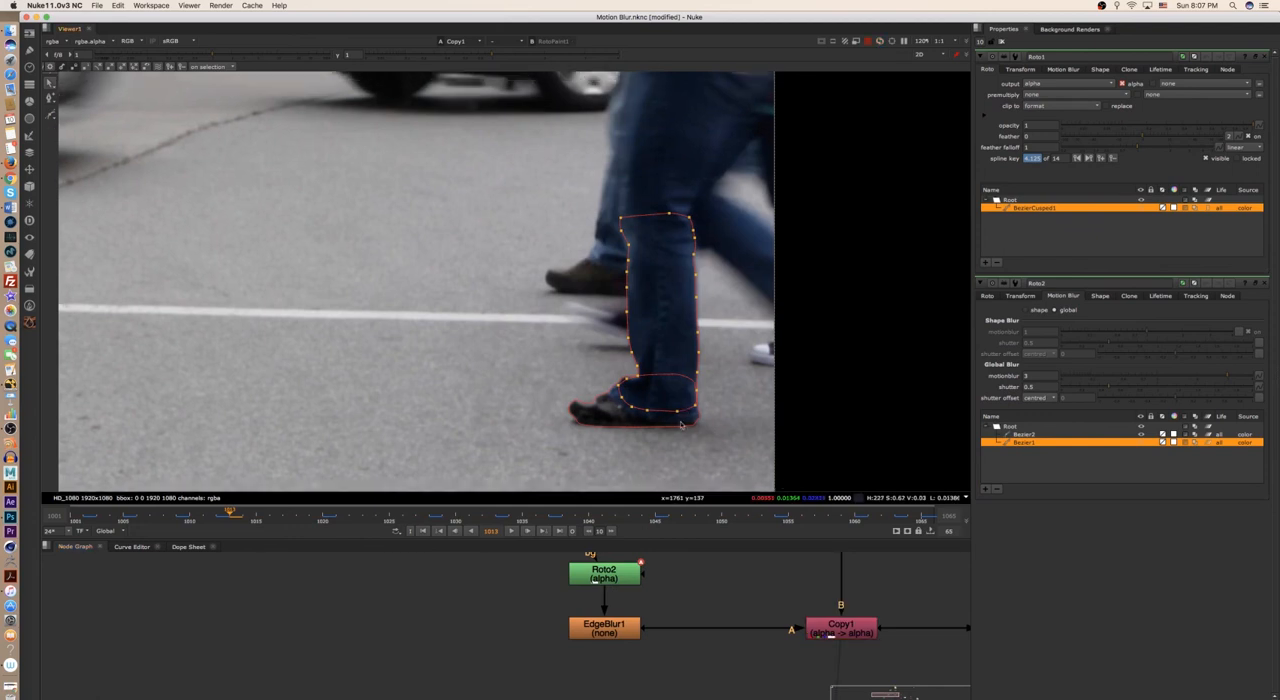
pyautogui.scroll(4, 697, 428)
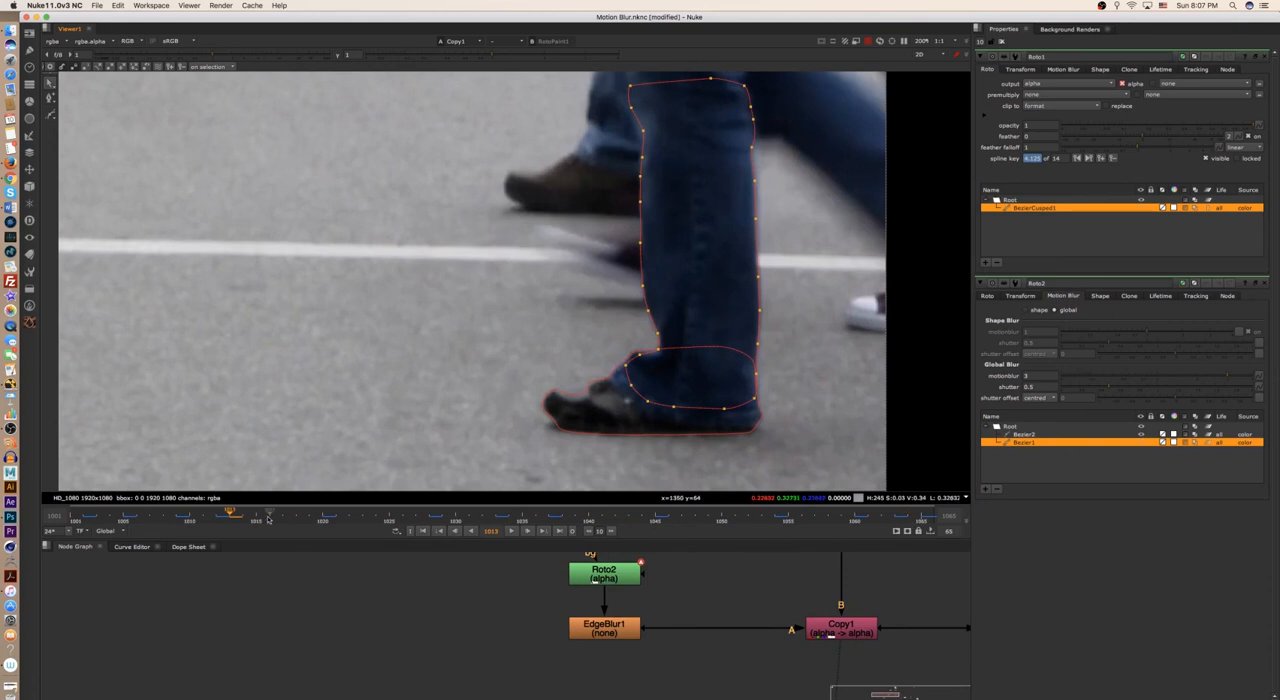
pyautogui.click(323, 518)
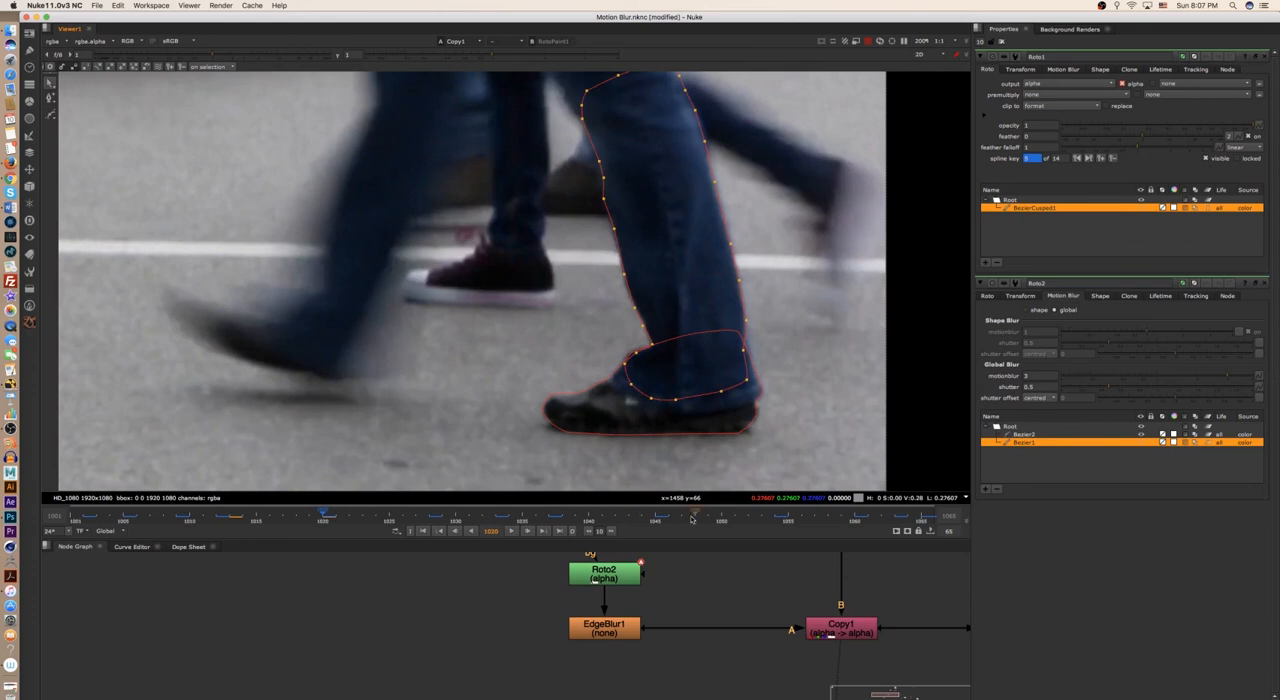
pyautogui.click(778, 374)
pyautogui.scroll(5, 740, 283)
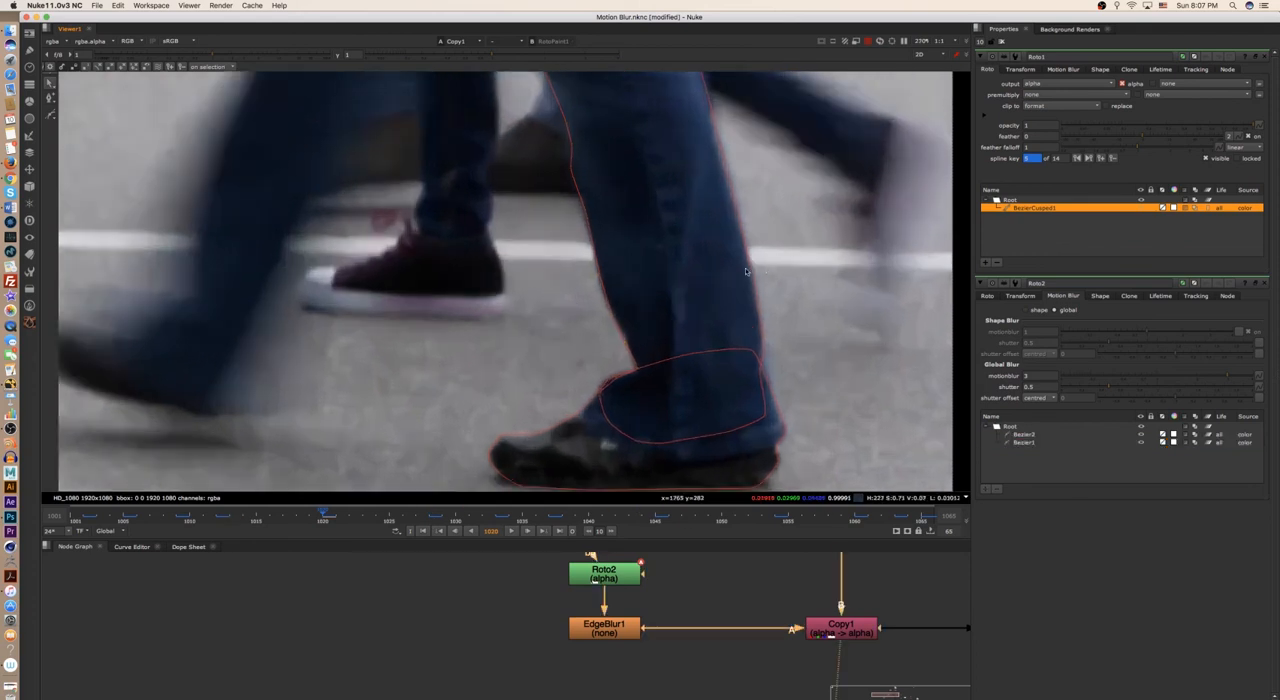
pyautogui.scroll(-4, 764, 330)
pyautogui.scroll(3, 770, 325)
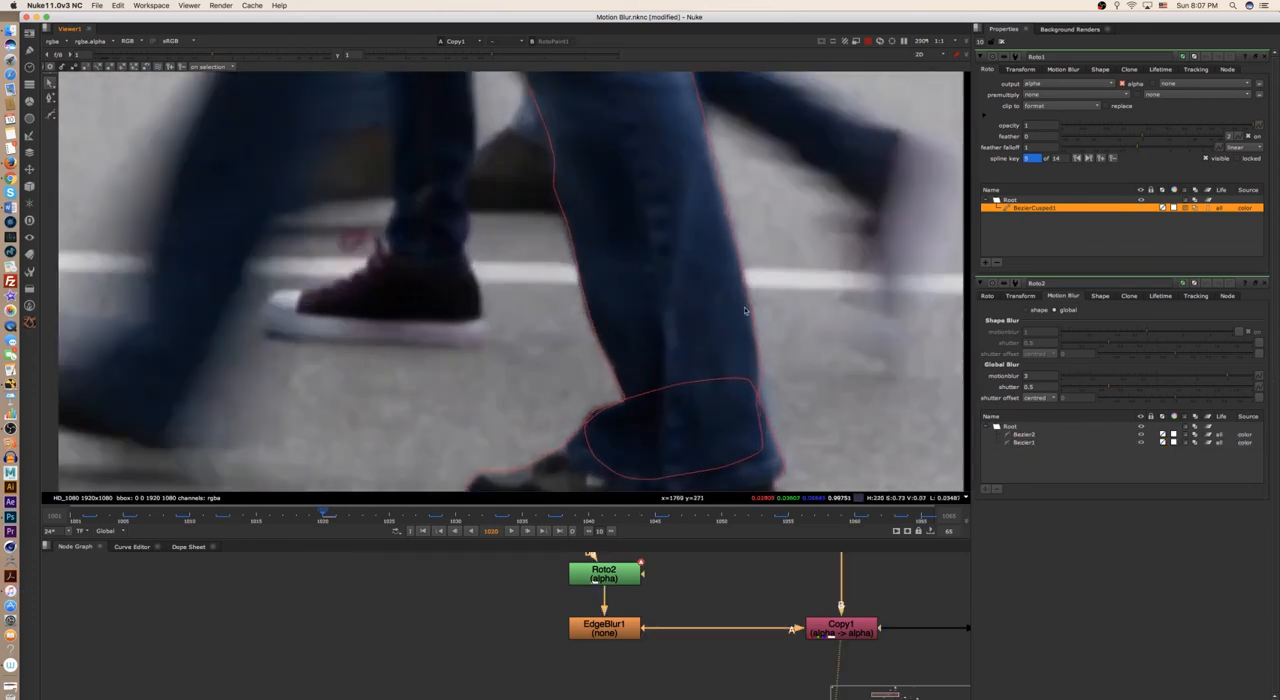
pyautogui.scroll(3, 760, 300)
pyautogui.scroll(5, 771, 289)
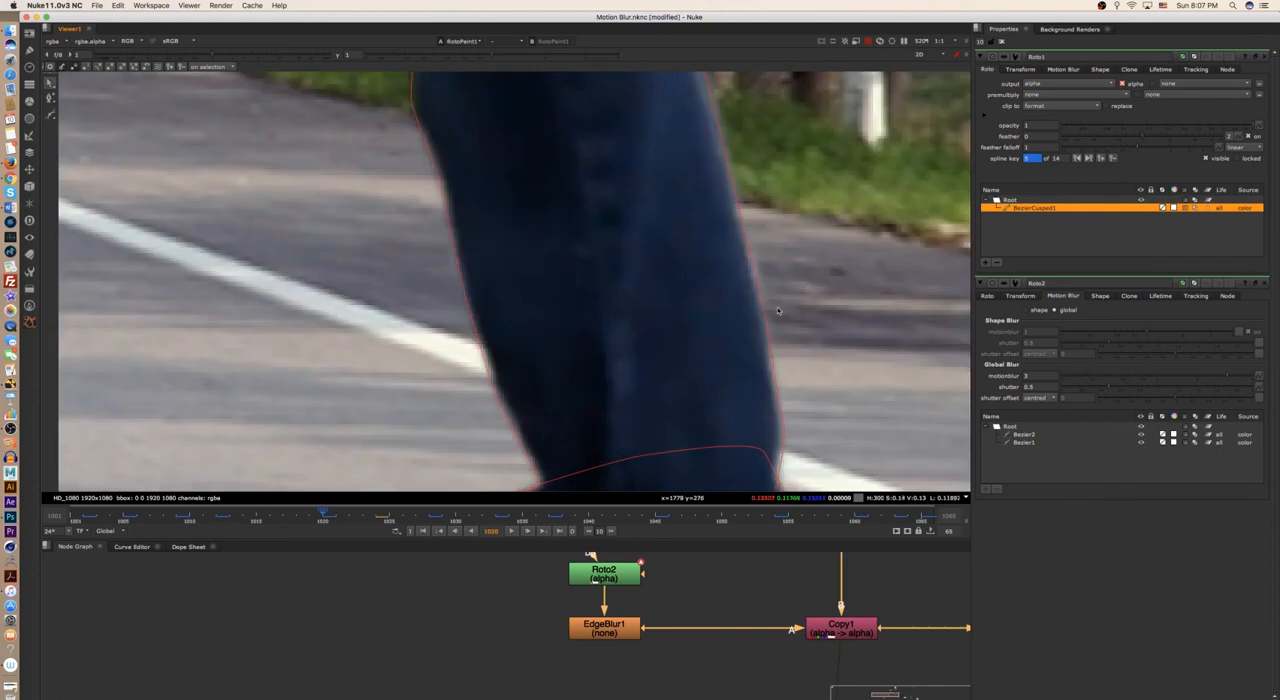
# - Compare the trouser leg's back edge on frame 1020 between the street footage and the road background composite
pyautogui.press('2')
pyautogui.press('1')
pyautogui.press('2')
pyautogui.press('1')
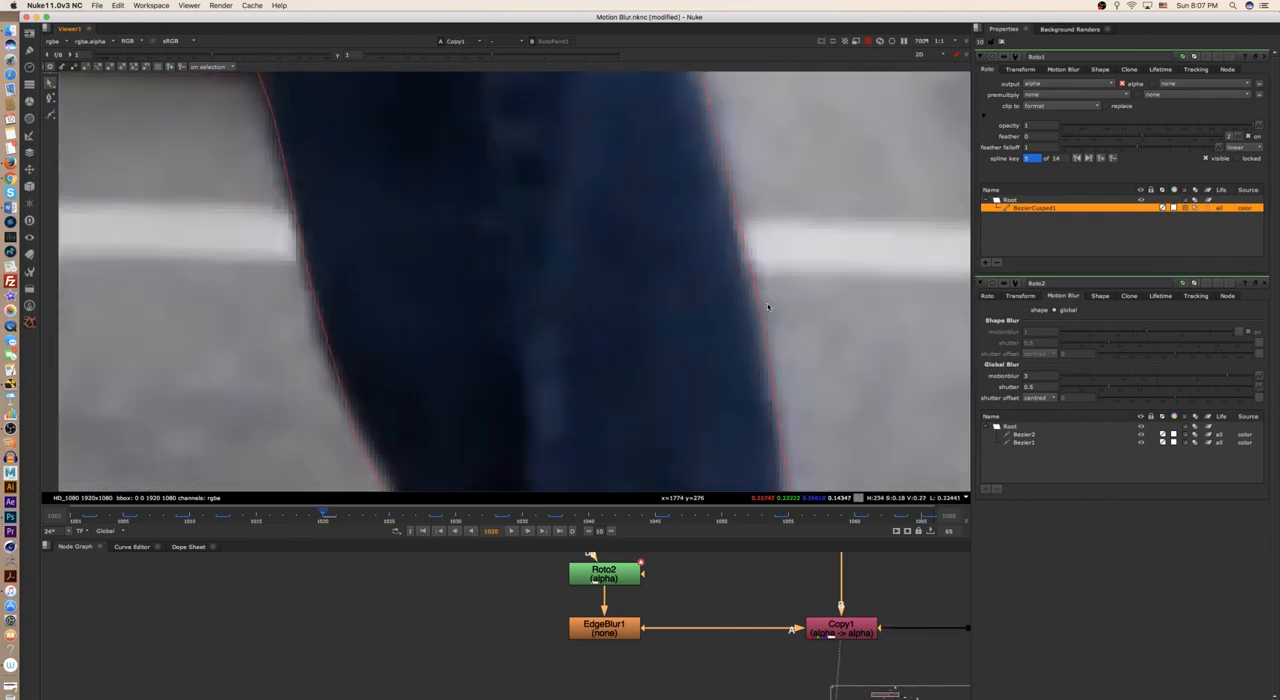
pyautogui.press('2')
pyautogui.press('1')
pyautogui.press('2')
pyautogui.scroll(6, 764, 302)
pyautogui.press('1')
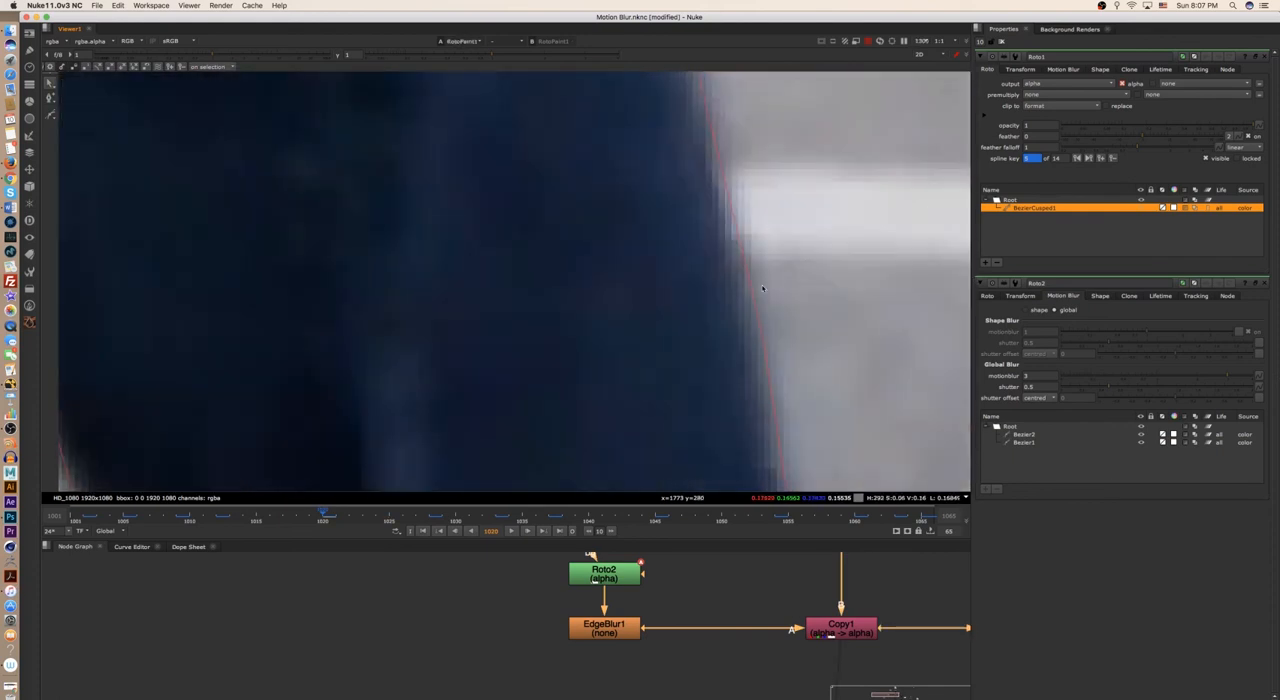
pyautogui.press('2')
pyautogui.press('1')
pyautogui.press('2')
pyautogui.press('1')
pyautogui.press('2')
pyautogui.scroll(-8, 738, 282)
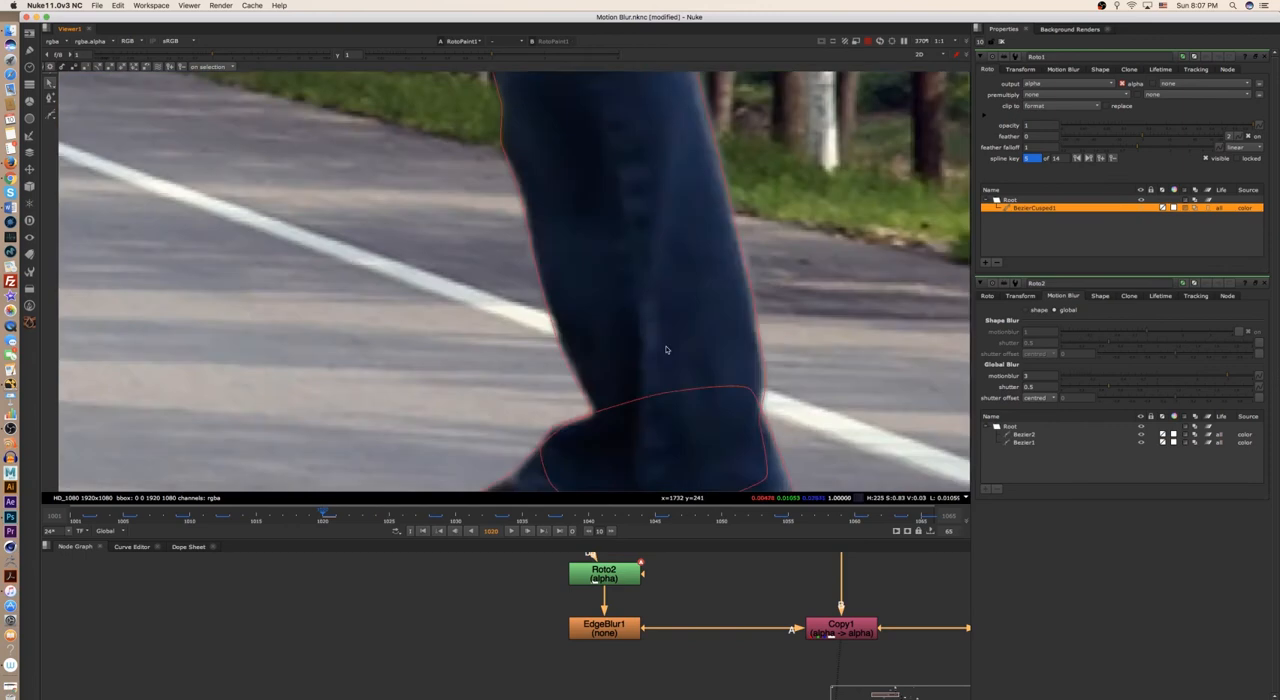
# - Compare the trouser leg's front edge above the hem between the street footage and the road background composite
pyautogui.moveTo(590, 355); pyautogui.dragTo(716, 315, button='middle')
pyautogui.scroll(5, 722, 315)
pyautogui.press('1')
pyautogui.press('2')
pyautogui.press('1')
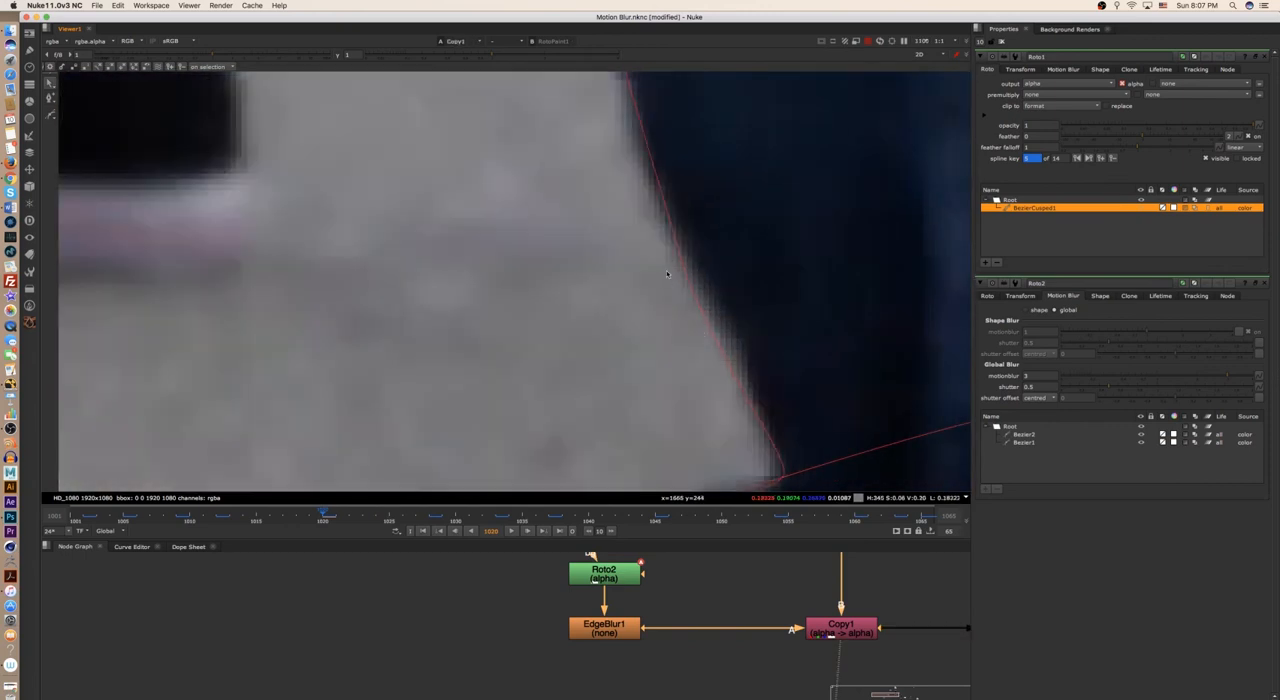
pyautogui.press('2')
pyautogui.scroll(-6, 640, 360)
pyautogui.scroll(-5, 611, 346)
pyautogui.press('1')
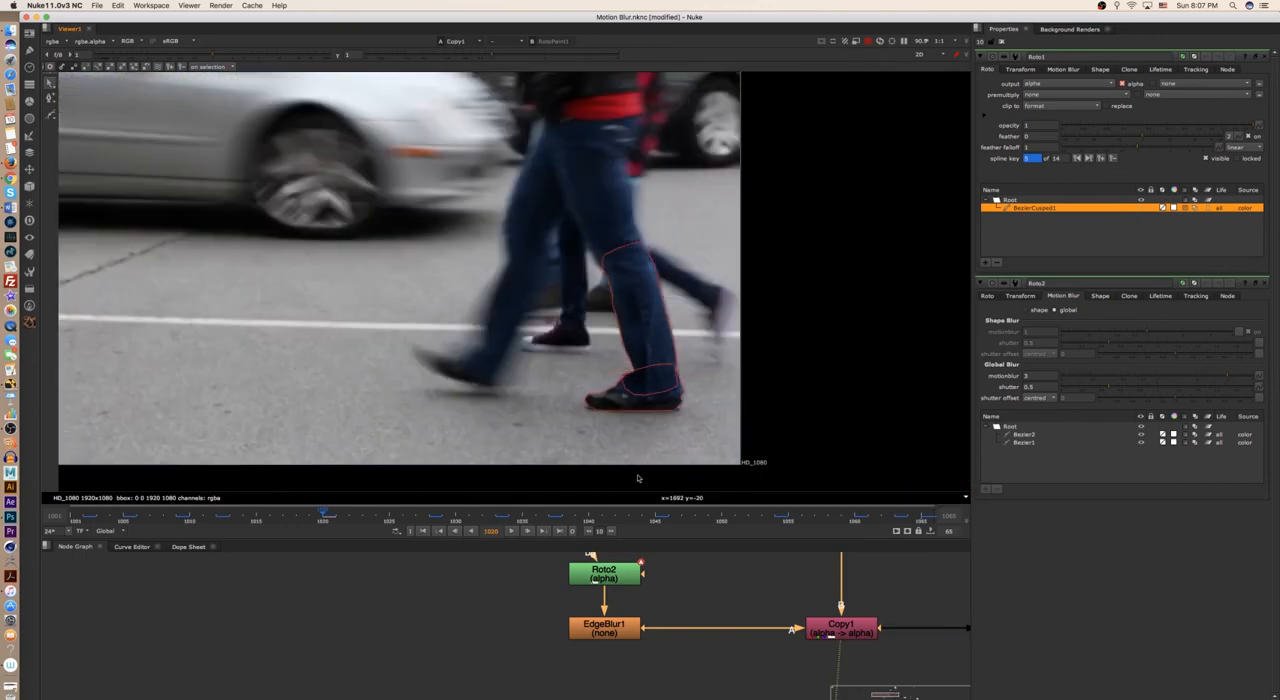
# - Rotate the handle of Bezier1's back-edge point just above the hem to vertical on frame 1020, following the trouser contour
pyautogui.scroll(10, 680, 349)
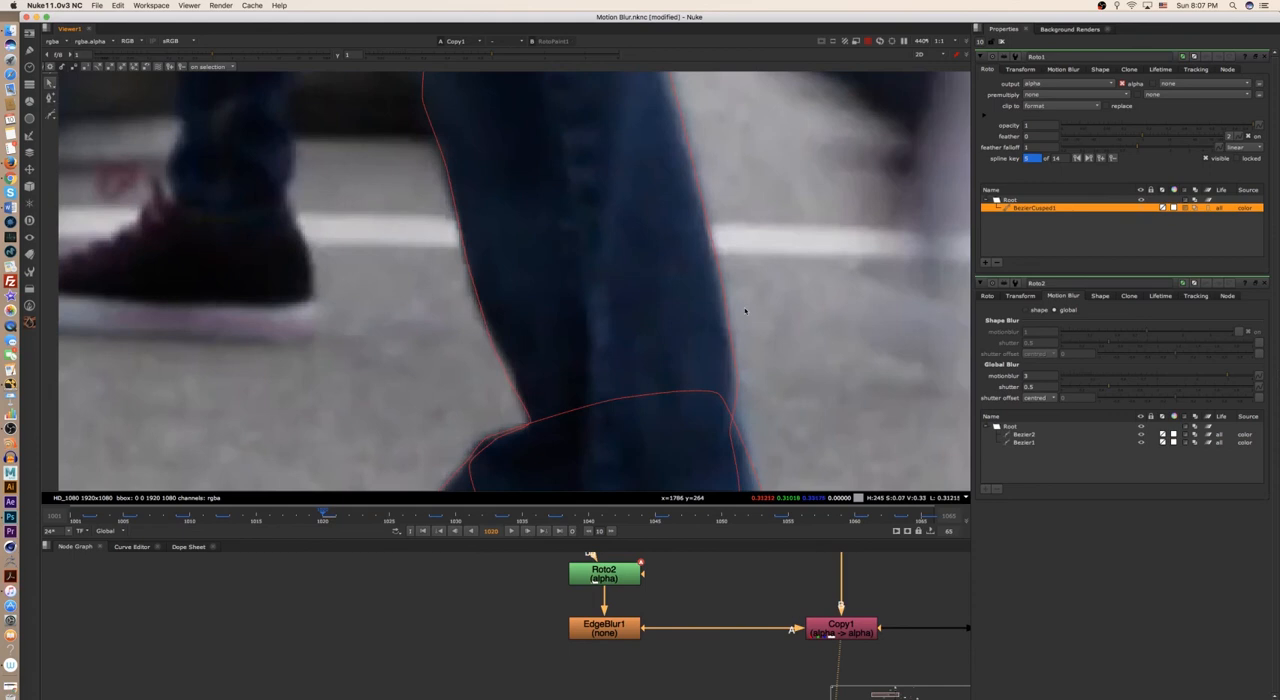
pyautogui.scroll(-3, 735, 385)
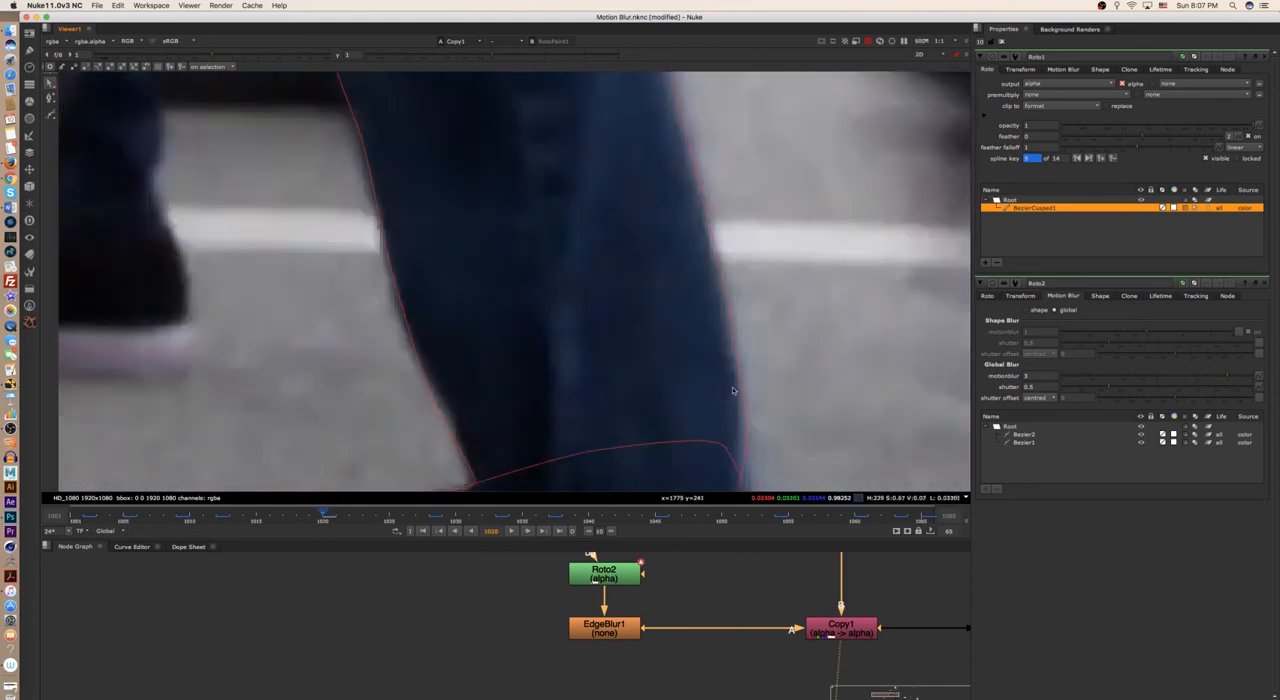
pyautogui.press('2')
pyautogui.scroll(2, 757, 388)
pyautogui.press('1')
pyautogui.scroll(-4, 756, 398)
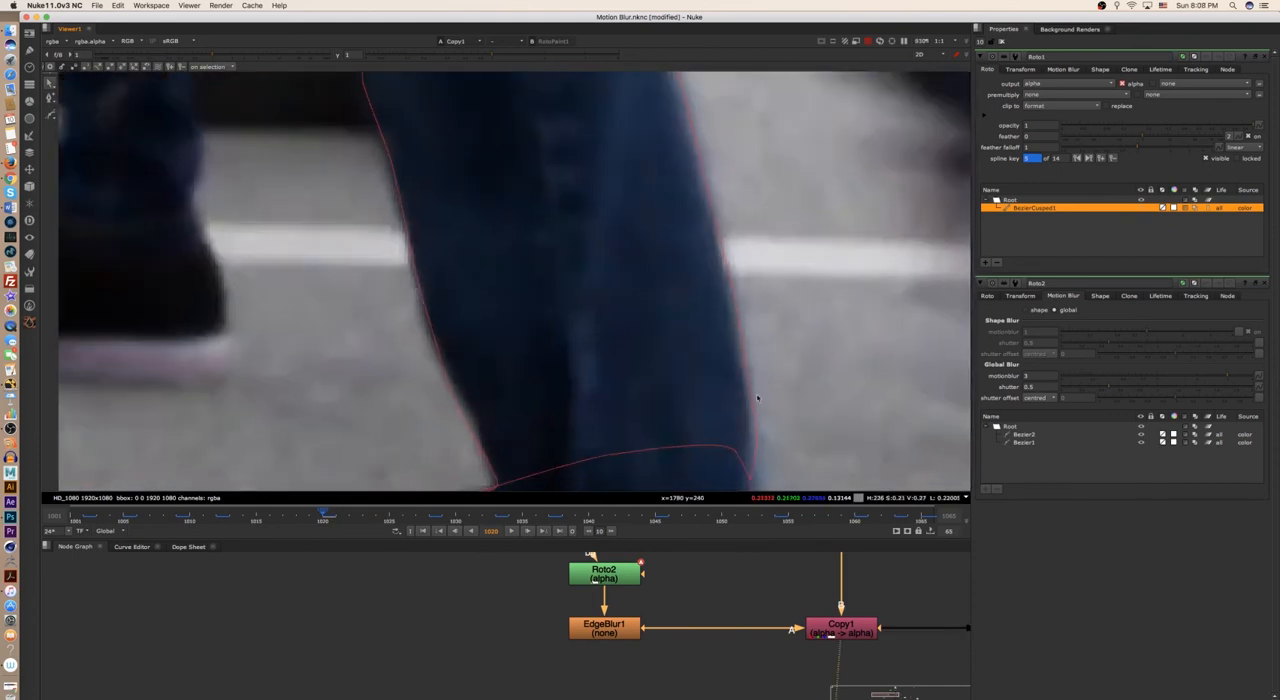
pyautogui.scroll(5, 760, 392)
pyautogui.moveTo(763, 387); pyautogui.dragTo(755, 286, button='middle')
pyautogui.click(743, 344)
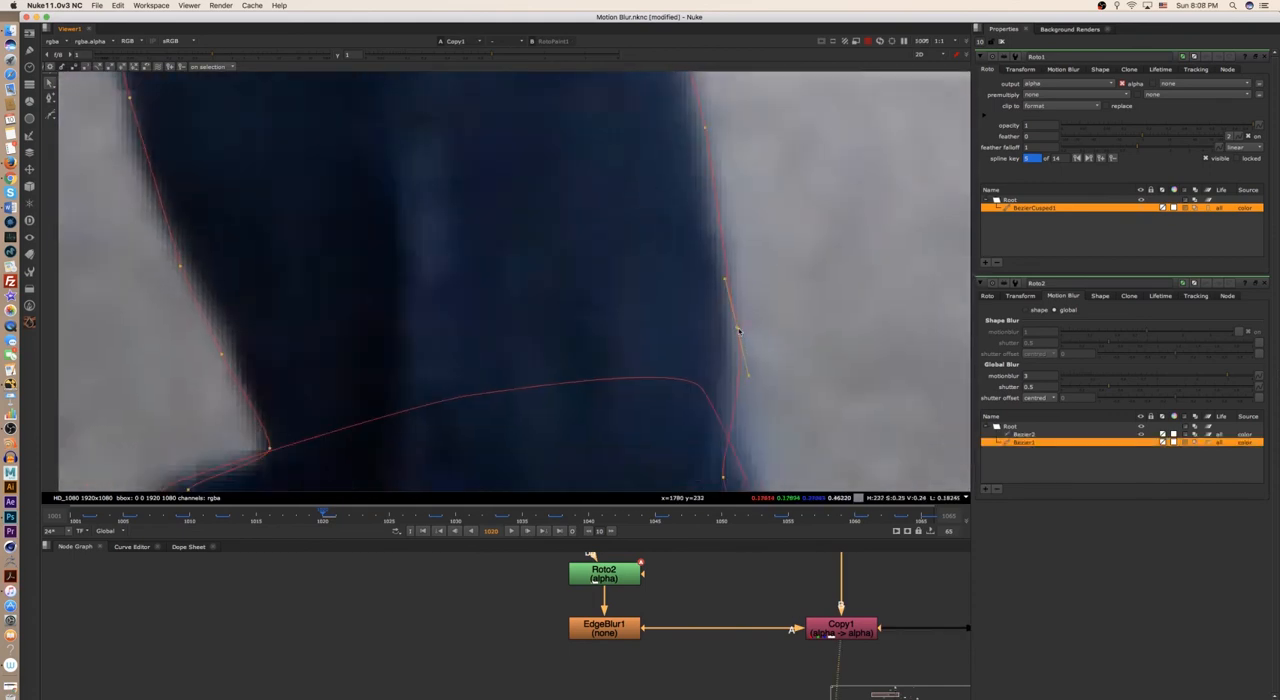
pyautogui.moveTo(749, 374); pyautogui.dragTo(737, 381)
pyautogui.scroll(-2, 738, 346)
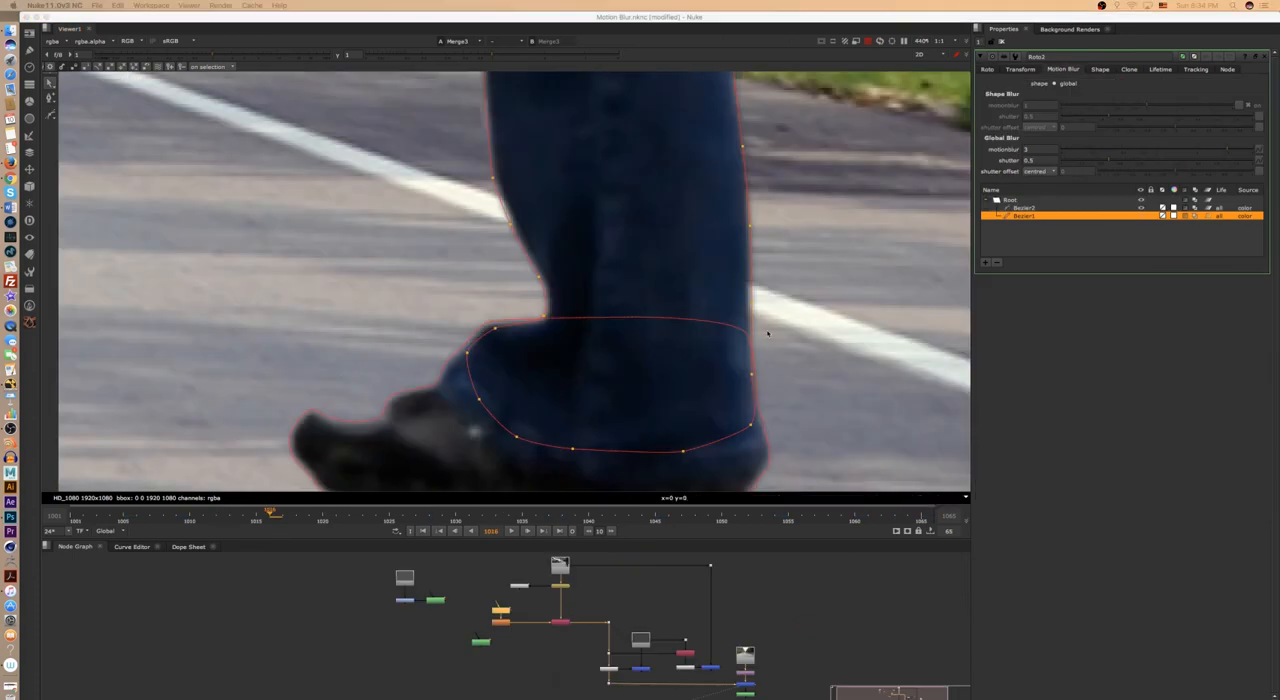
# - Examine on frame 1016 of the Merge3 composite how the leg's soft back edge blends over the white road line
pyautogui.scroll(8, 768, 334)
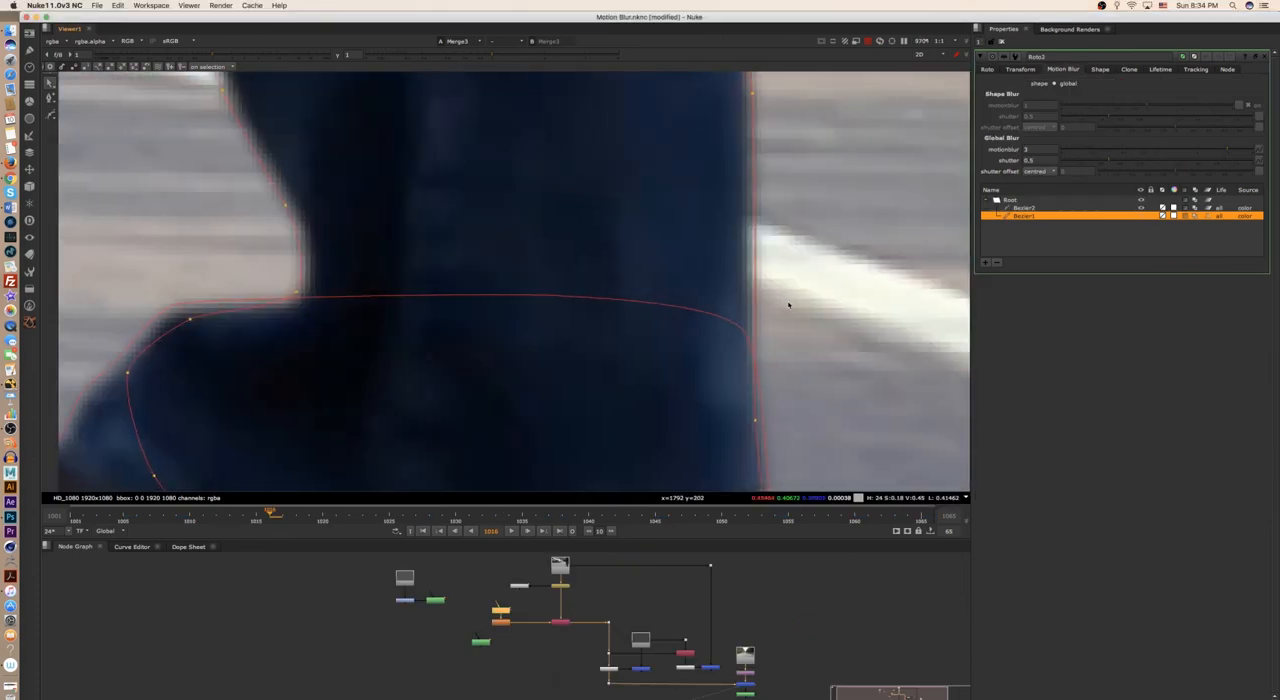
pyautogui.scroll(-1, 810, 326)
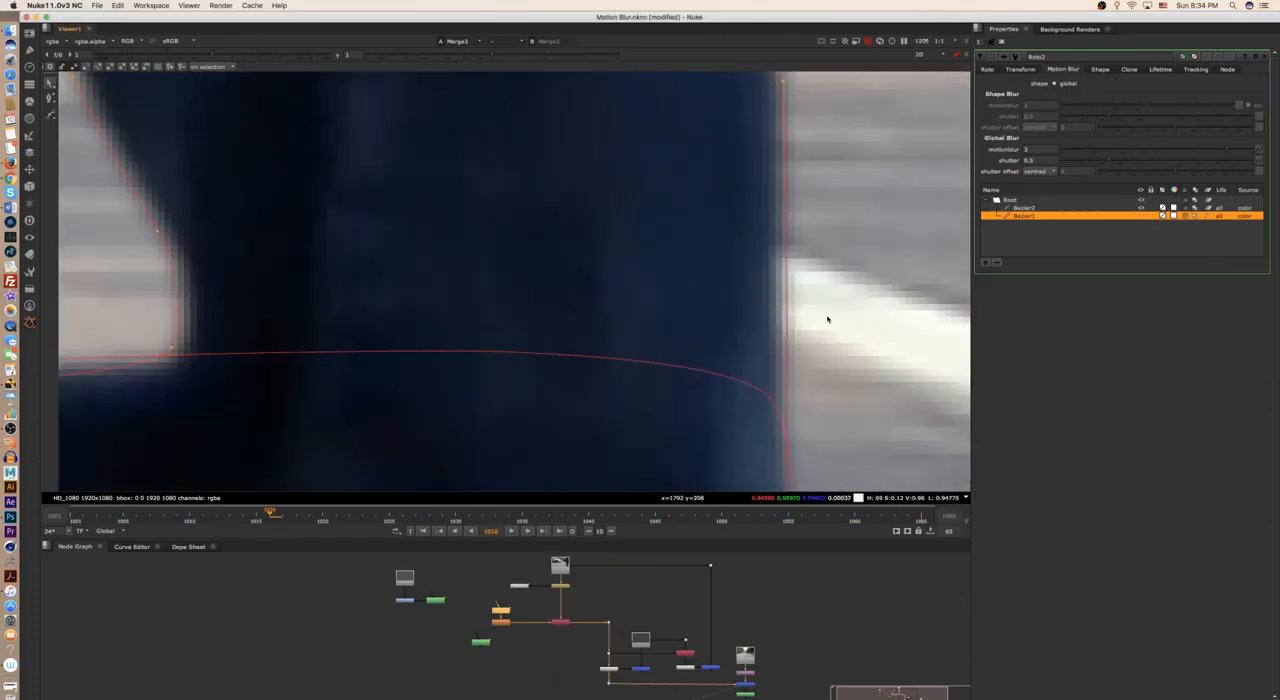
pyautogui.scroll(-4, 796, 320)
pyautogui.scroll(3, 825, 340)
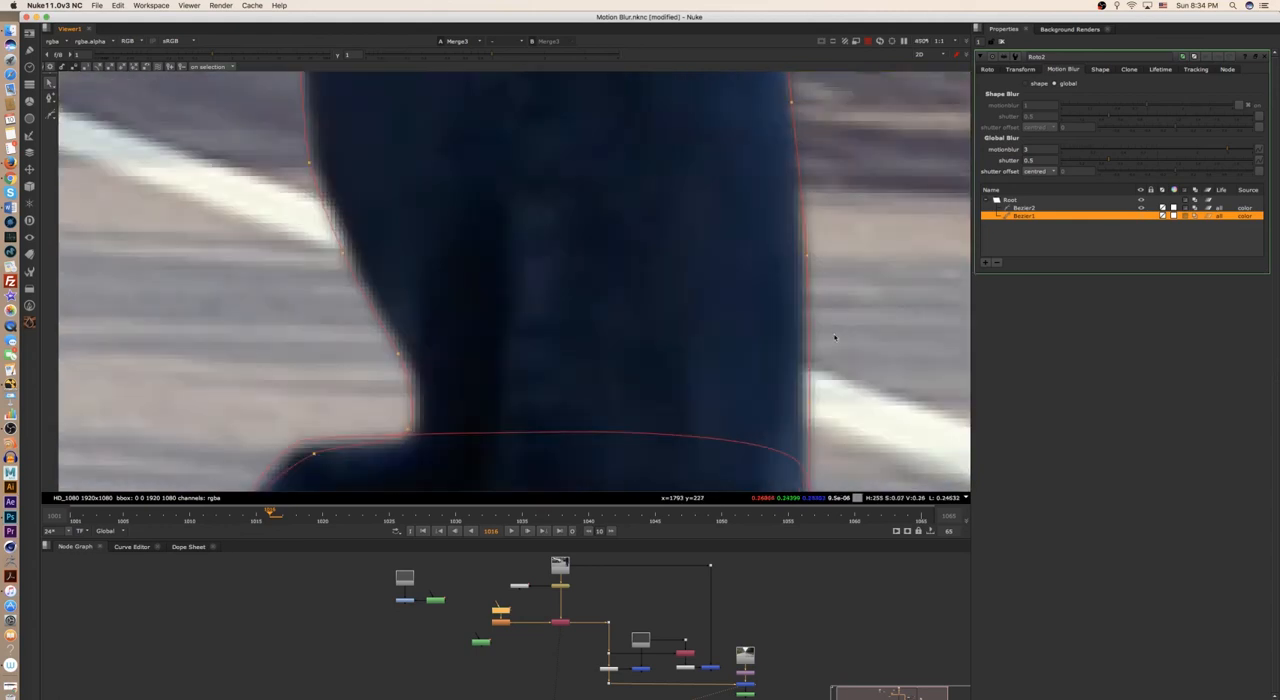
pyautogui.scroll(-2, 797, 325)
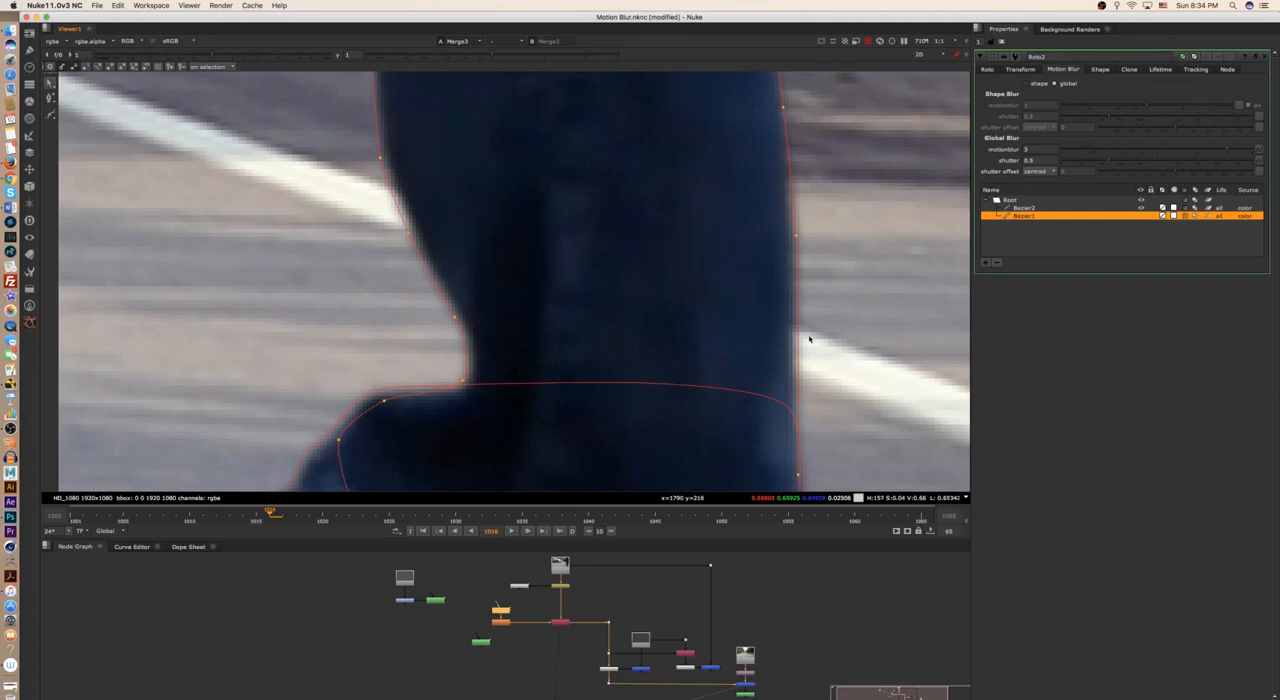
pyautogui.scroll(3, 811, 340)
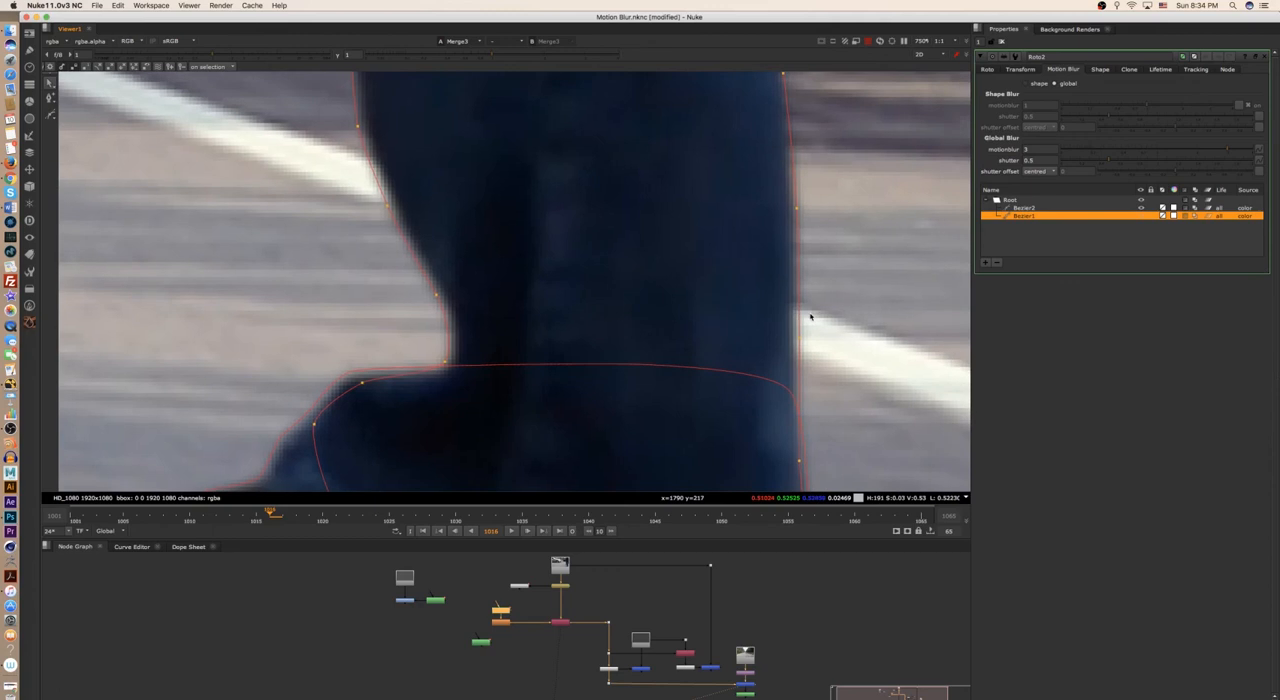
pyautogui.scroll(1, 823, 336)
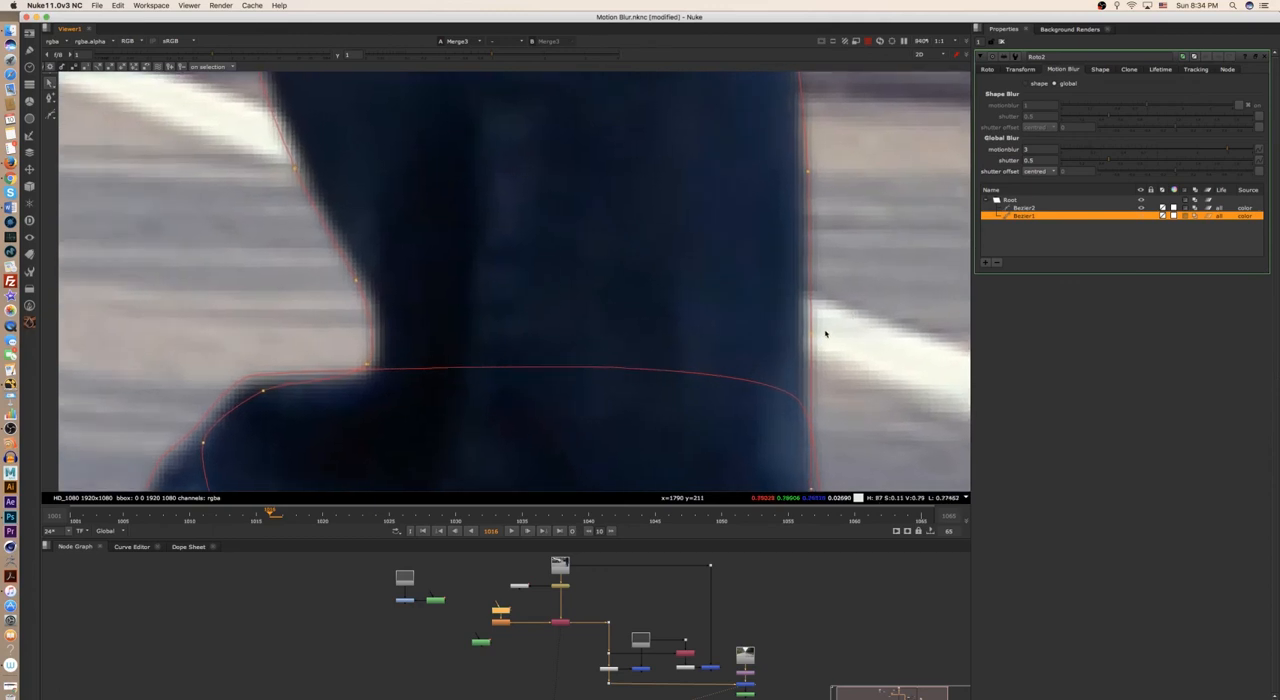
pyautogui.scroll(-2, 826, 338)
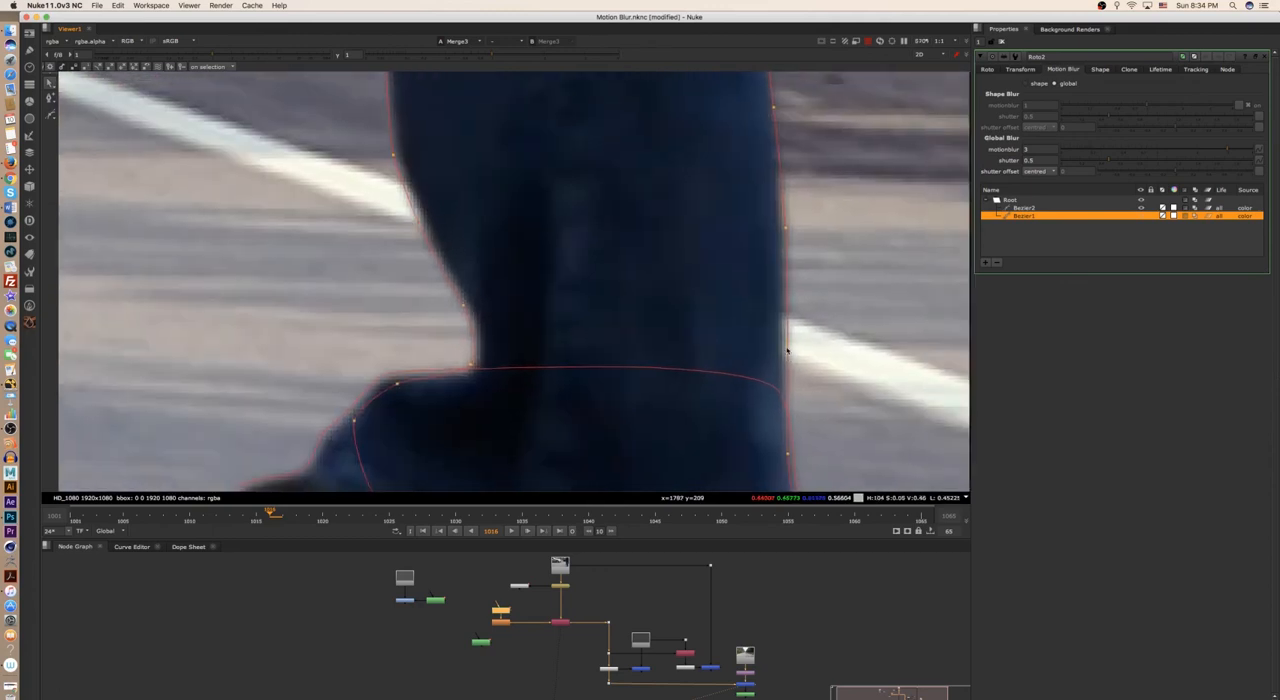
pyautogui.scroll(-2, 790, 355)
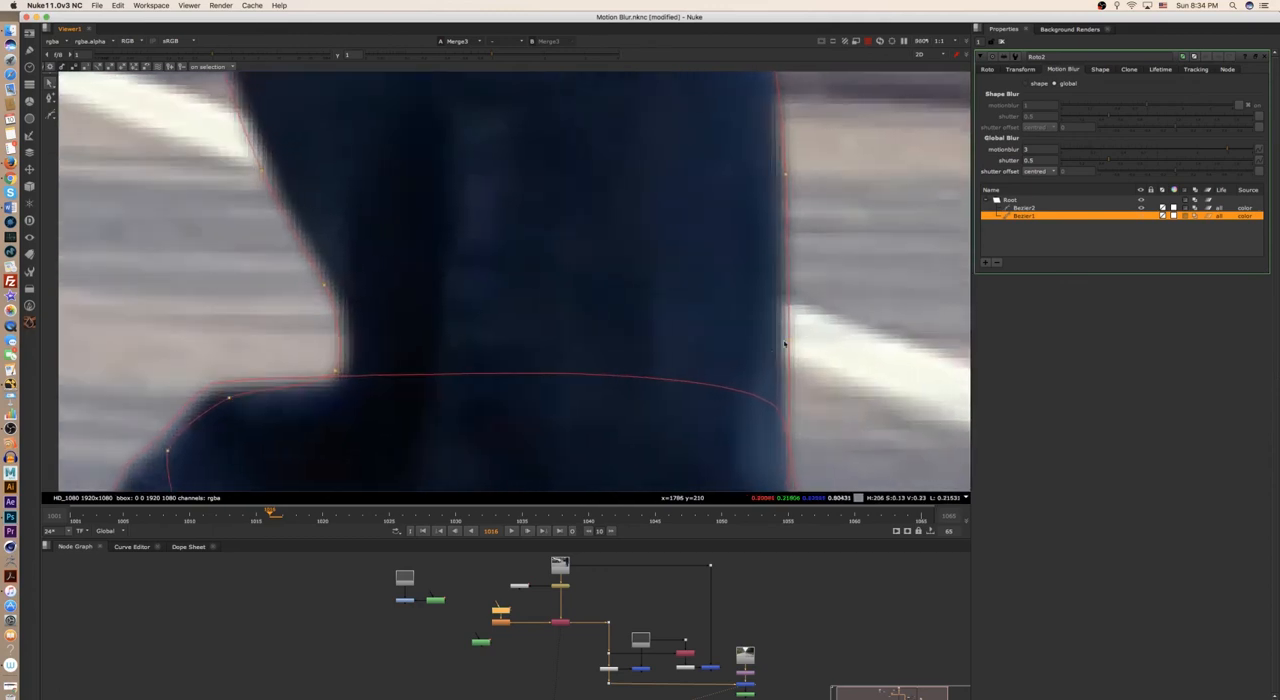
pyautogui.scroll(-2, 752, 360)
pyautogui.scroll(2, 722, 365)
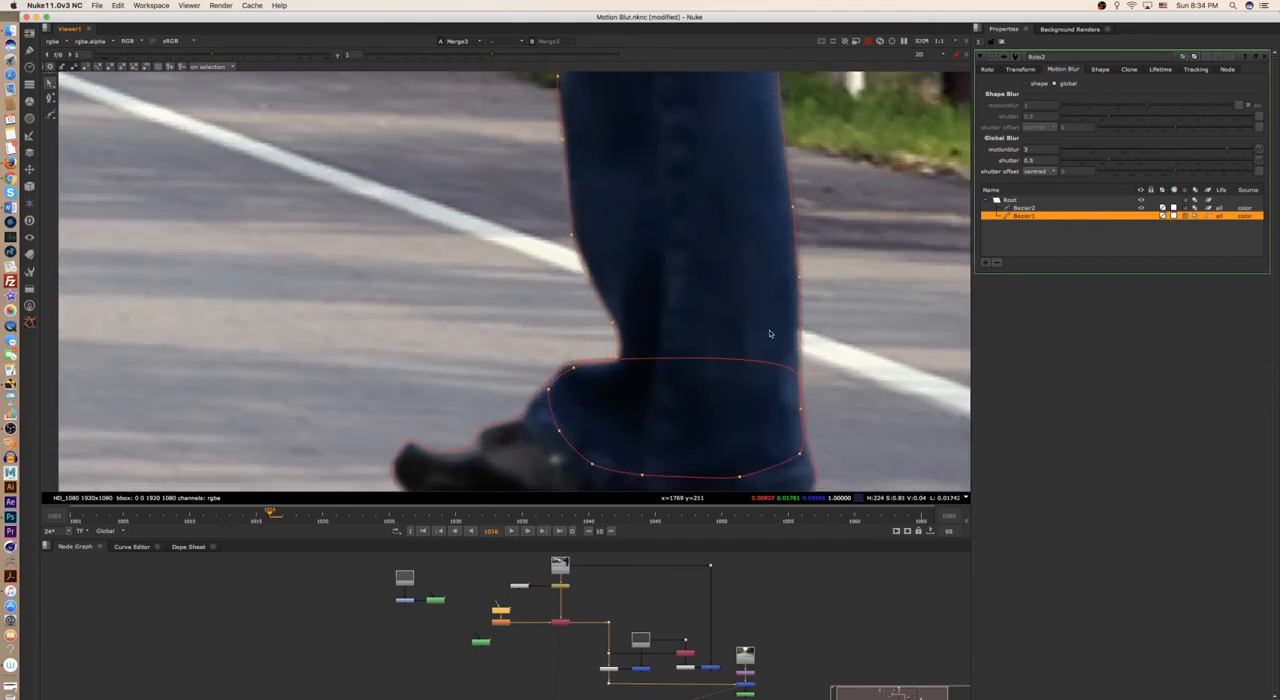
# - Locate the separate Grade1 and Roto3 node group in the node graph and deselect the Bezier1 leg shape
pyautogui.moveTo(569, 557); pyautogui.dragTo(554, 541, button='middle')
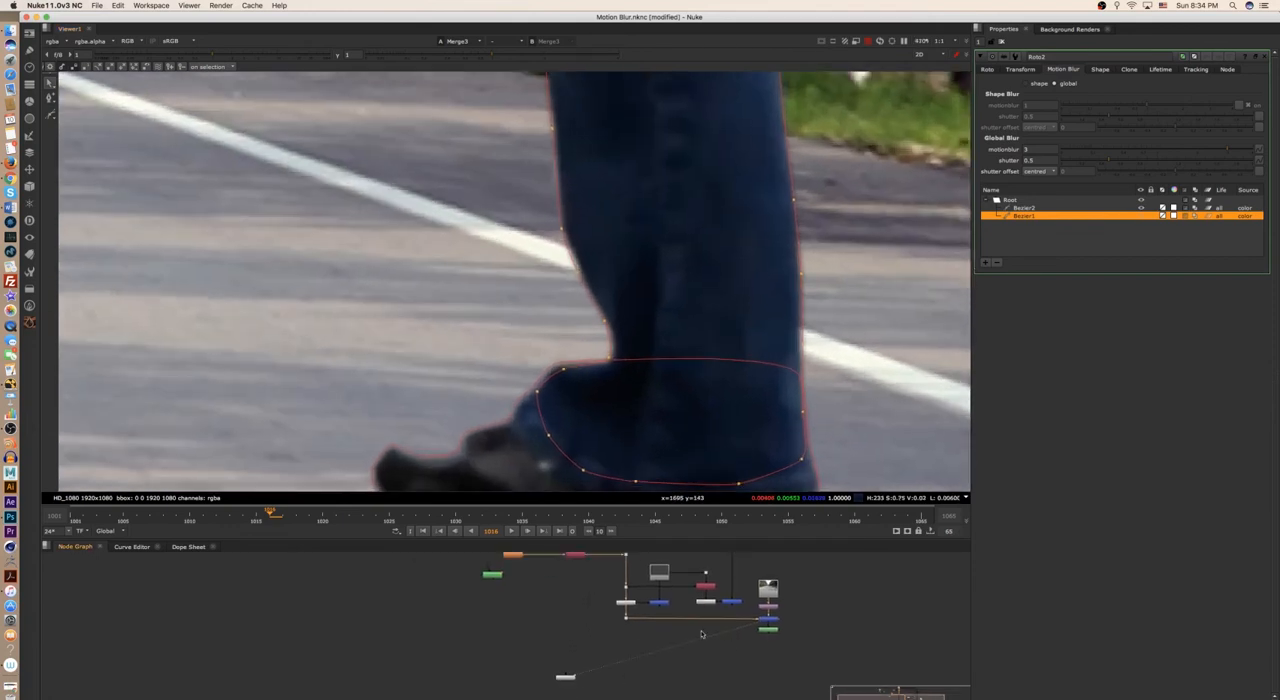
pyautogui.moveTo(747, 650); pyautogui.dragTo(783, 668, button='middle')
pyautogui.scroll(-2, 783, 664)
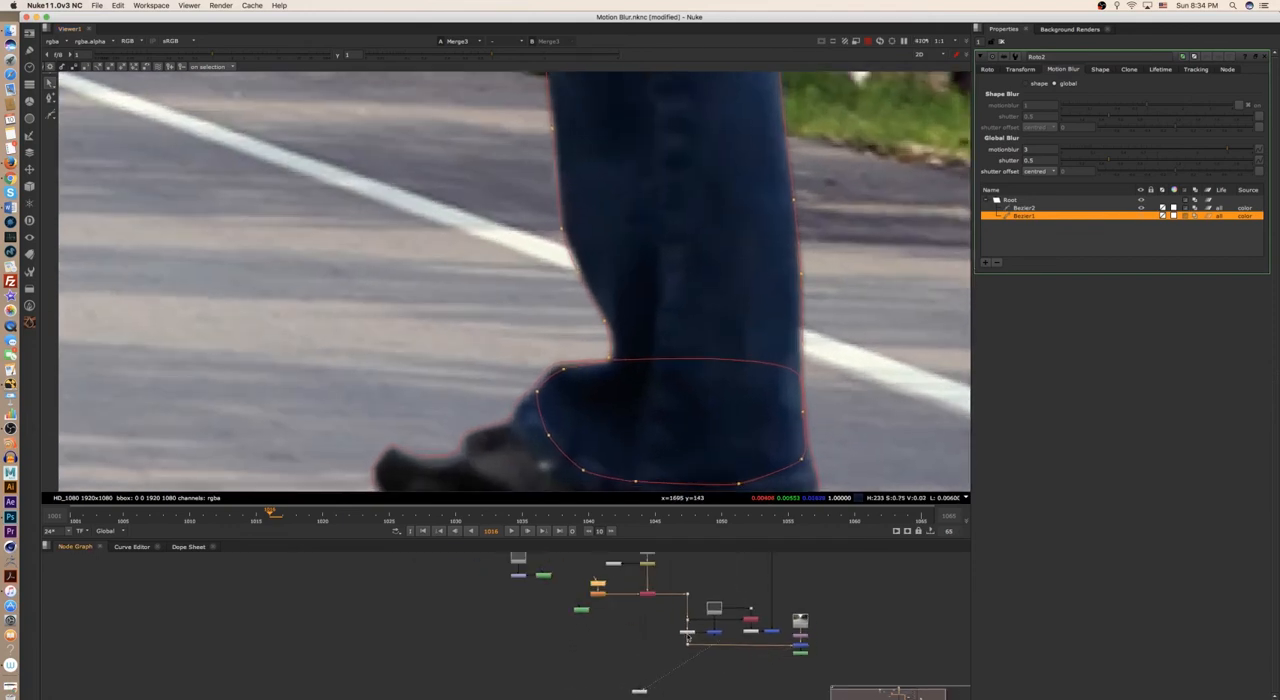
pyautogui.moveTo(518, 583); pyautogui.dragTo(518, 584)
pyautogui.scroll(-5, 654, 320)
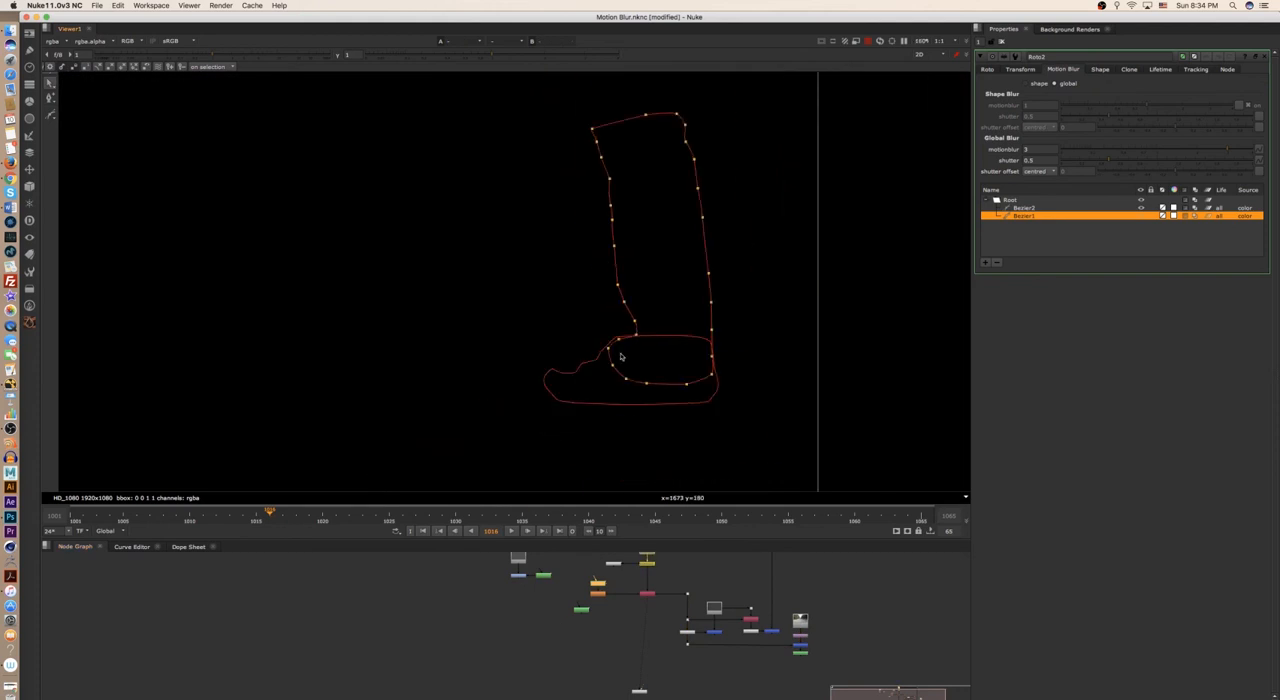
pyautogui.moveTo(620, 357); pyautogui.dragTo(640, 384, button='middle')
pyautogui.scroll(-3, 641, 387)
pyautogui.click(786, 327)
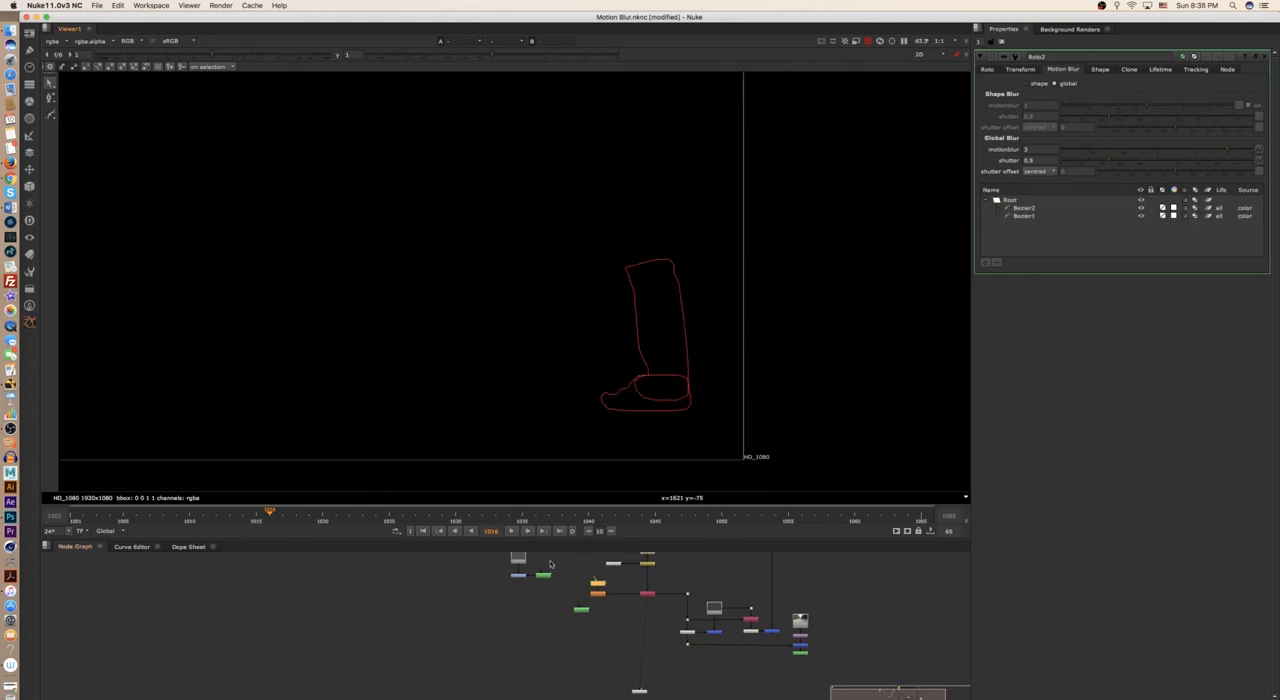
# - Select Grade1, show its grey background in the viewer and bring its node group into view
pyautogui.click(518, 577)
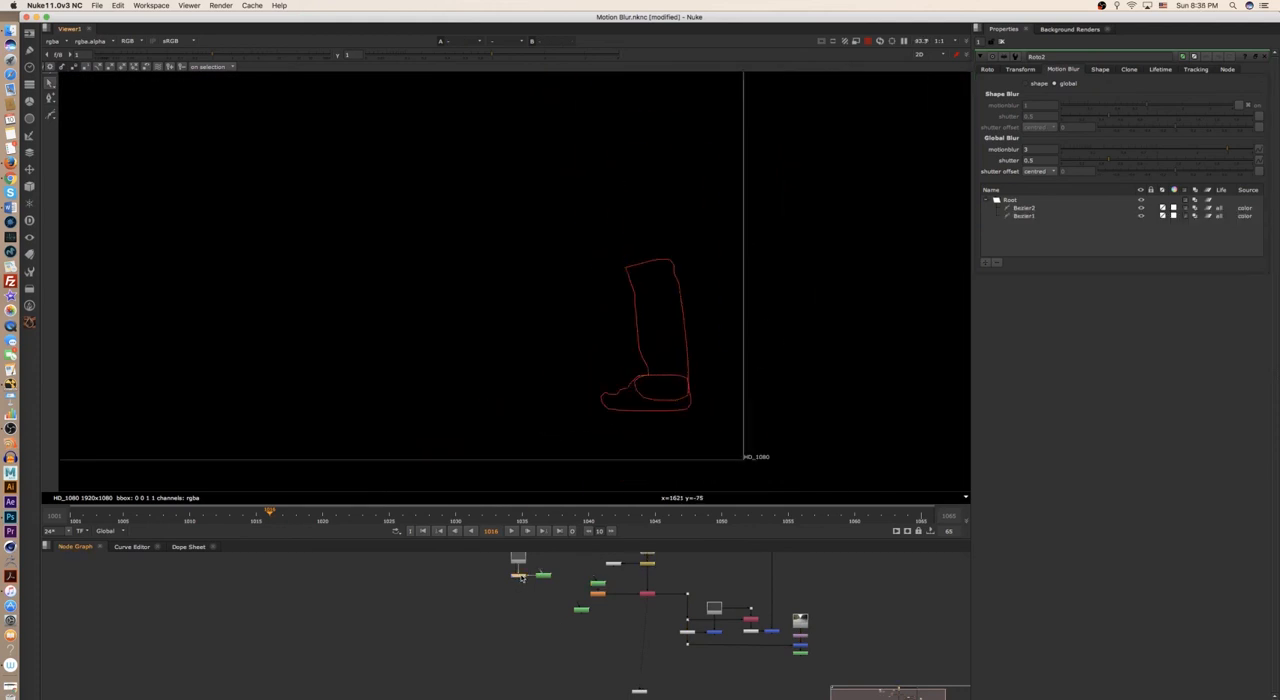
pyautogui.press('1')
pyautogui.click(490, 598)
pyautogui.scroll(-3, 480, 608)
pyautogui.moveTo(483, 606); pyautogui.dragTo(594, 634, button='middle')
pyautogui.scroll(5, 591, 630)
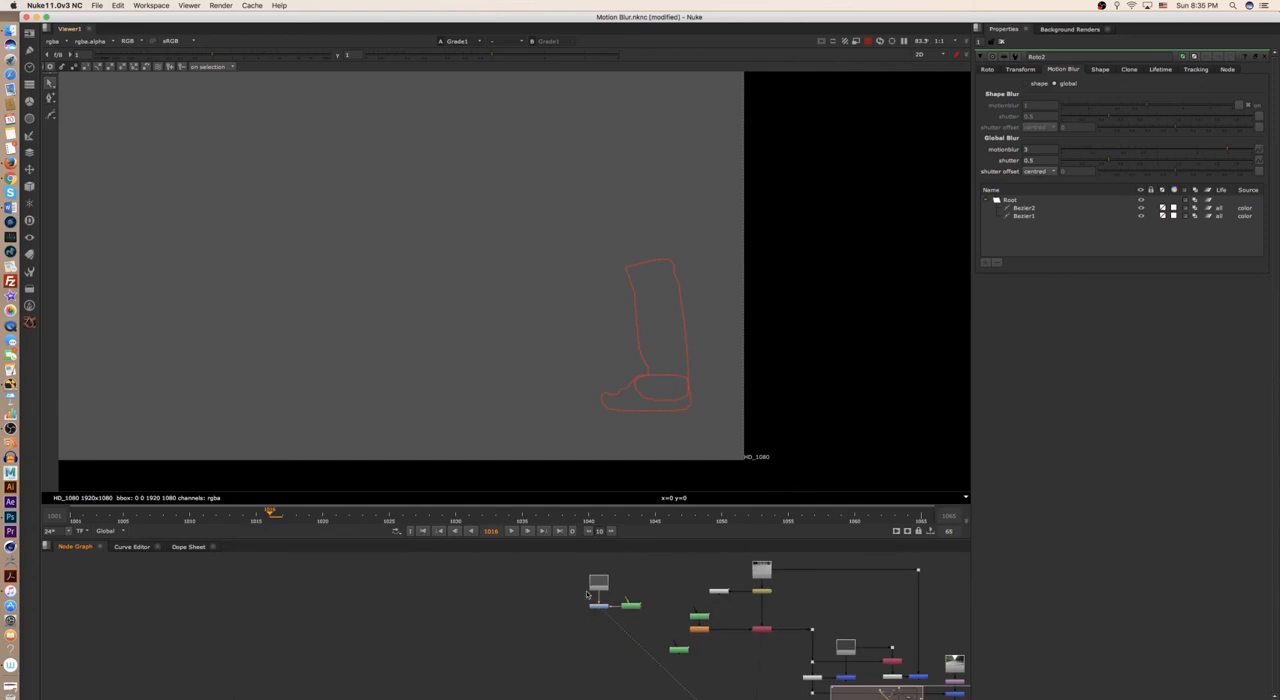
# - Open Roto3's properties, bring the whole frame into view and turn off the viewer overlay
pyautogui.doubleClick(631, 605)
pyautogui.scroll(-1, 686, 390)
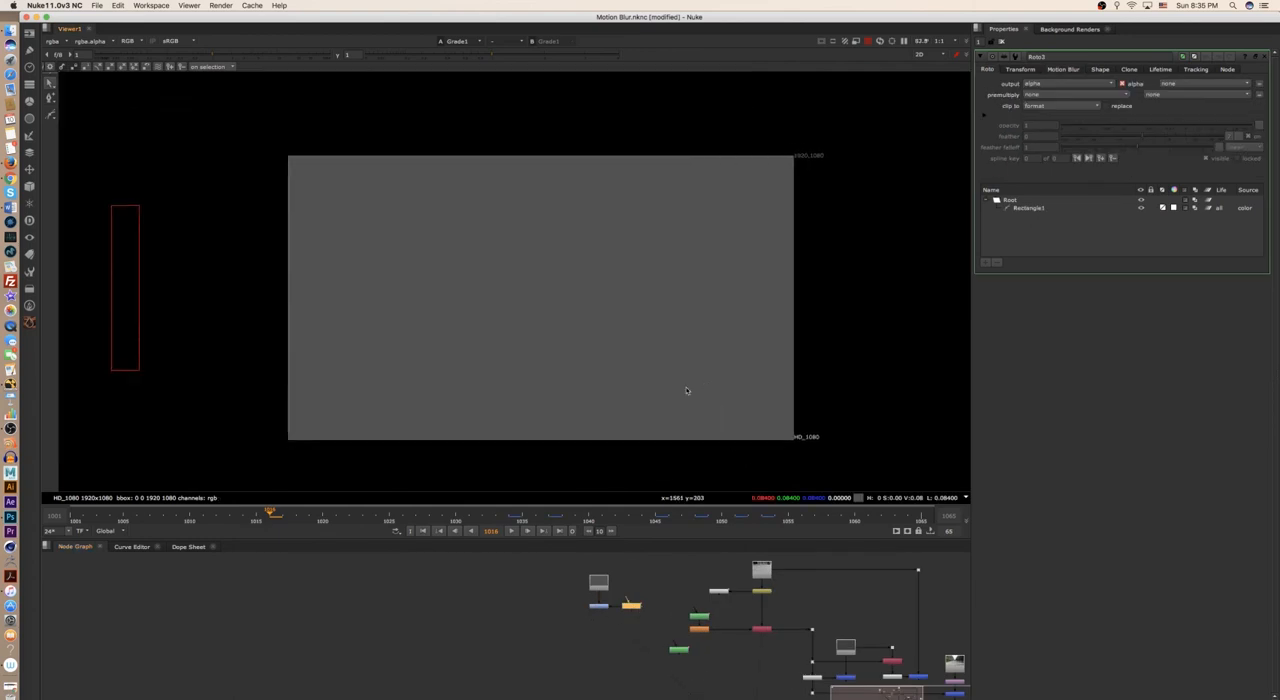
pyautogui.moveTo(687, 391); pyautogui.dragTo(681, 391, button='middle')
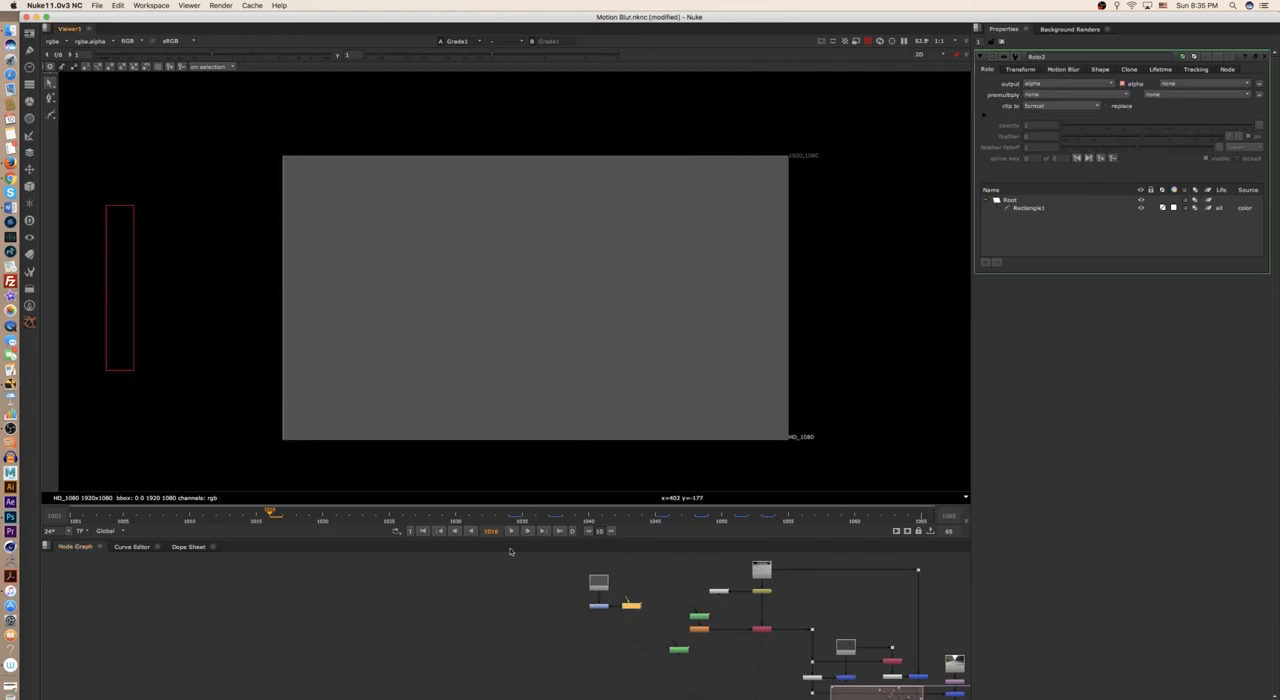
pyautogui.press('o')
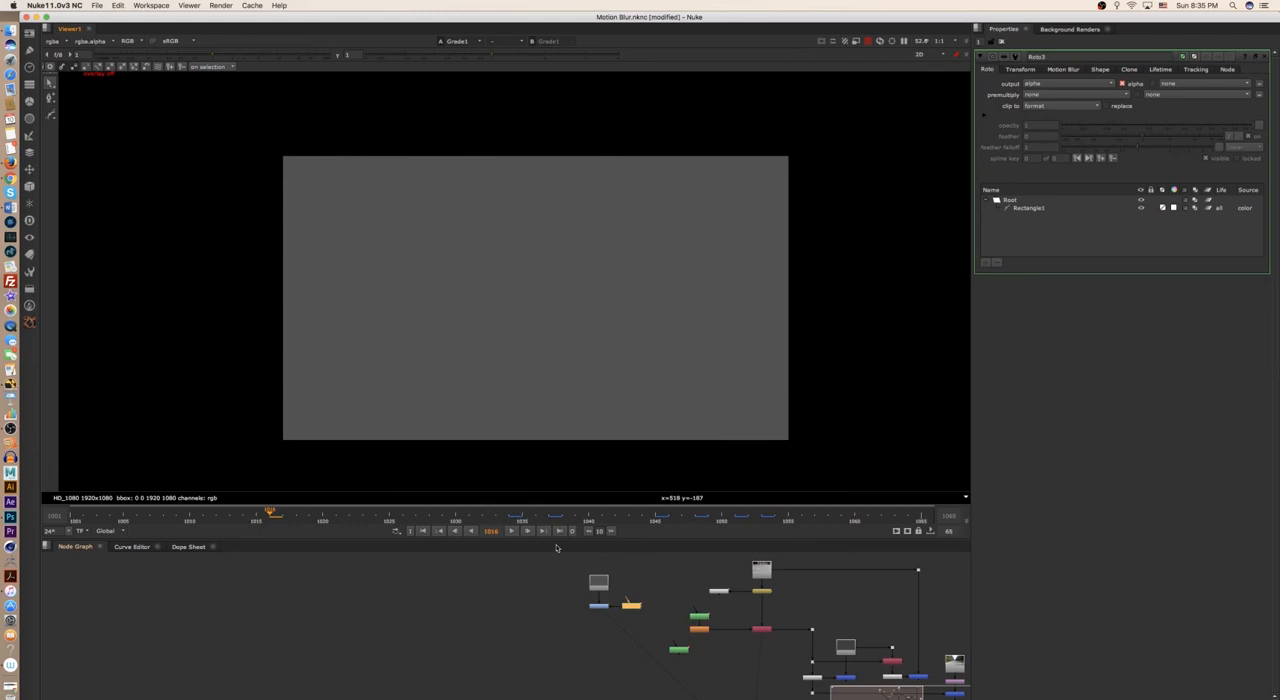
# - Play the rectangle's animation, stop around frame 1045, and step back to frame 1036 to examine its motion-blurred edges
pyautogui.click(511, 531)
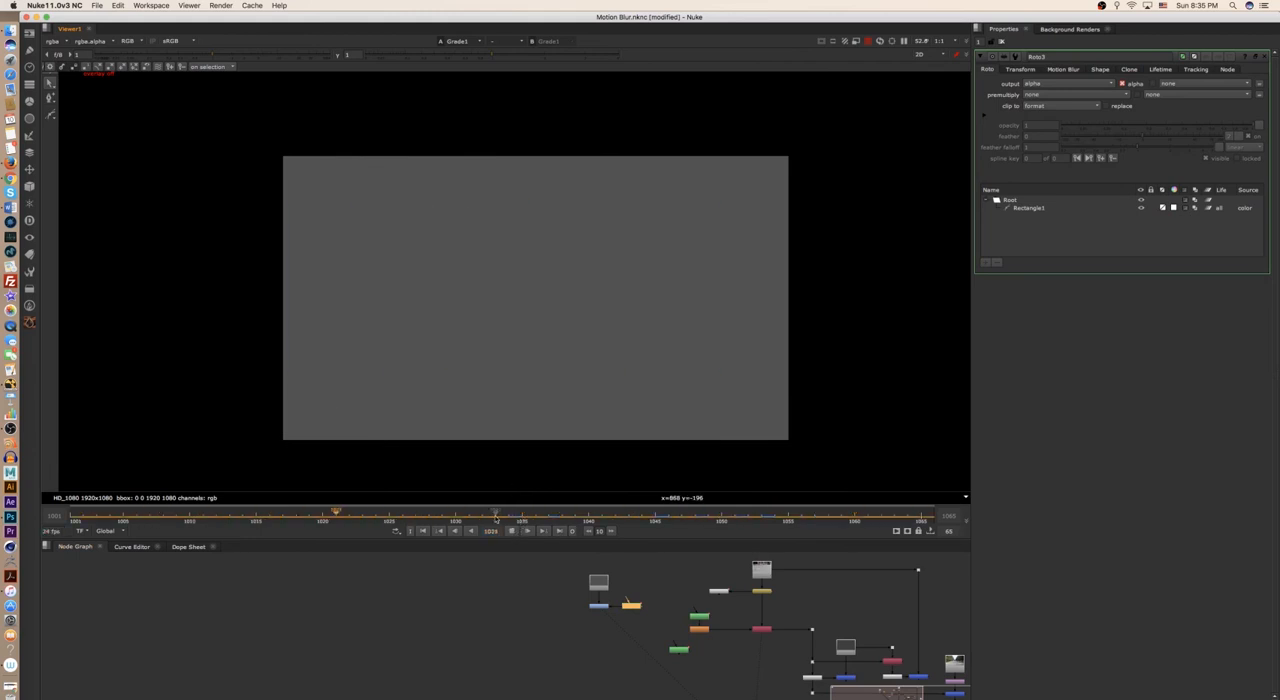
pyautogui.click(513, 532)
pyautogui.scroll(5, 540, 290)
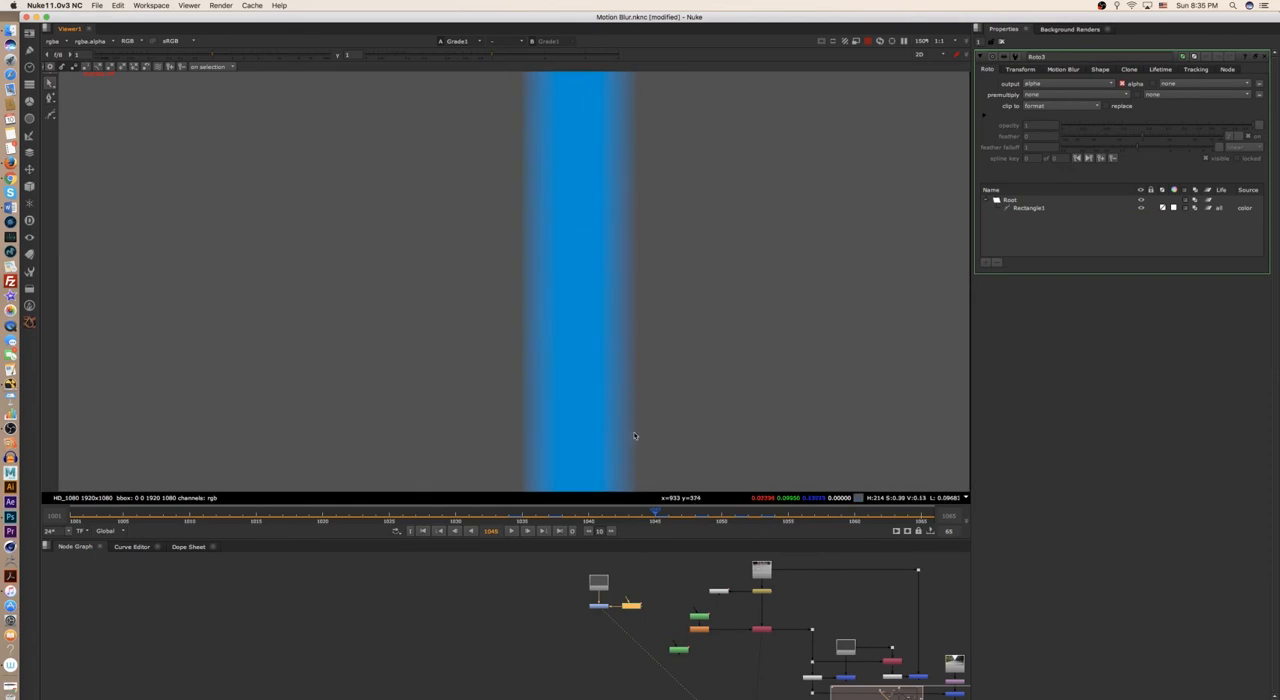
pyautogui.scroll(-4, 601, 407)
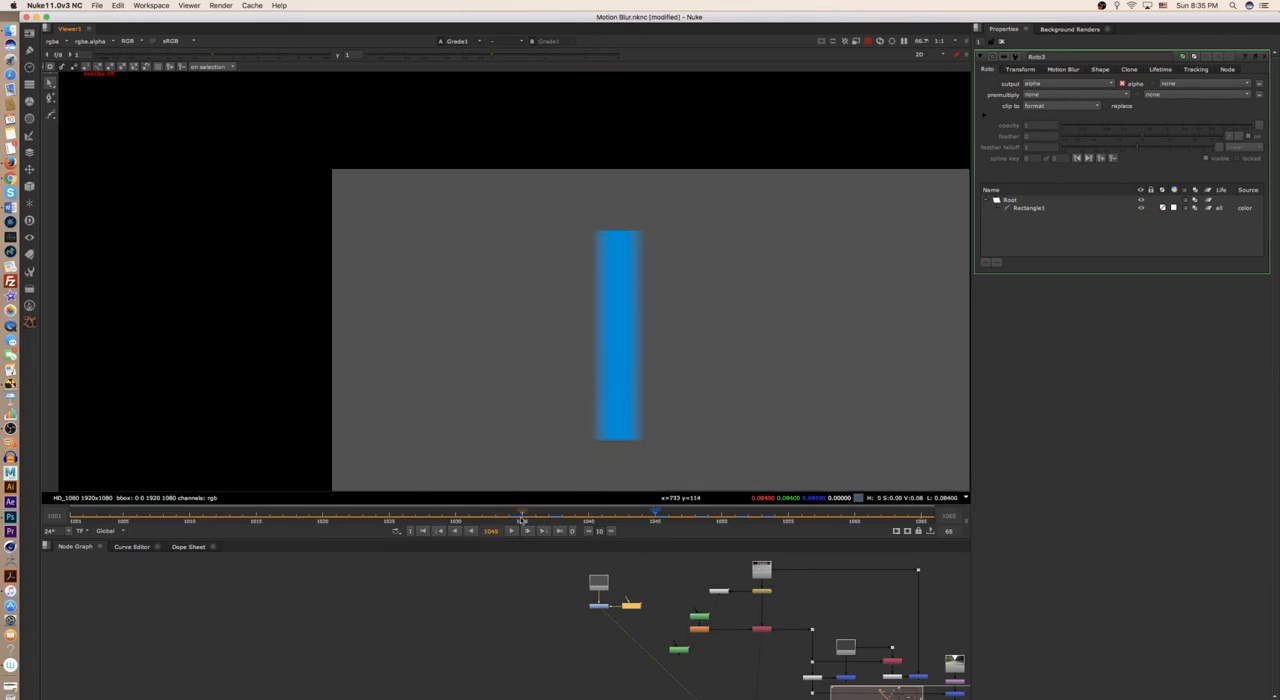
pyautogui.press('Left')
pyautogui.press('Left')
pyautogui.press('Left')
pyautogui.press('Left')
pyautogui.press('Left')
pyautogui.press('Left')
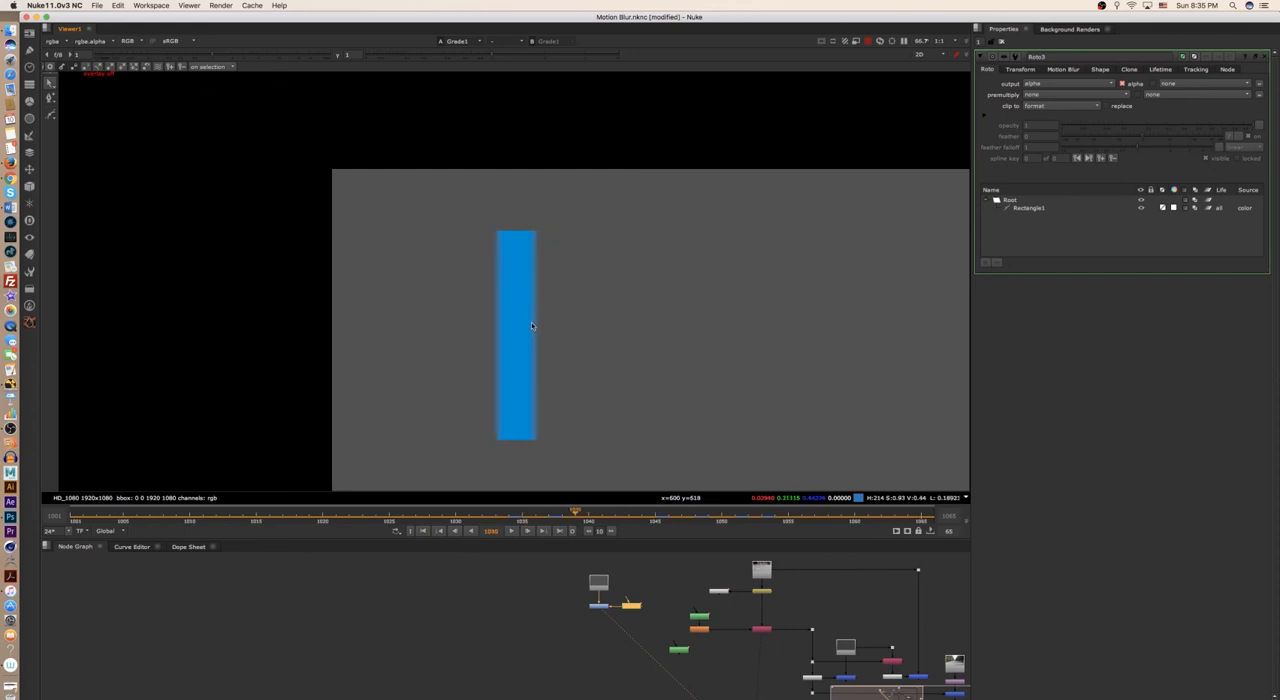
pyautogui.press('Left')
pyautogui.press('Left')
pyautogui.press('Left')
pyautogui.moveTo(377, 318); pyautogui.dragTo(455, 266, button='middle')
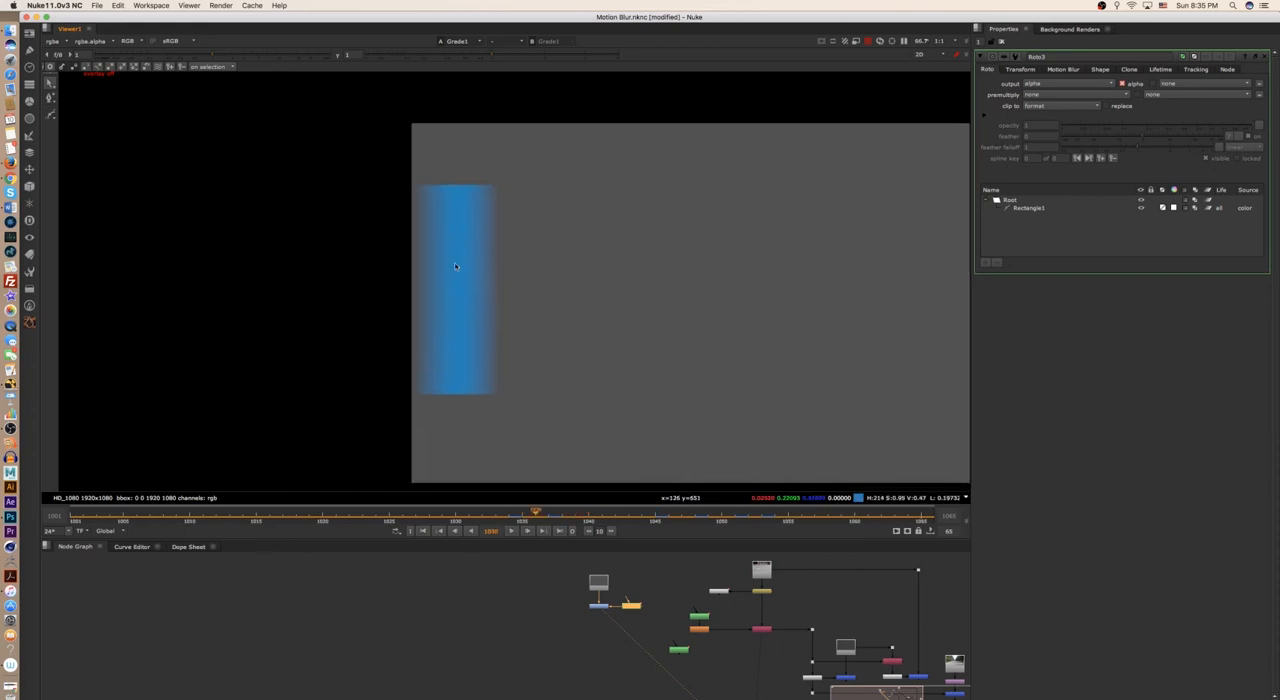
pyautogui.scroll(3, 455, 266)
# - Compare the rectangle's blur on frame 1036 with the moving car in Copy1 and with the rectangle on frame 1037
pyautogui.press('1')
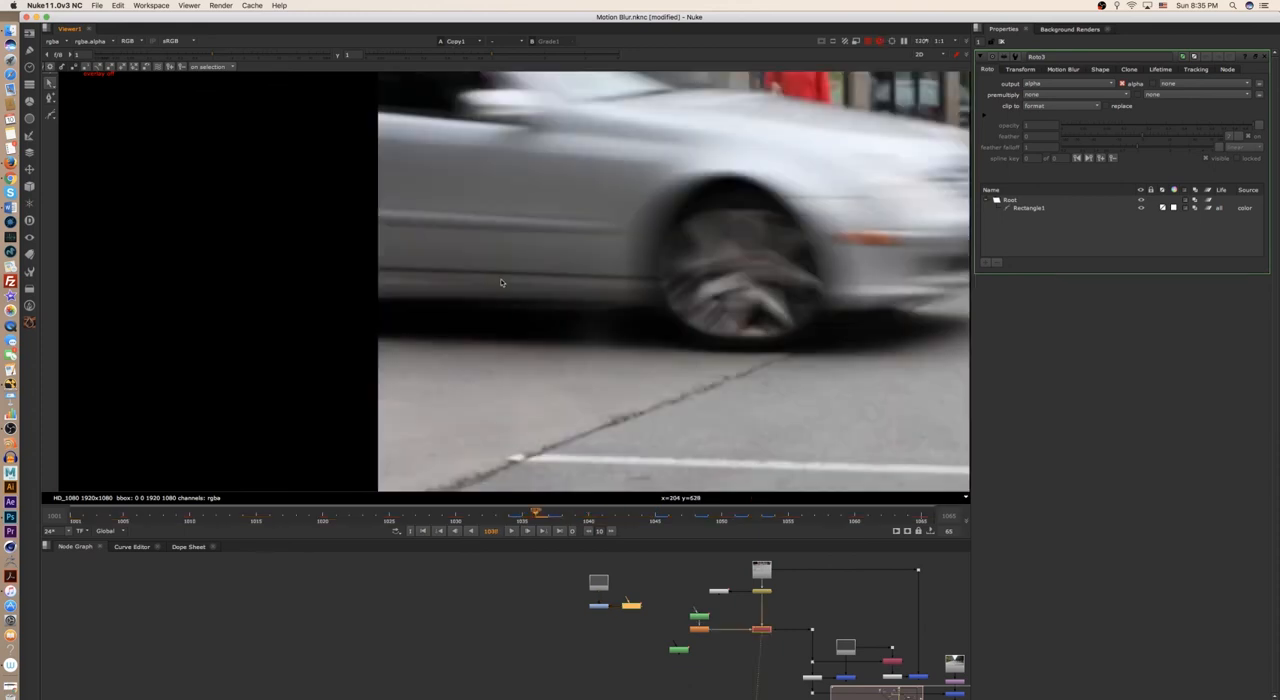
pyautogui.press('2')
pyautogui.press('3')
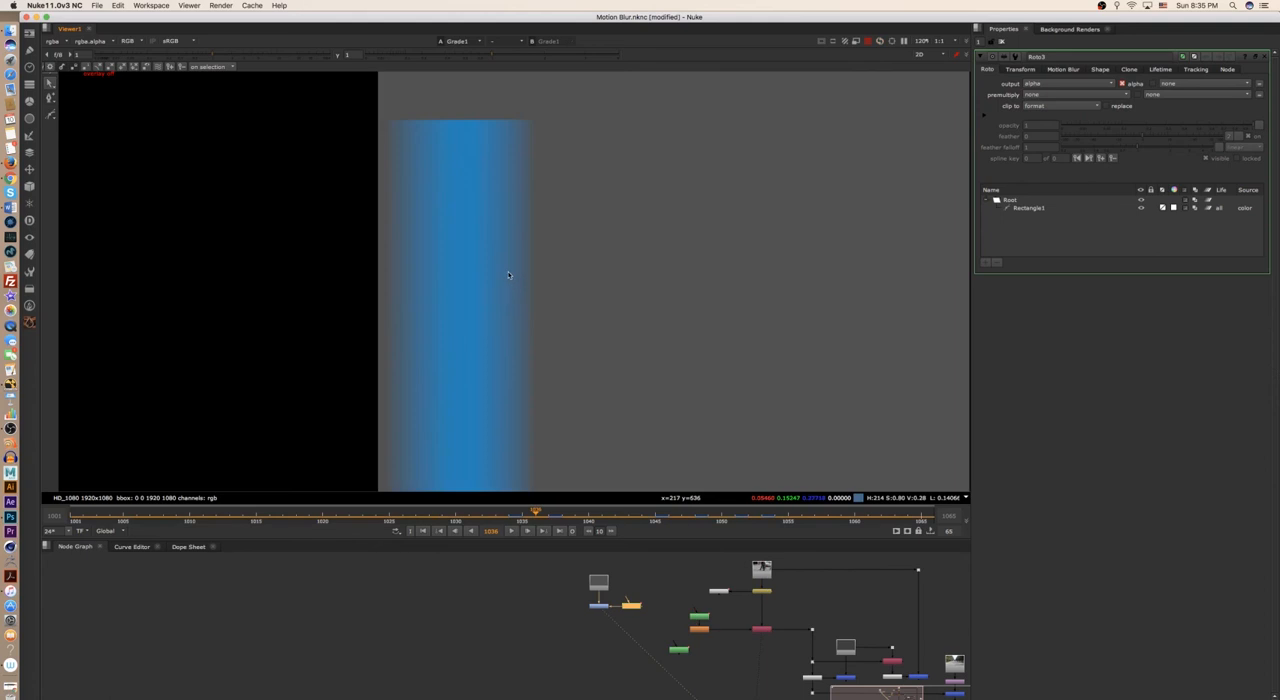
pyautogui.moveTo(498, 330); pyautogui.dragTo(559, 328, button='middle')
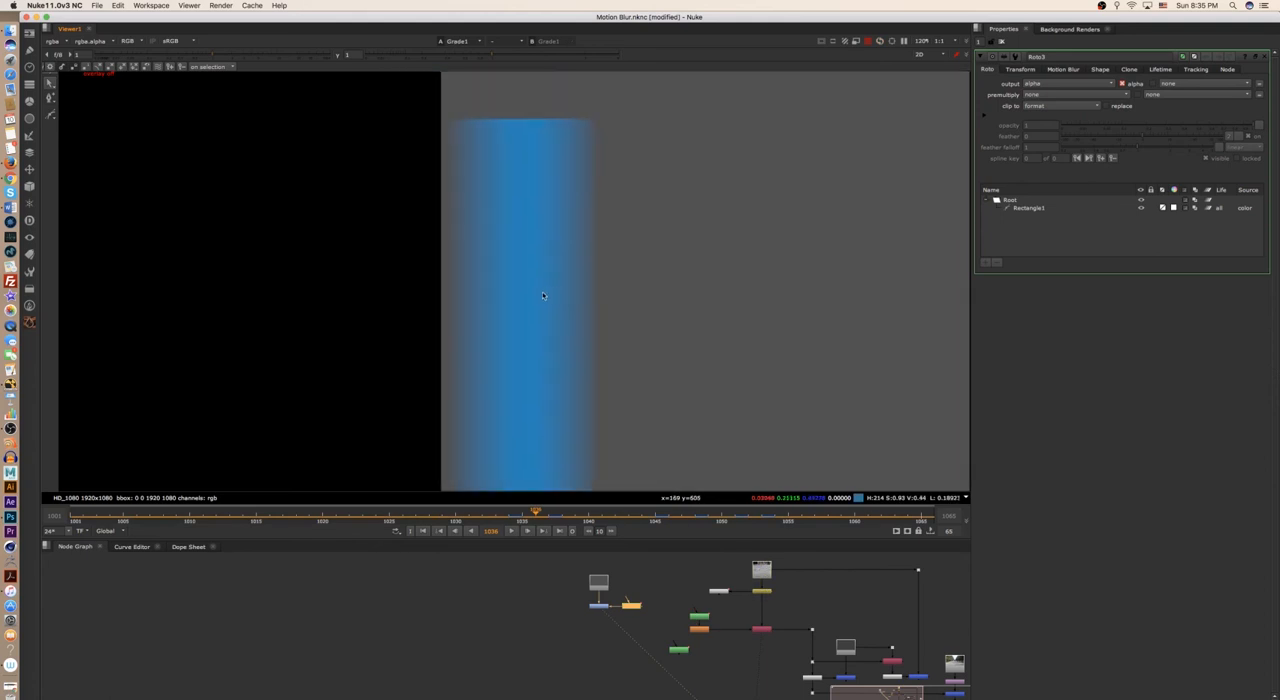
pyautogui.press('Right')
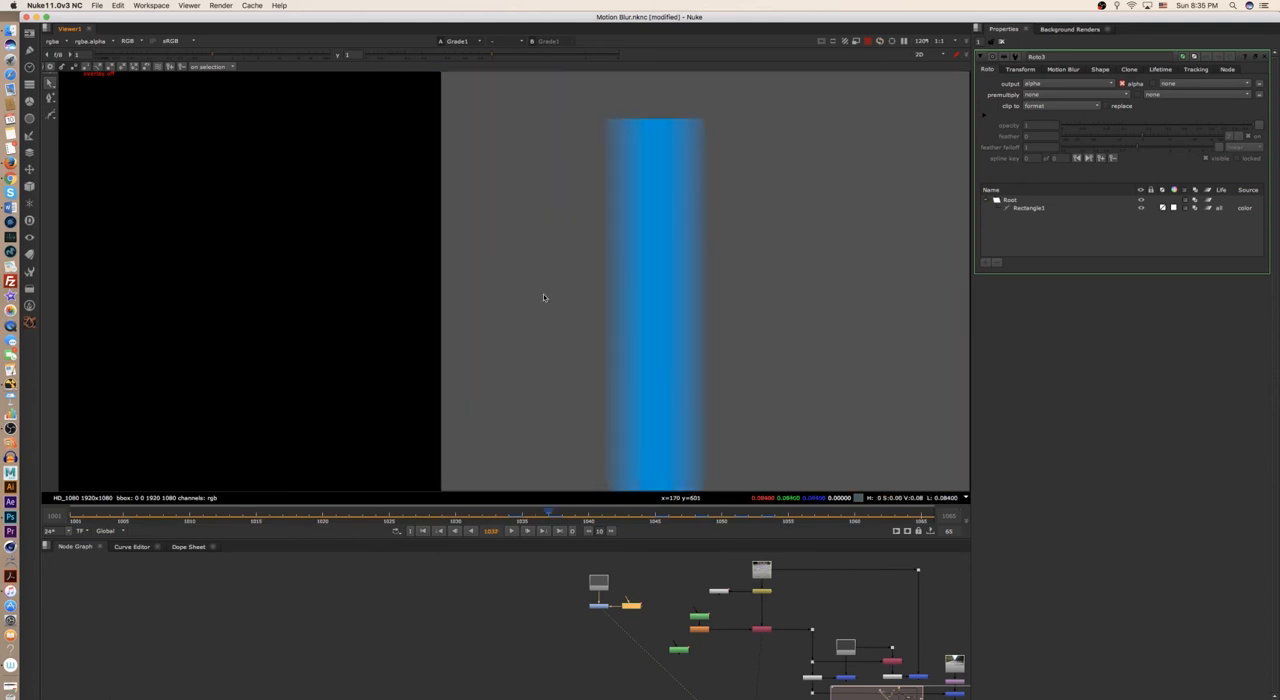
pyautogui.press('Left')
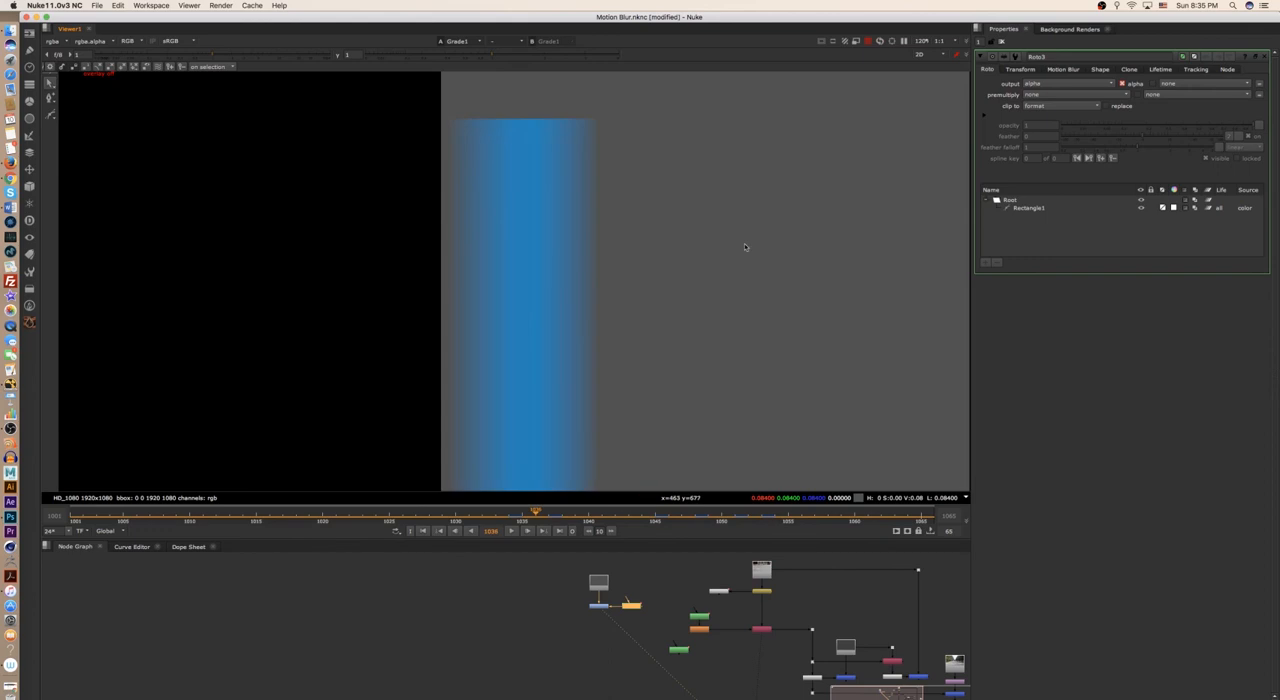
# - Switch Roto3's motion blur from shape to global and set the global motionblur to 5
pyautogui.click(1066, 69)
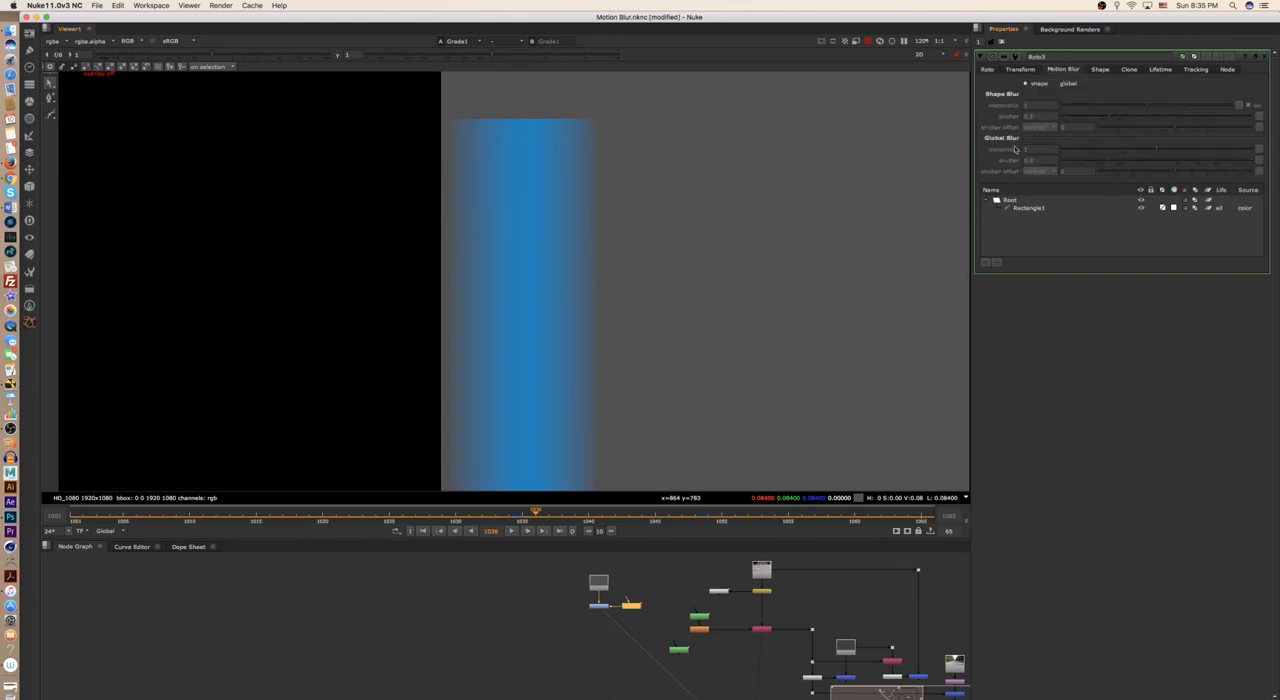
pyautogui.click(1054, 84)
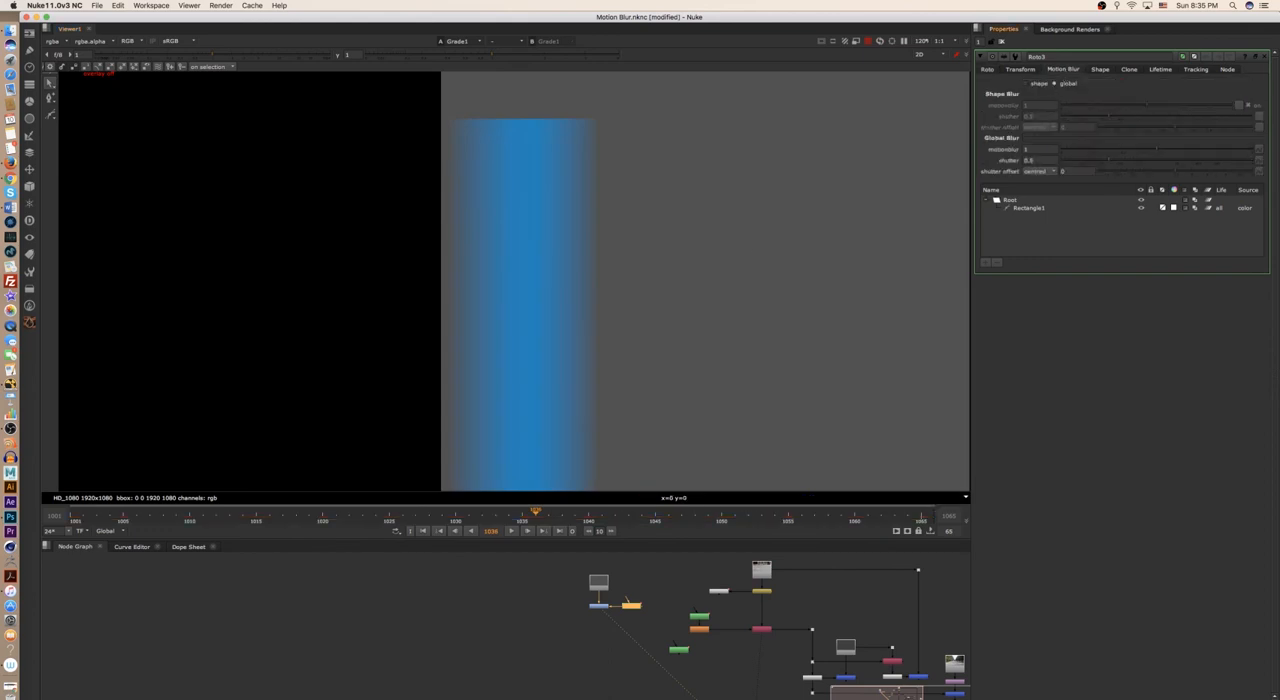
pyautogui.doubleClick(1043, 148)
pyautogui.write('5')
pyautogui.press('Return')
# - Examine the smoothness of the rectangle's blurred edges up close from frame 1036 to frame 1039
pyautogui.scroll(3, 545, 270)
pyautogui.scroll(-4, 596, 260)
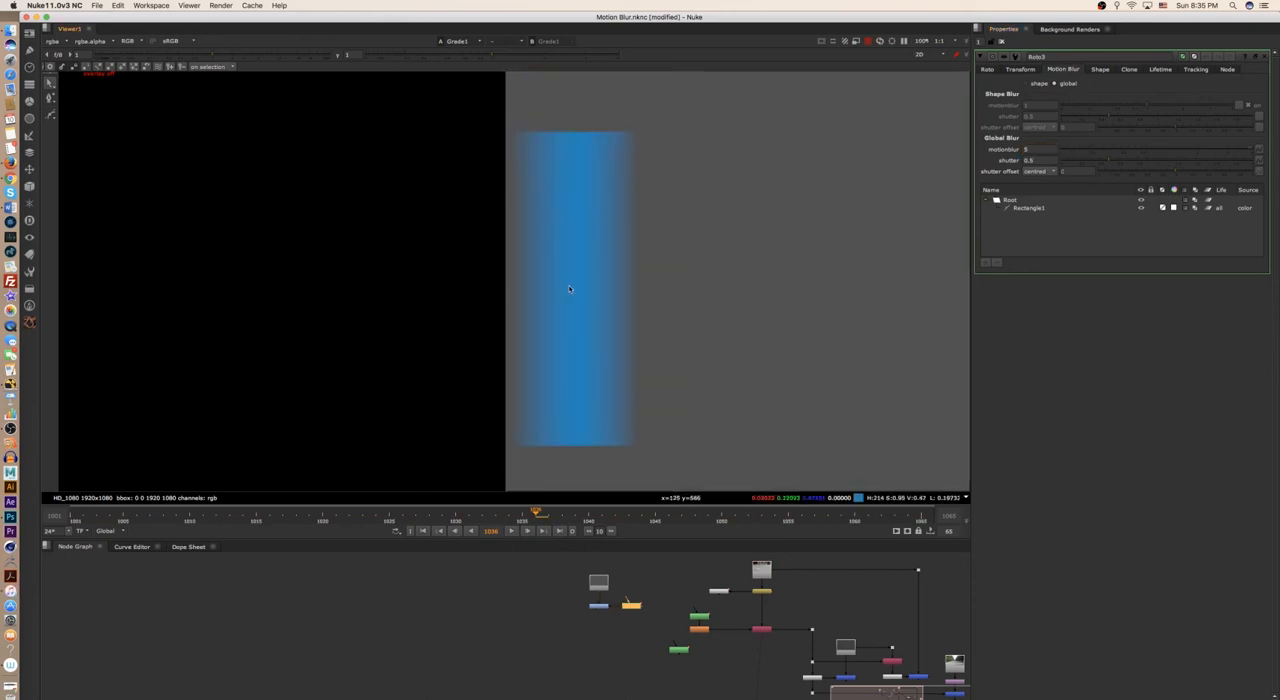
pyautogui.scroll(2, 586, 270)
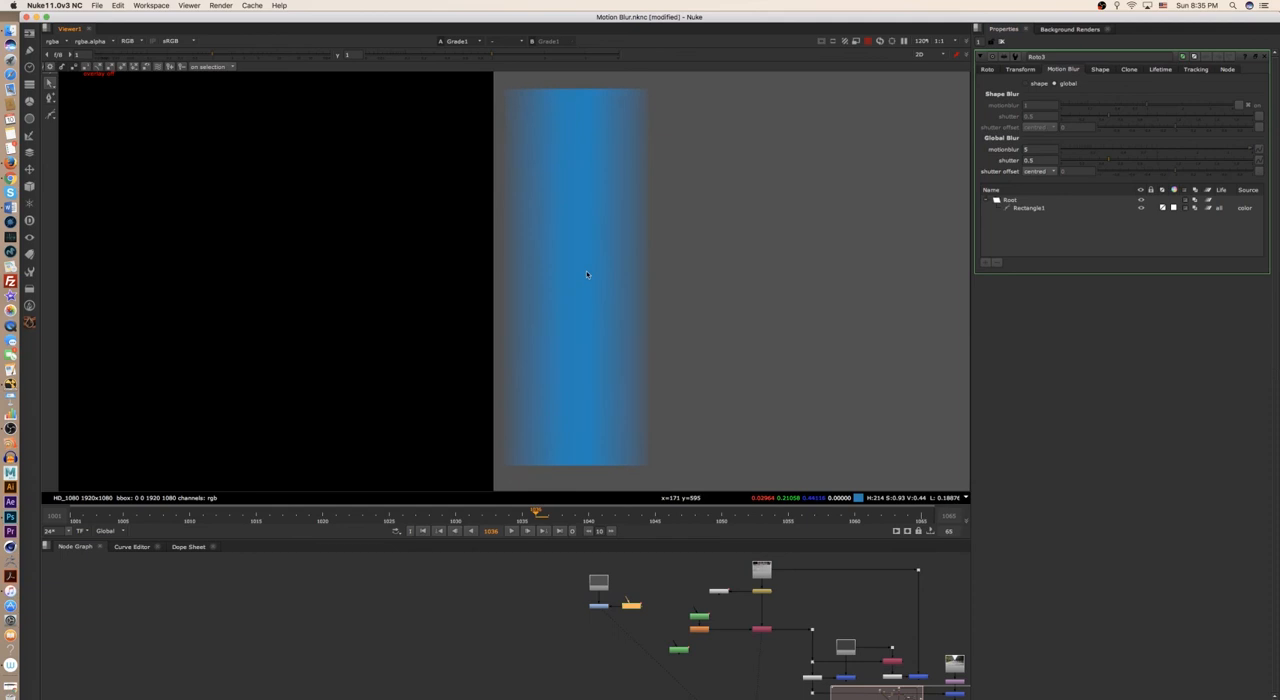
pyautogui.scroll(-4, 575, 283)
pyautogui.moveTo(563, 282); pyautogui.dragTo(472, 277, button='middle')
pyautogui.scroll(1, 573, 279)
pyautogui.press('Right')
pyautogui.scroll(5, 603, 289)
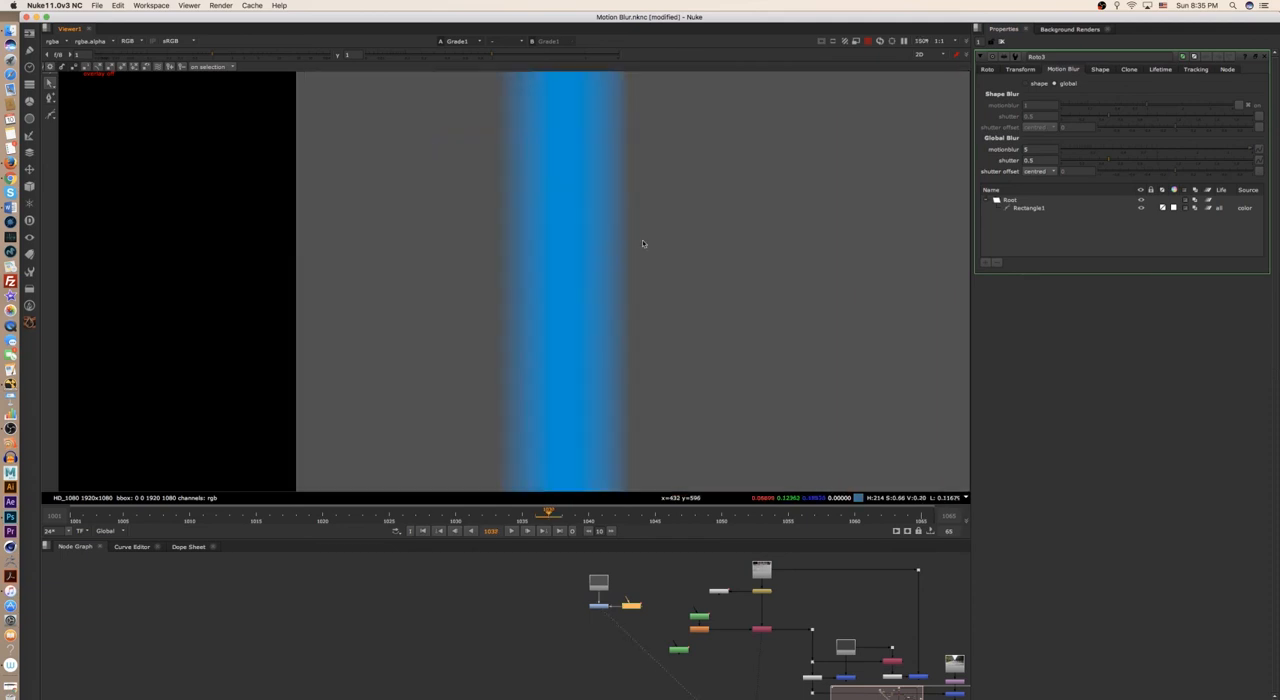
pyautogui.press('Right')
pyautogui.press('Right')
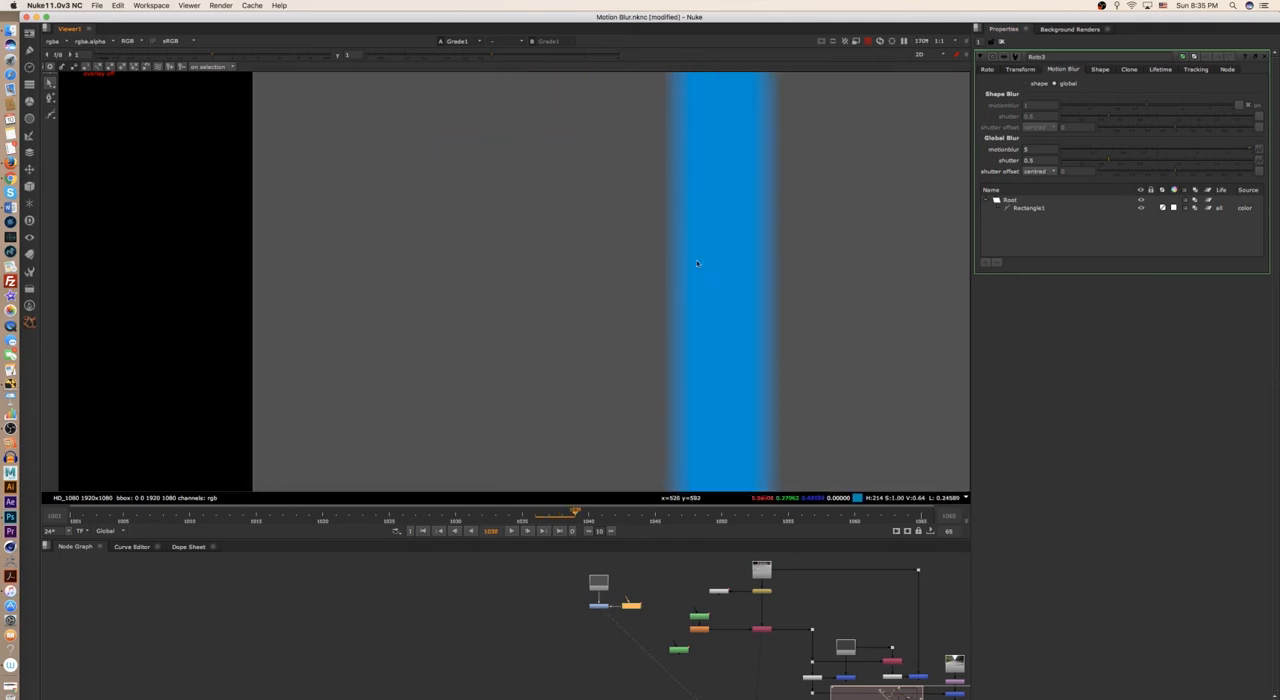
pyautogui.scroll(-4, 696, 259)
pyautogui.moveTo(679, 278); pyautogui.dragTo(651, 337, button='middle')
pyautogui.scroll(4, 564, 294)
pyautogui.scroll(-1, 574, 286)
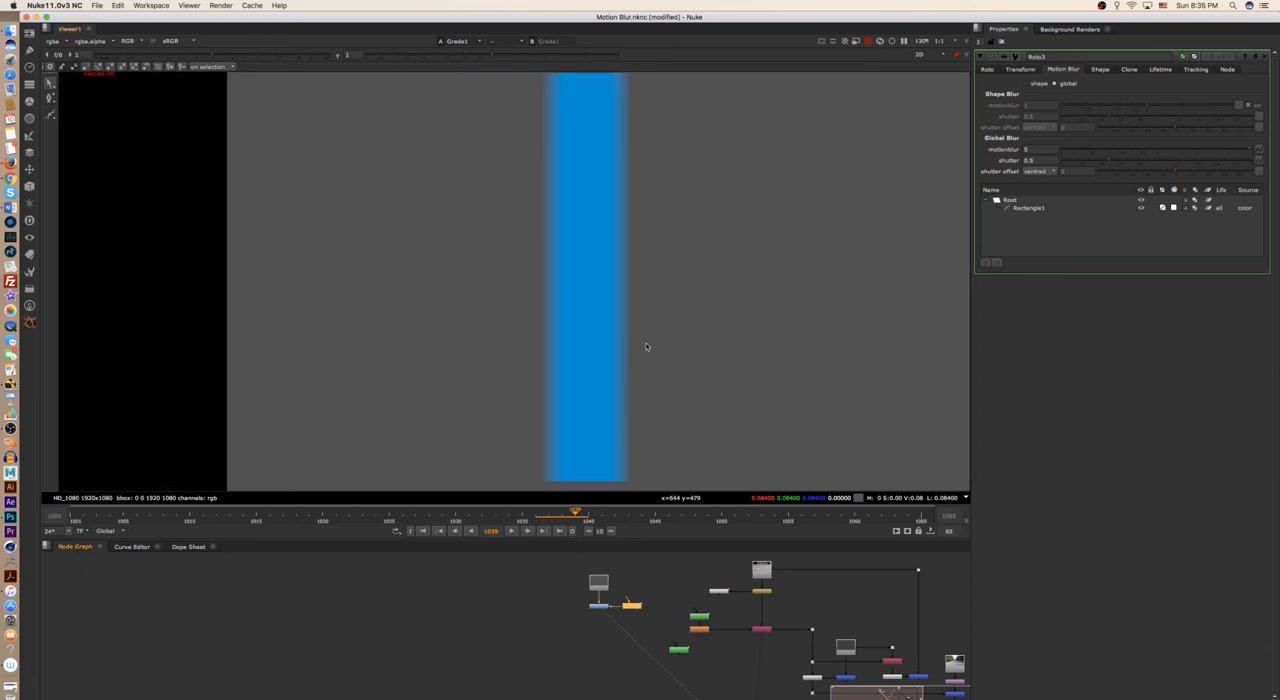
pyautogui.scroll(-3, 644, 325)
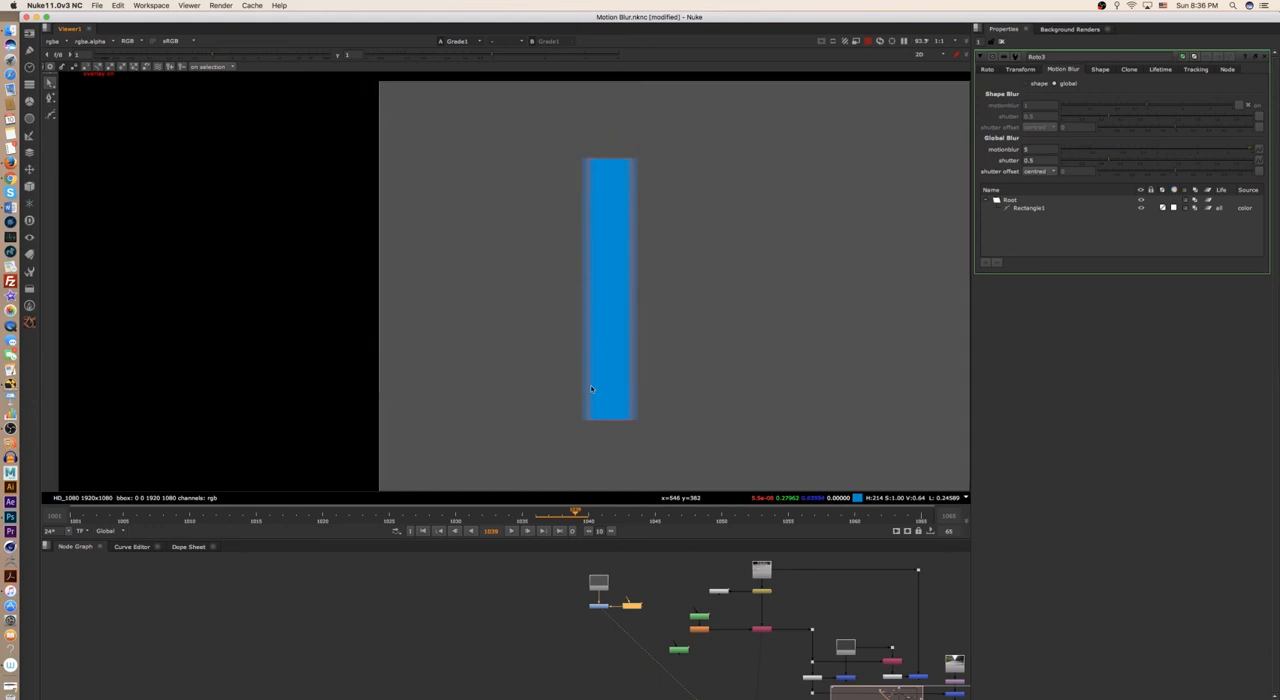
pyautogui.scroll(-2, 590, 388)
pyautogui.scroll(5, 568, 354)
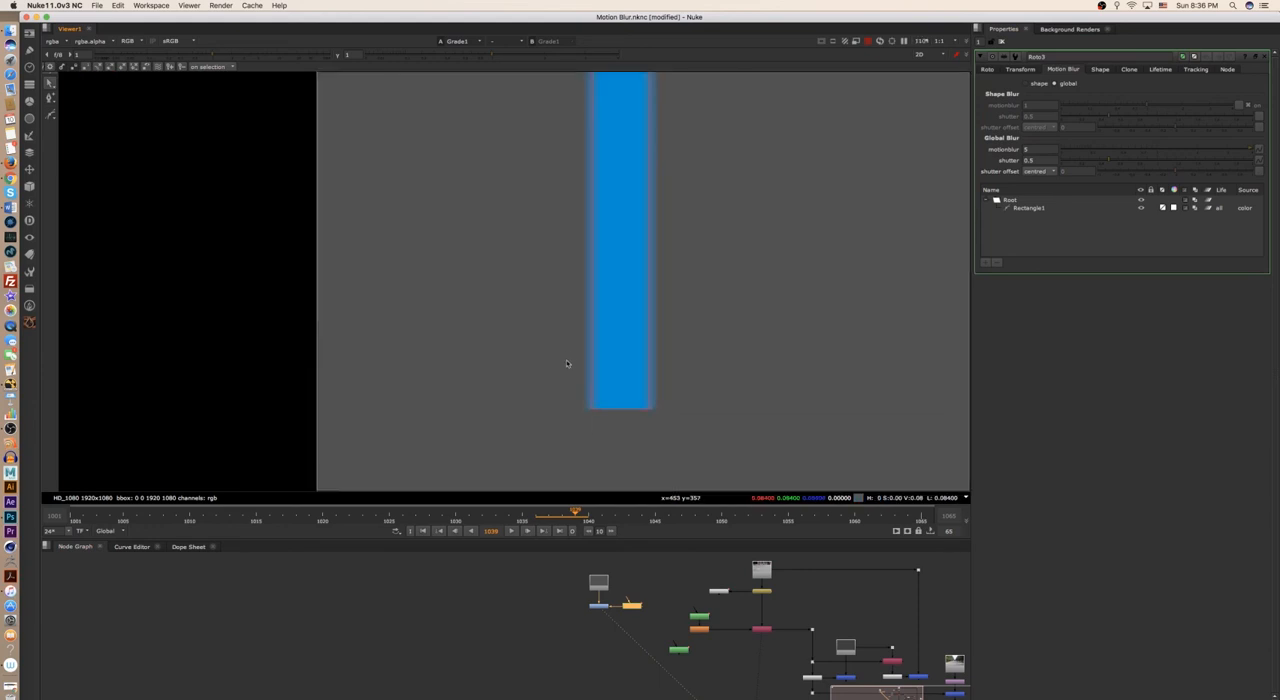
pyautogui.scroll(-1, 554, 361)
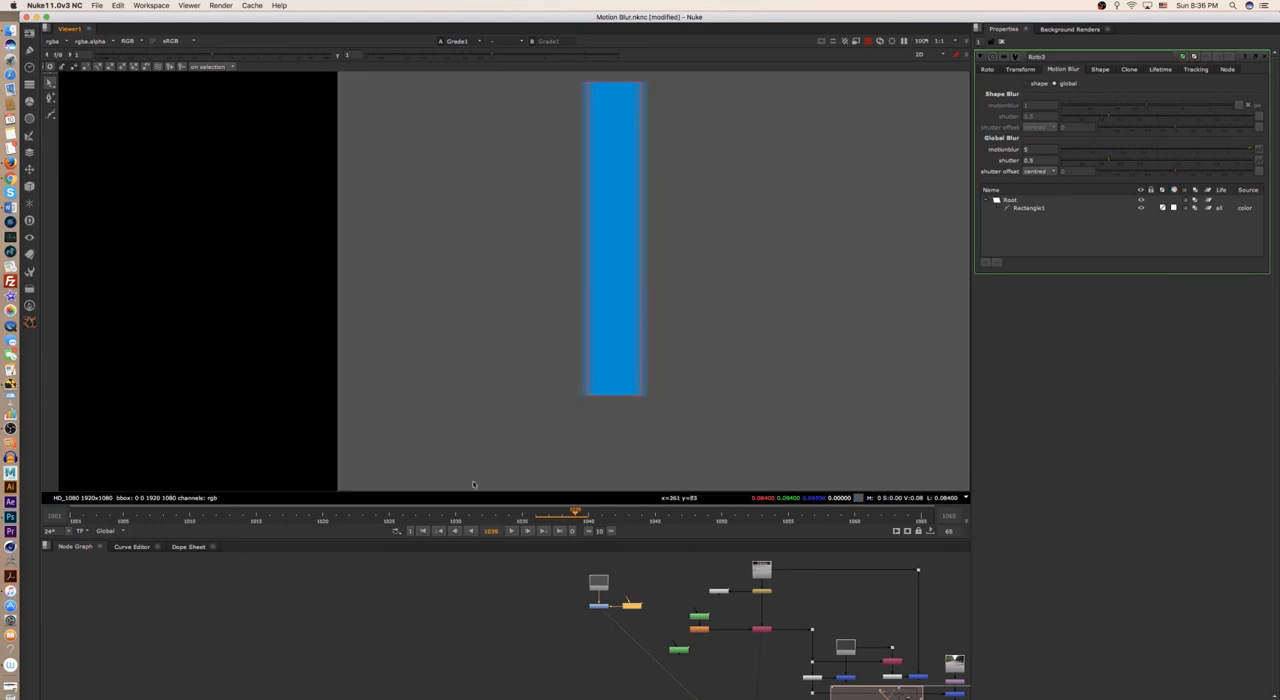
# - Show the viewer overlay again from frame 1035 and examine on frame 1038 where the rectangle's outline sits within the blurred edges
pyautogui.press('Left')
pyautogui.press('Left')
pyautogui.press('Left')
pyautogui.press('Left')
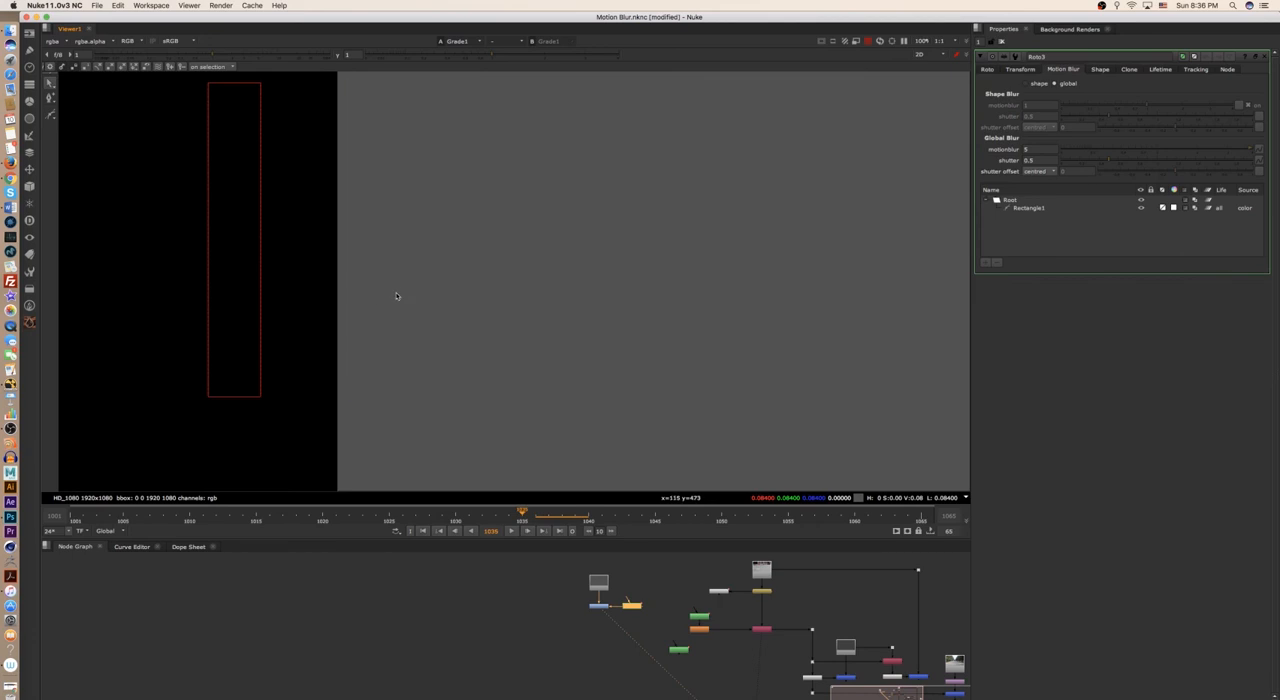
pyautogui.press('Right')
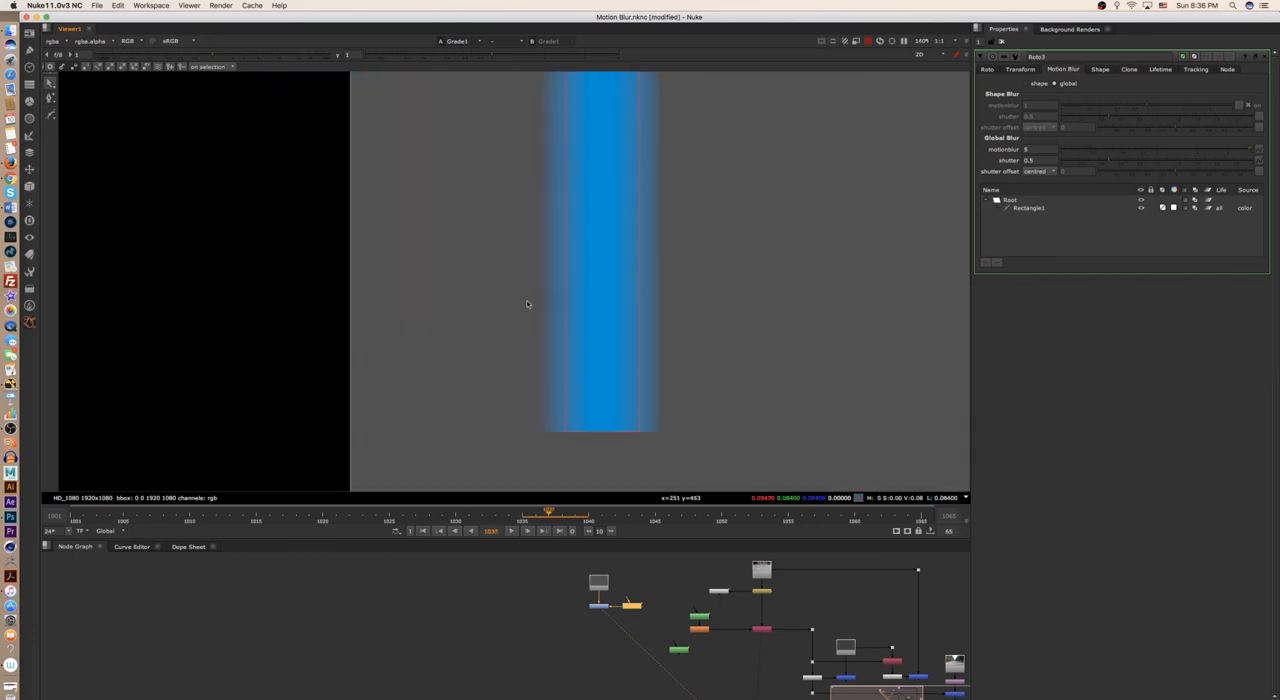
pyautogui.press('Right')
pyautogui.scroll(3, 770, 330)
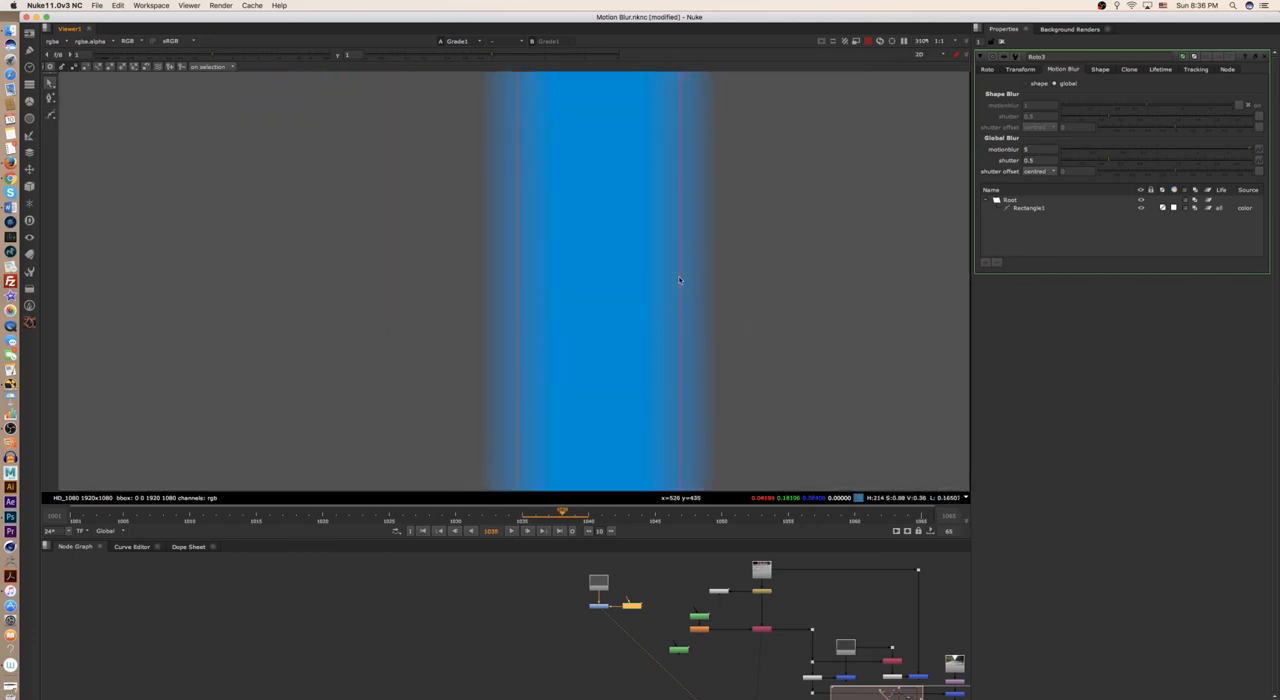
pyautogui.scroll(2, 690, 262)
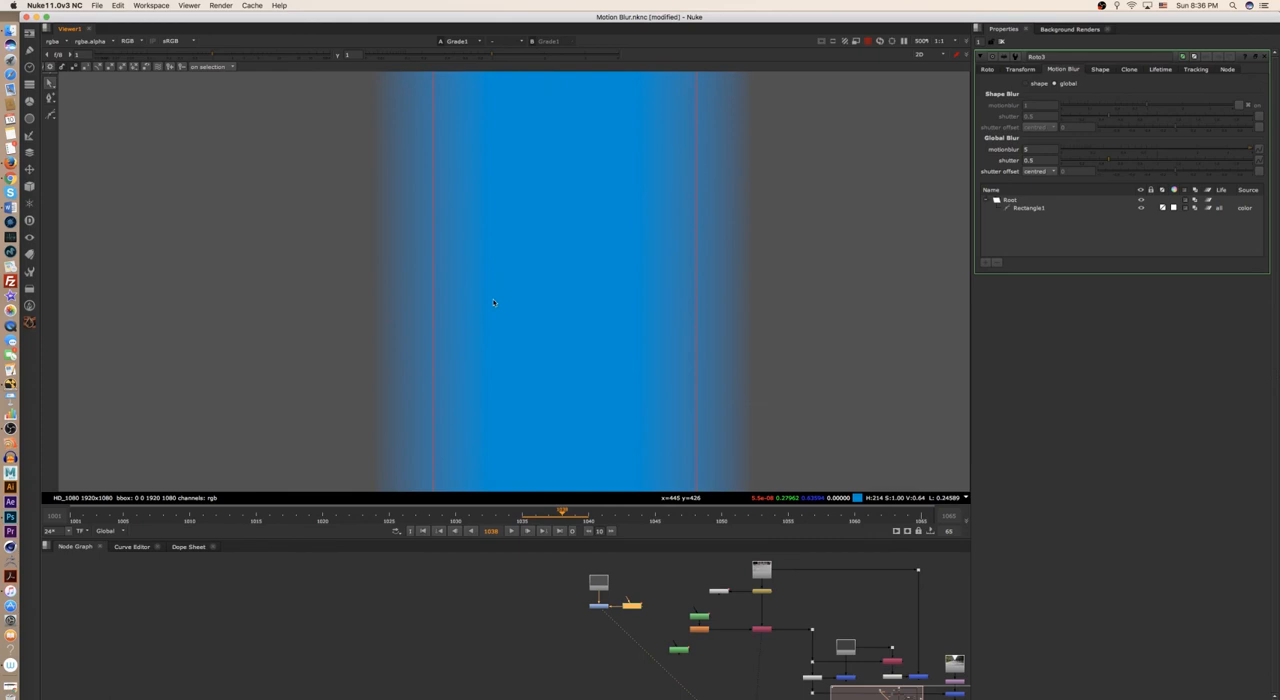
pyautogui.scroll(-1, 488, 314)
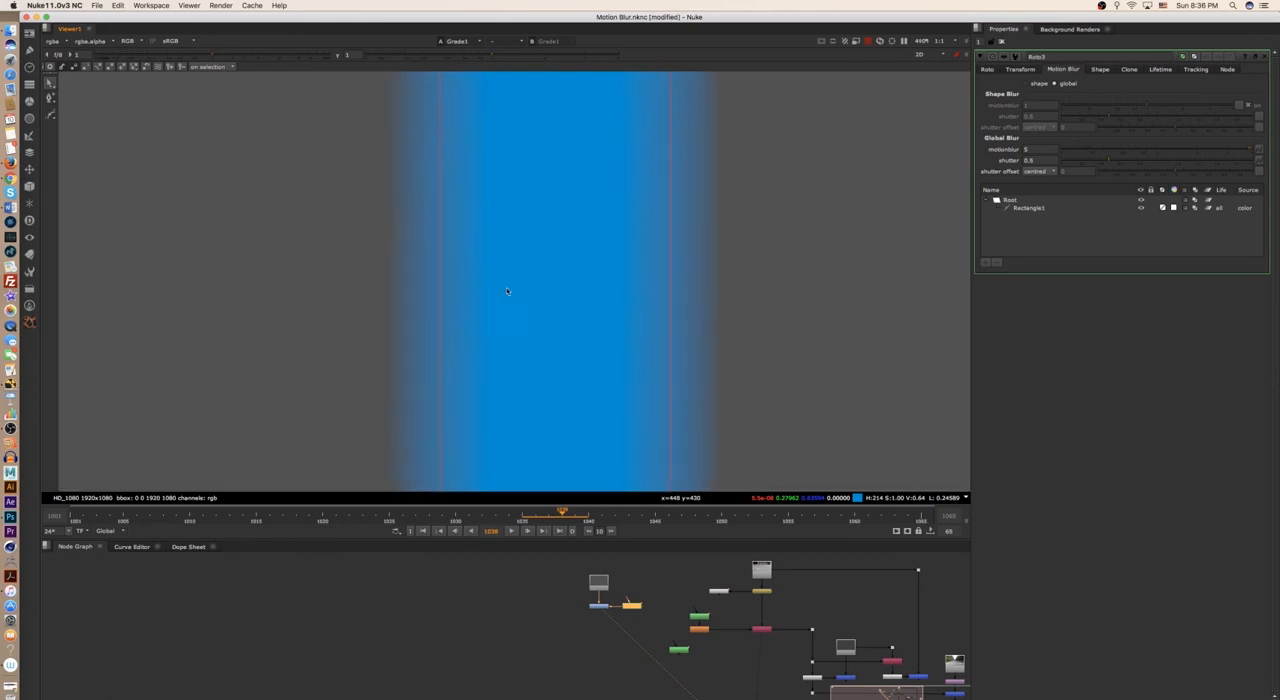
pyautogui.scroll(3, 478, 327)
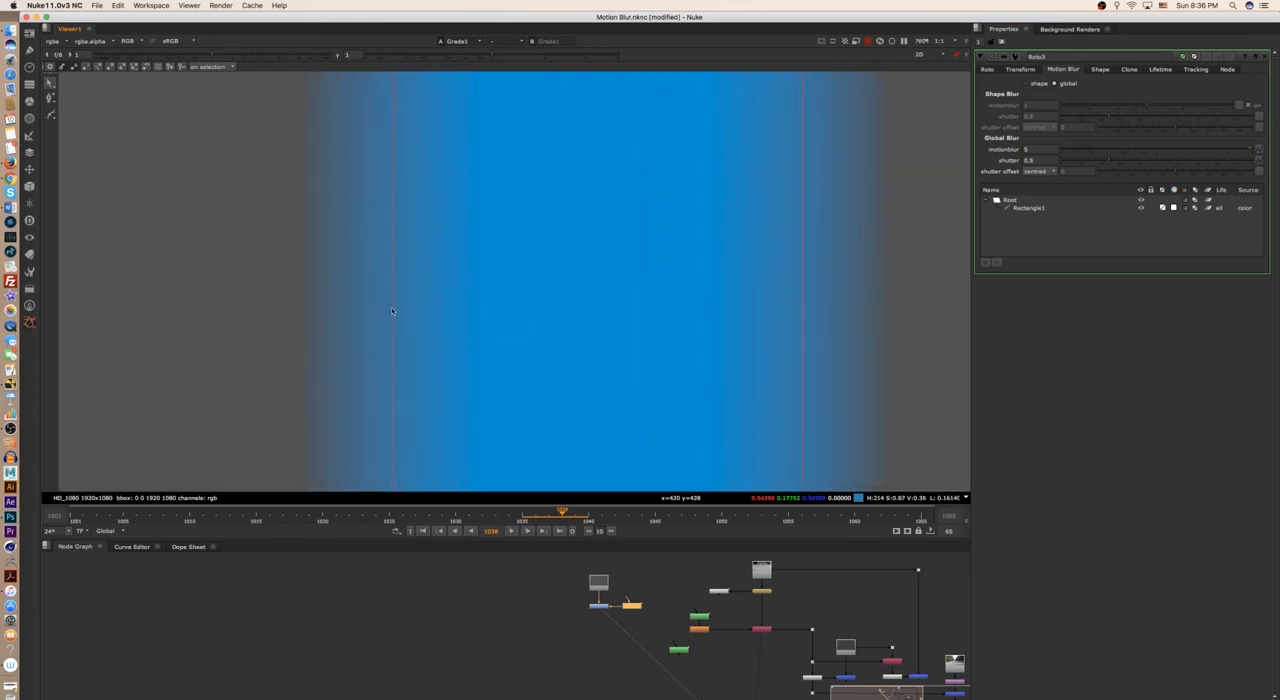
pyautogui.scroll(-4, 395, 310)
# - Advance to frame 1041 and inspect the blur on both sides of the rectangle's outline up close
pyautogui.press('Right')
pyautogui.press('Right')
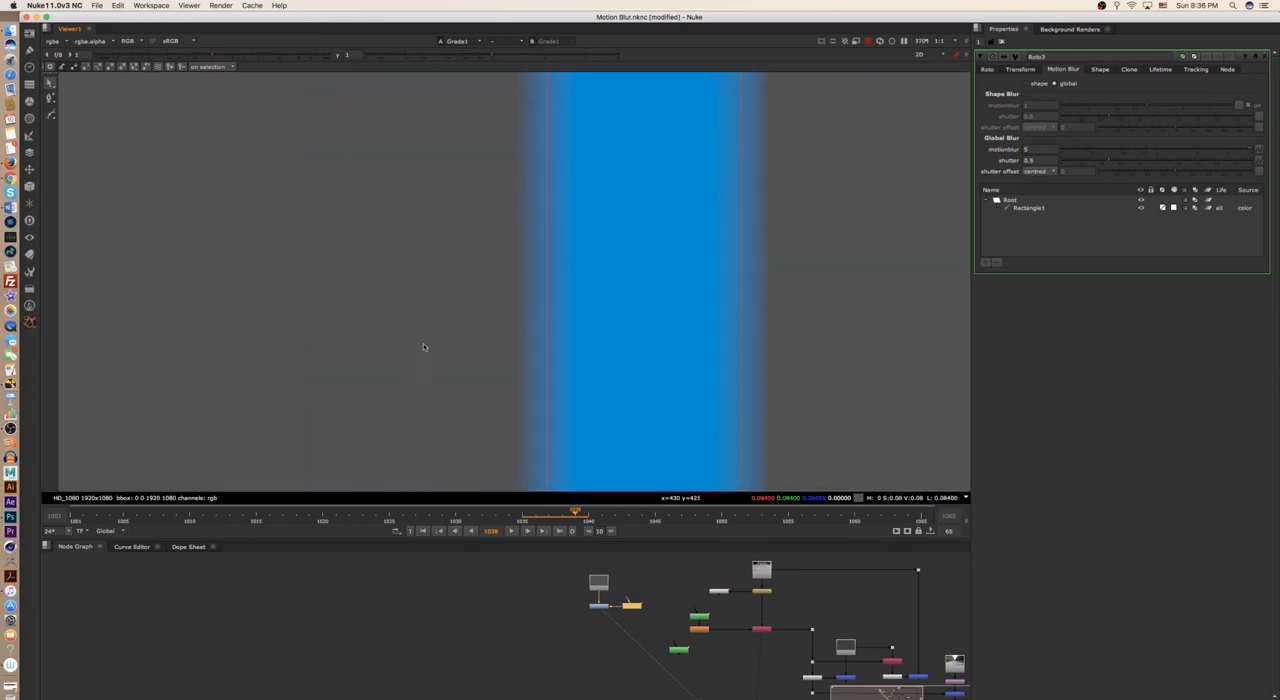
pyautogui.press('Right')
pyautogui.moveTo(787, 327); pyautogui.dragTo(603, 323, button='middle')
pyautogui.scroll(3, 649, 310)
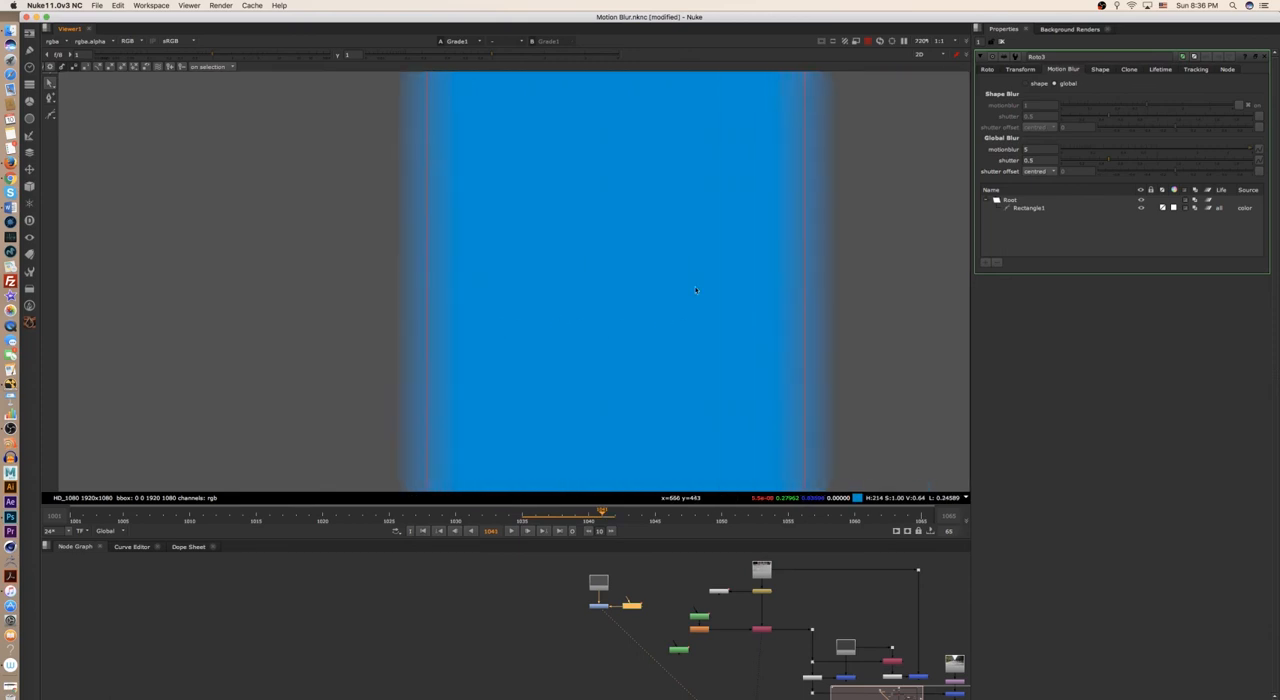
pyautogui.moveTo(795, 300); pyautogui.dragTo(670, 302, button='middle')
pyautogui.scroll(2, 670, 301)
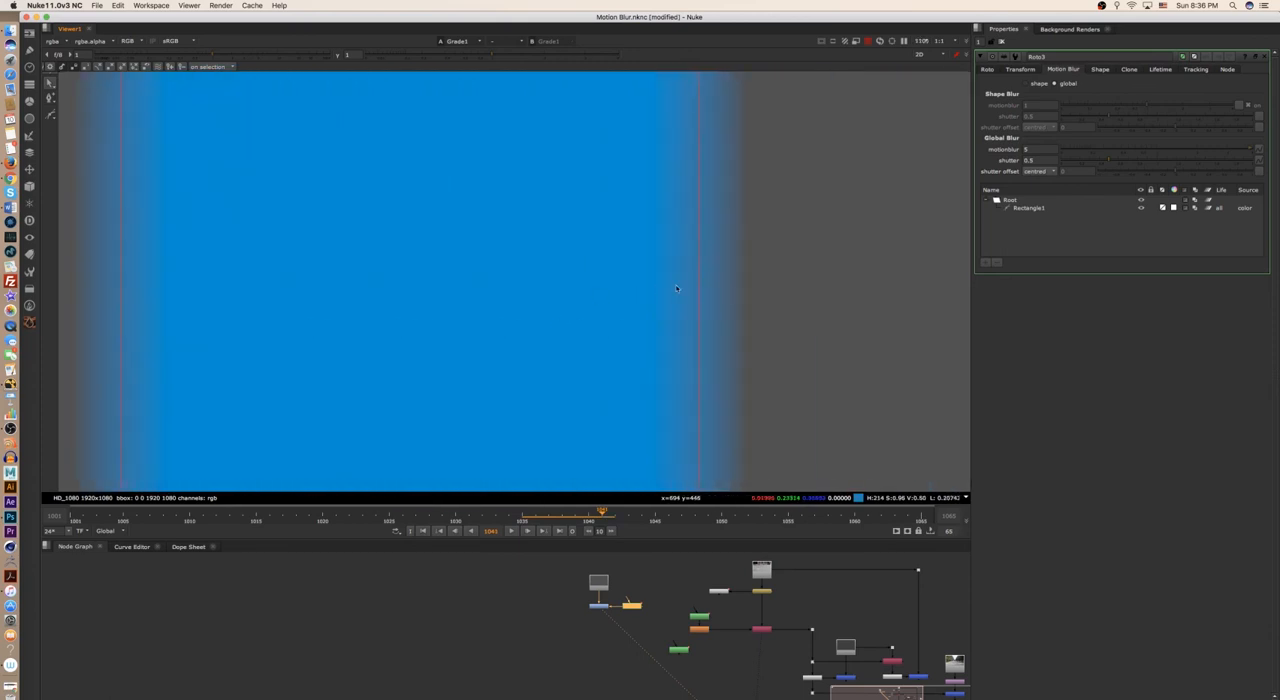
pyautogui.scroll(-4, 690, 306)
pyautogui.scroll(1, 703, 286)
pyautogui.scroll(-9, 674, 346)
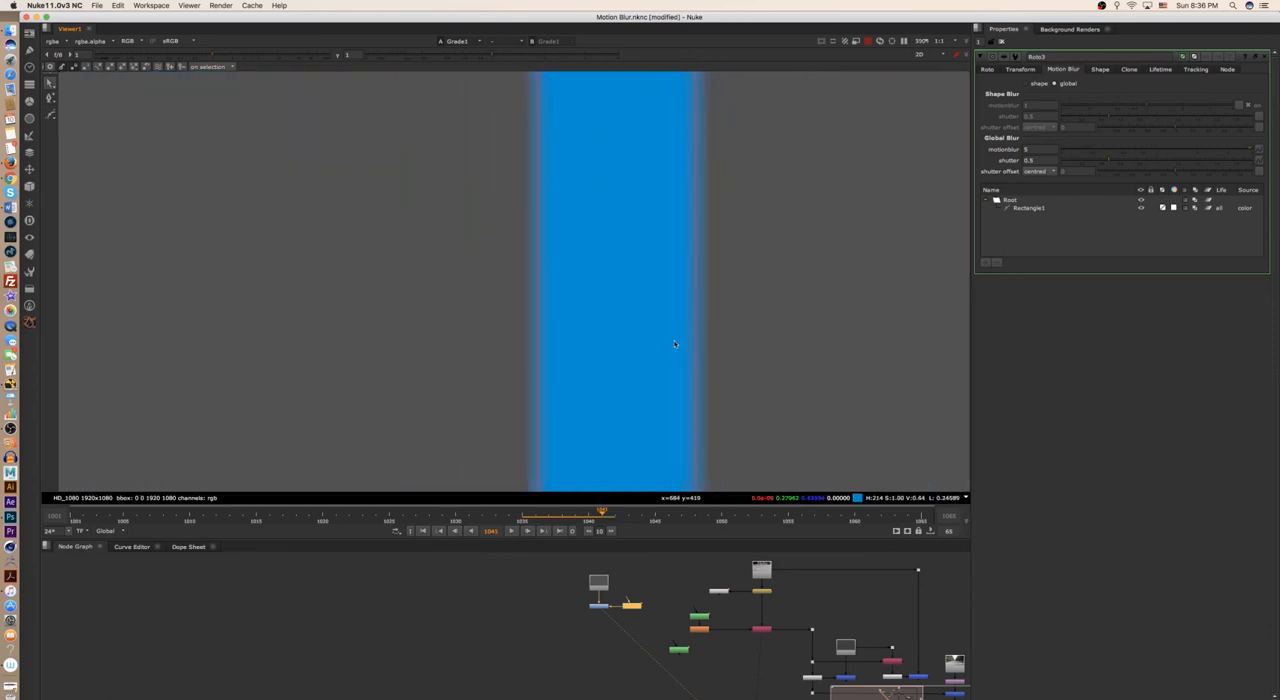
# - Step back and forth between frames 1042 and 1047 to examine how the blur straddles the rectangle's outline as its speed varies
pyautogui.press('Right')
pyautogui.press('Right')
pyautogui.moveTo(828, 295); pyautogui.dragTo(636, 303, button='middle')
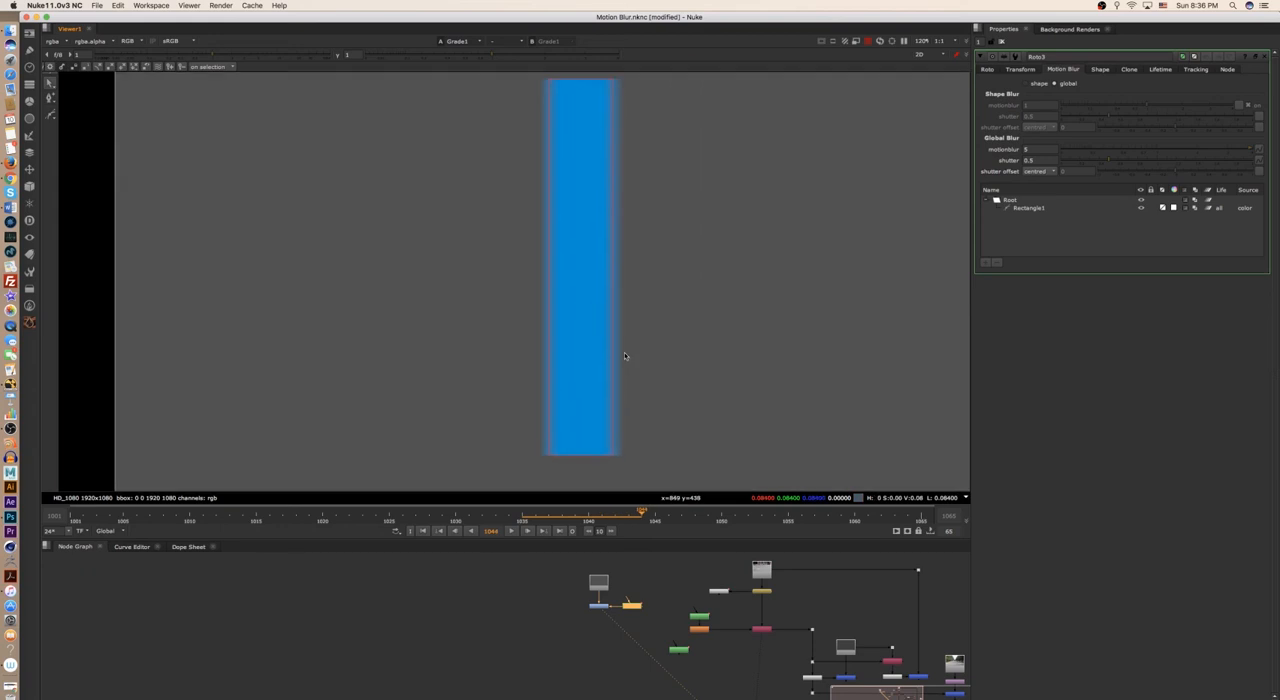
pyautogui.press('Right')
pyautogui.press('Right')
pyautogui.moveTo(748, 325); pyautogui.dragTo(524, 343, button='middle')
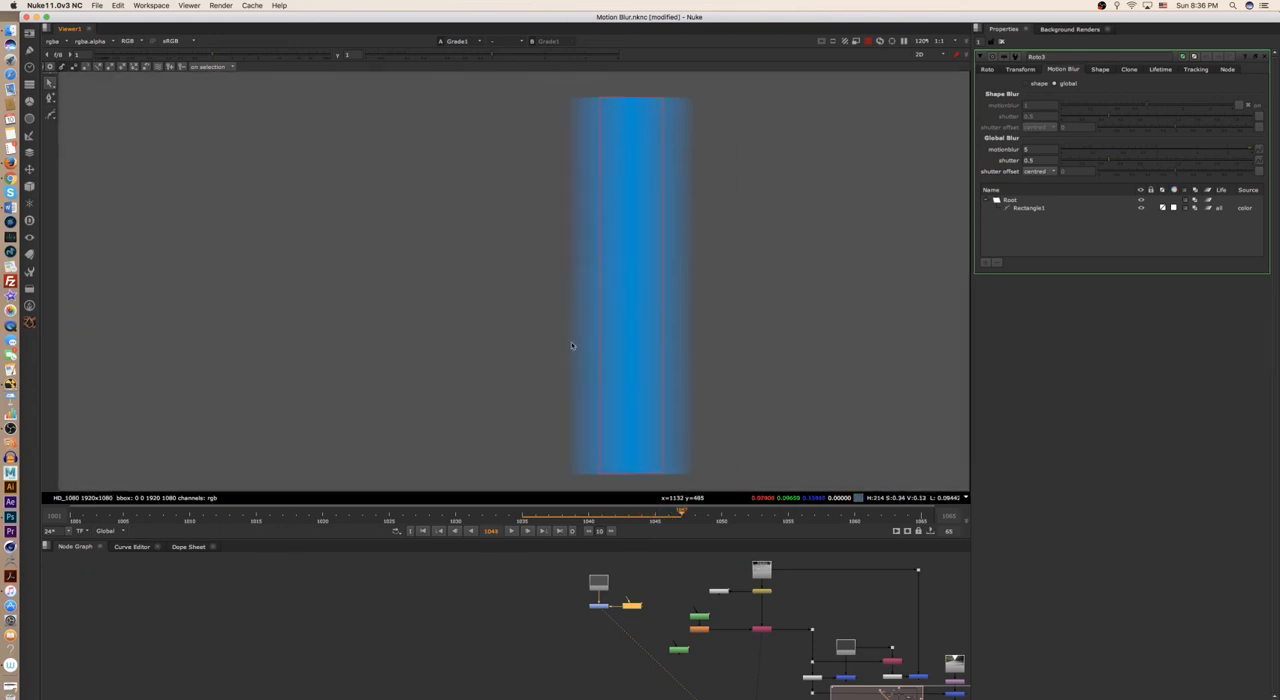
pyautogui.press('Left')
pyautogui.press('Left')
pyautogui.press('Left')
pyautogui.moveTo(443, 349); pyautogui.dragTo(680, 340, button='middle')
pyautogui.scroll(3, 570, 316)
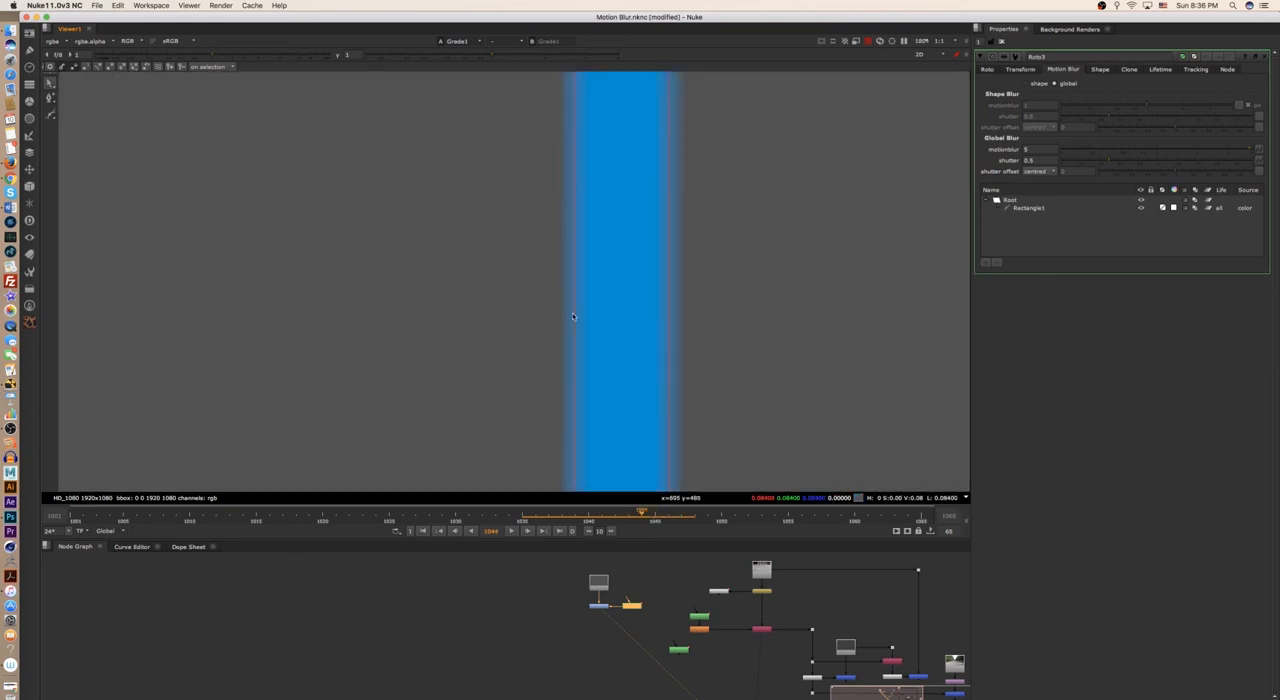
pyautogui.press('Left')
pyautogui.press('Left')
pyautogui.press('Right')
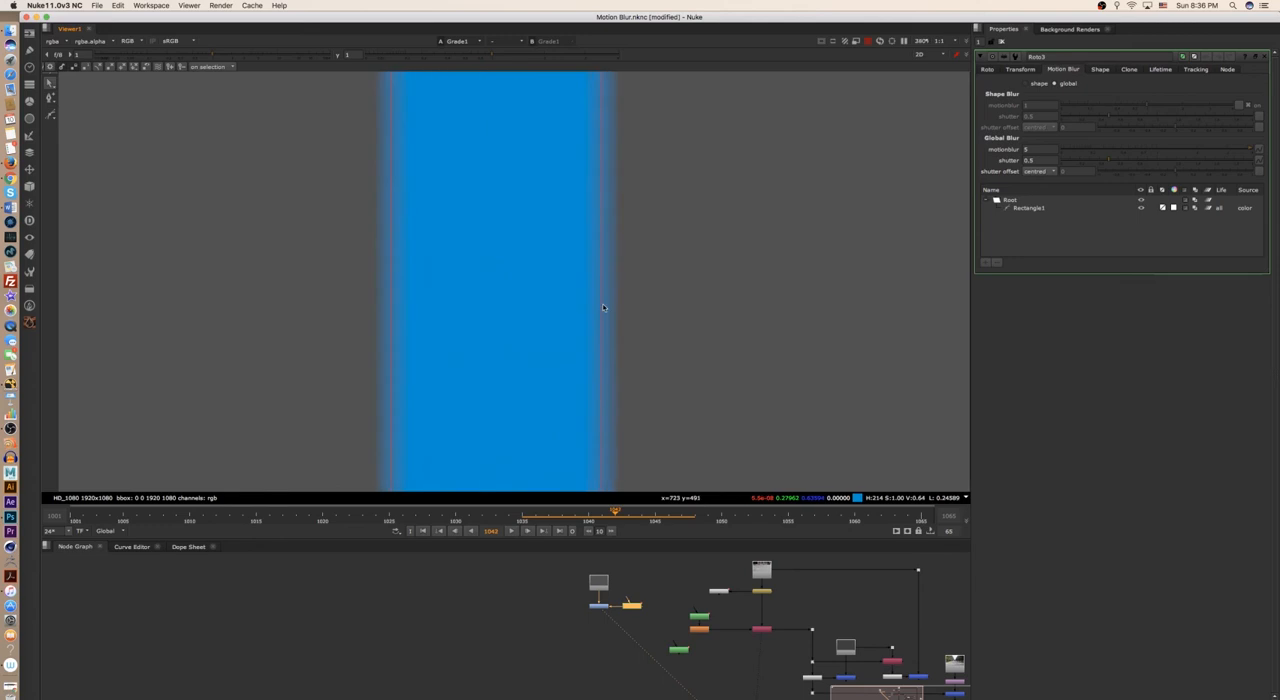
pyautogui.press('Right')
pyautogui.scroll(3, 578, 336)
pyautogui.press('Right')
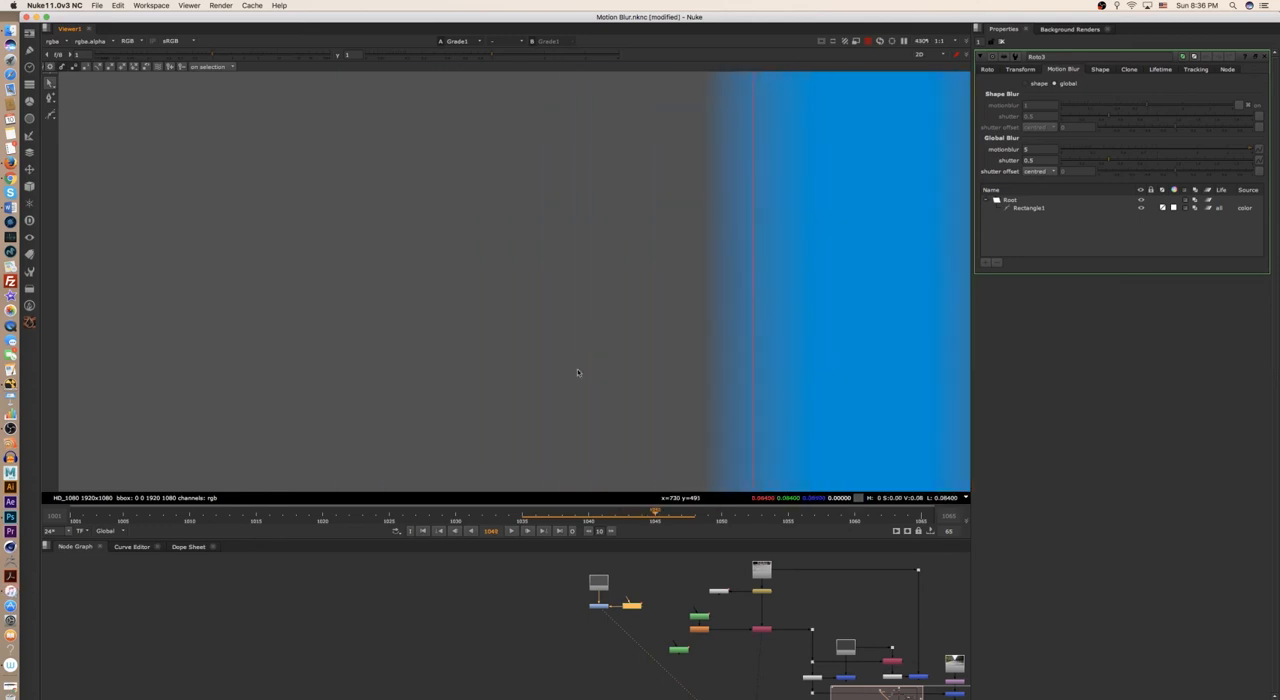
# - Advance from frame 1045 to frame 1047 and examine the blur on both sides of the rectangle's outline up close
pyautogui.scroll(-6, 594, 363)
pyautogui.moveTo(637, 338); pyautogui.dragTo(479, 311, button='middle')
pyautogui.press('Right')
pyautogui.press('Right')
pyautogui.moveTo(607, 346); pyautogui.dragTo(489, 354, button='middle')
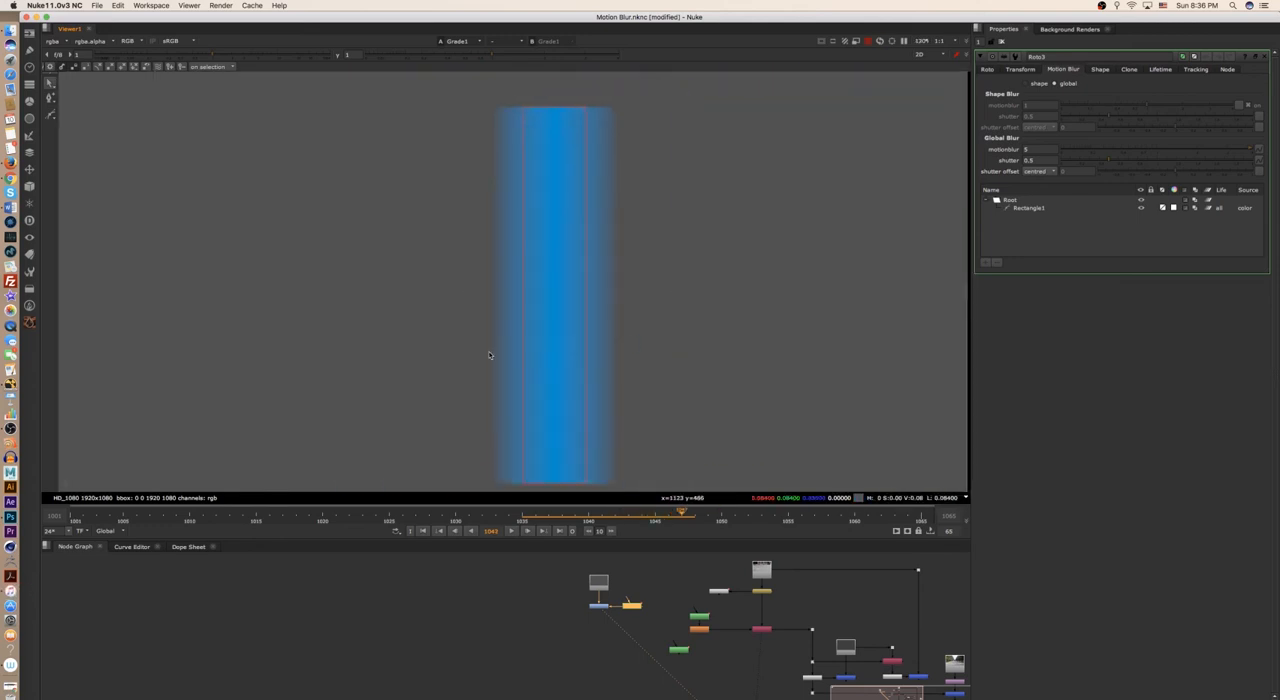
pyautogui.press('Right')
pyautogui.scroll(2, 605, 336)
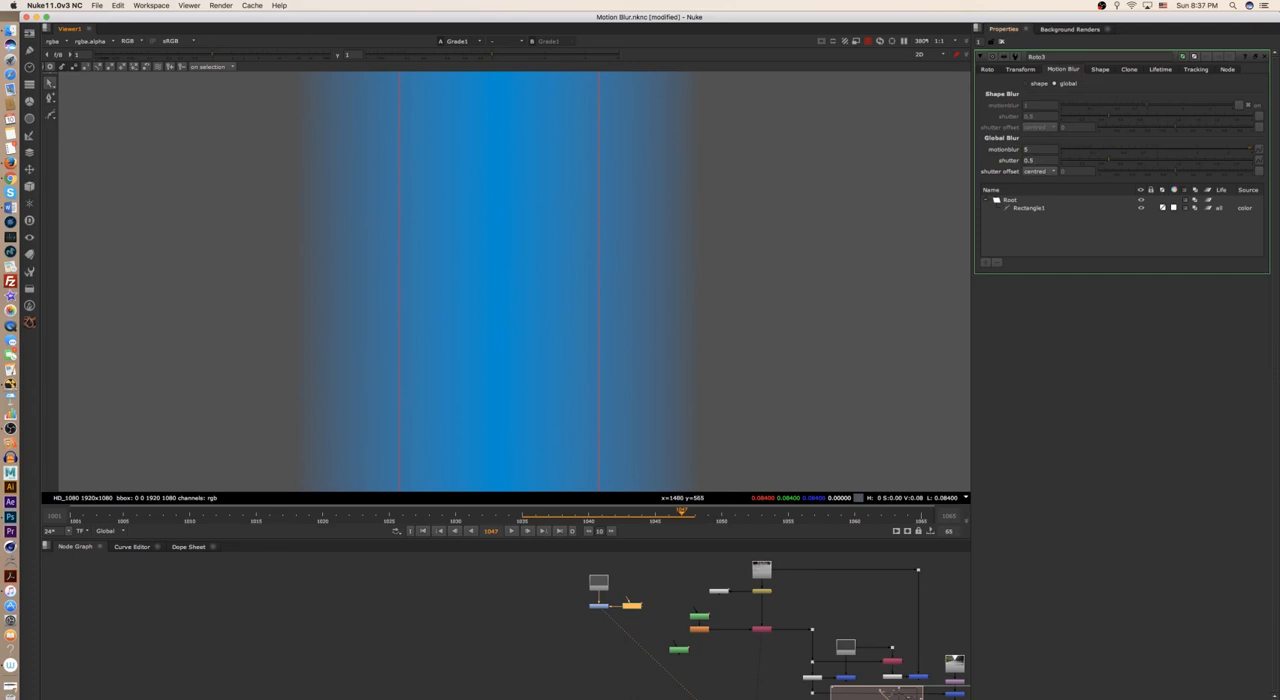
# - Toggle the Roto3 motion blur type between shape and global to compare the rectangle's blur at frame 1047
pyautogui.click(1026, 84)
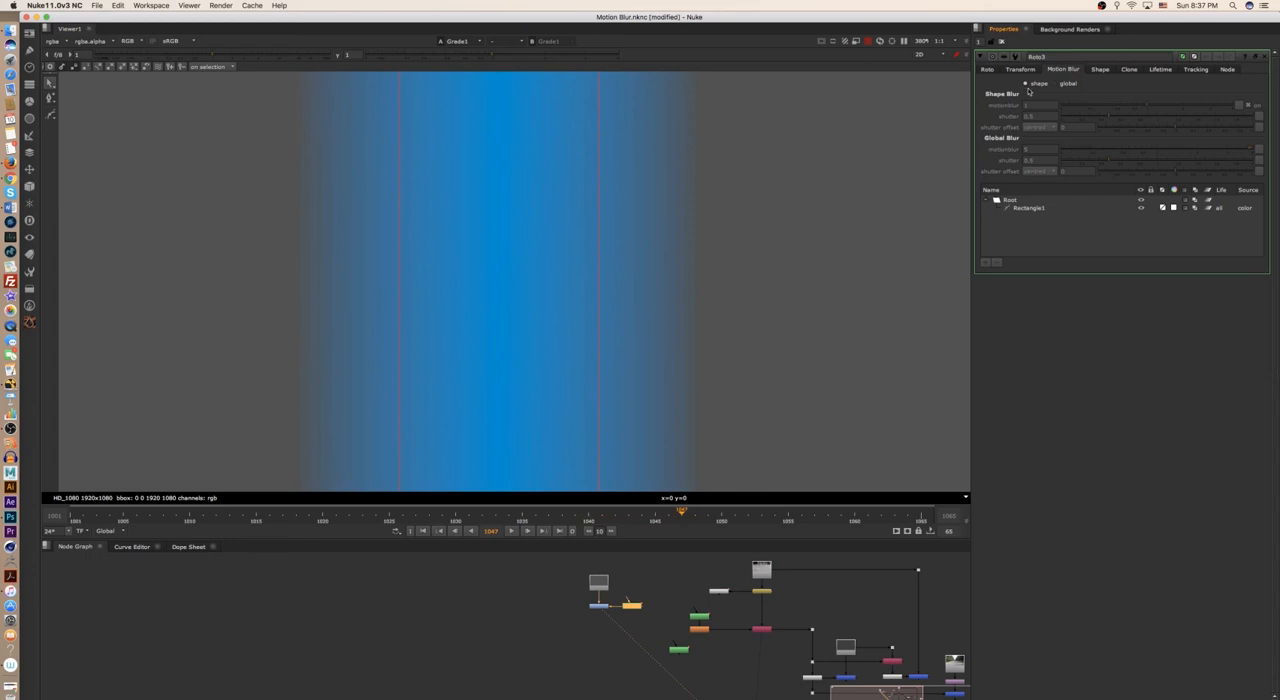
pyautogui.click(1053, 85)
pyautogui.click(1026, 84)
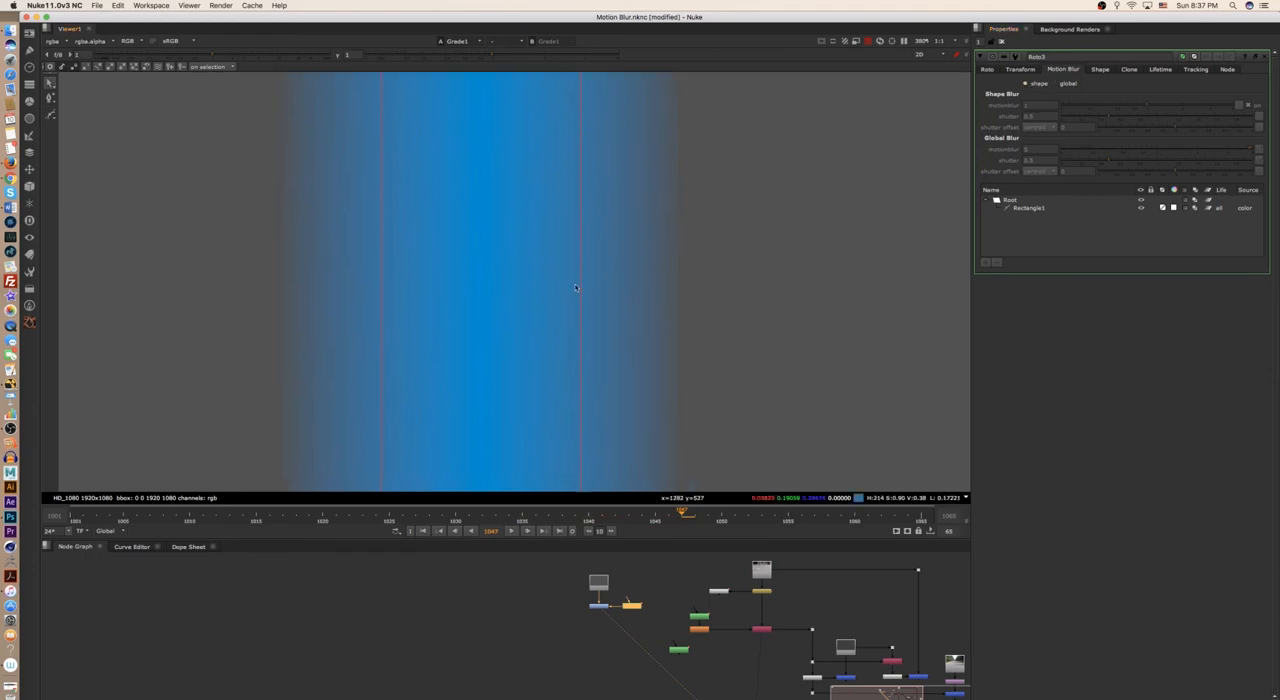
pyautogui.scroll(2, 594, 274)
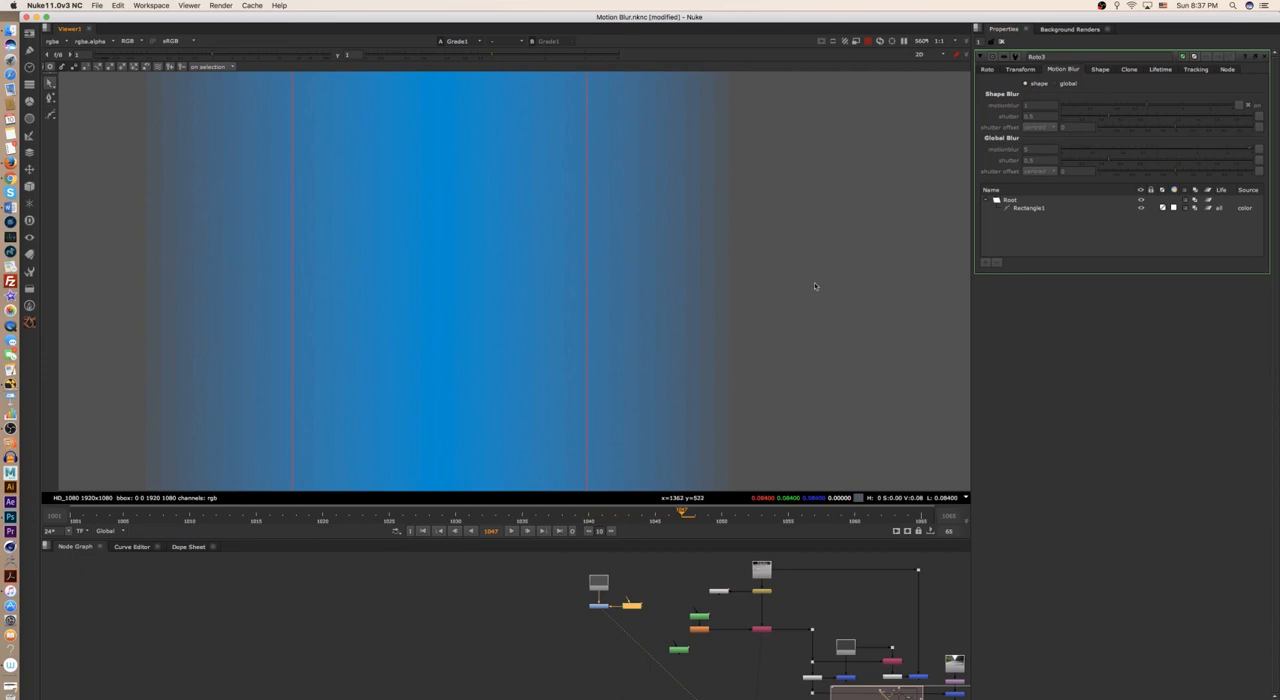
pyautogui.click(1055, 84)
# - Select Rectangle1, switch the motion blur type to shape, and set its shape motionblur to 5
pyautogui.click(1028, 207)
pyautogui.click(1027, 84)
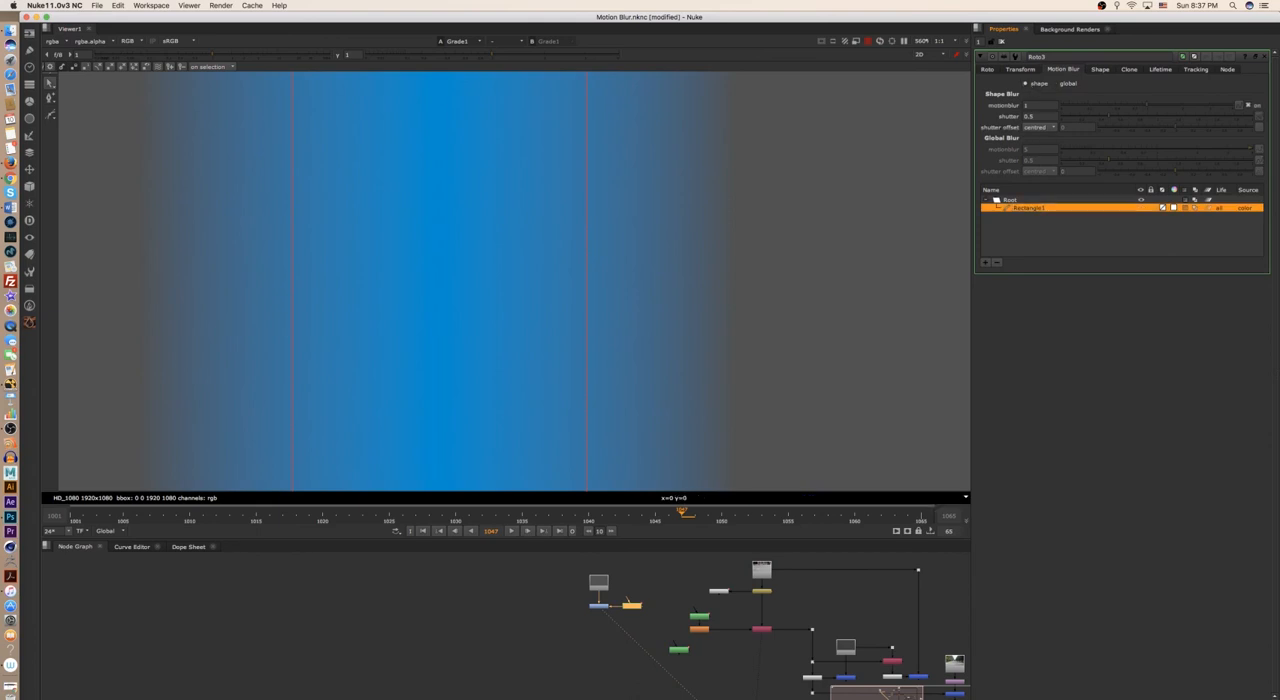
pyautogui.doubleClick(1027, 105)
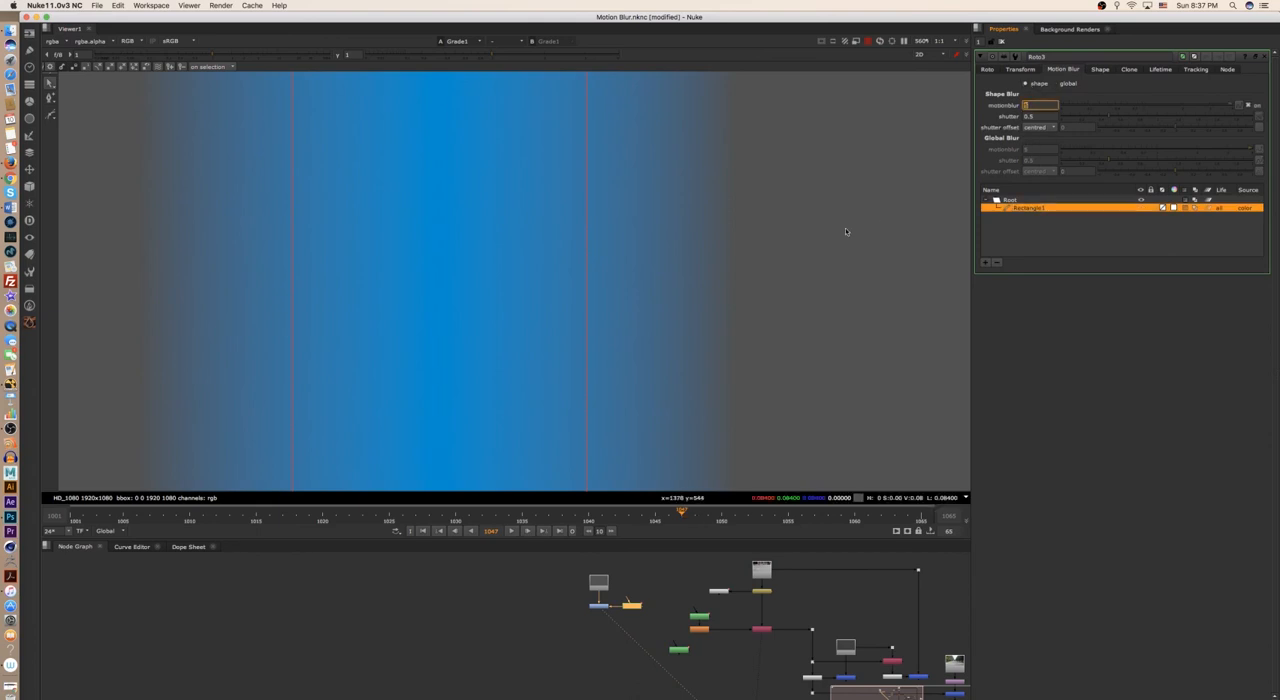
pyautogui.press('Return')
pyautogui.scroll(-5, 722, 280)
pyautogui.scroll(-4, 642, 346)
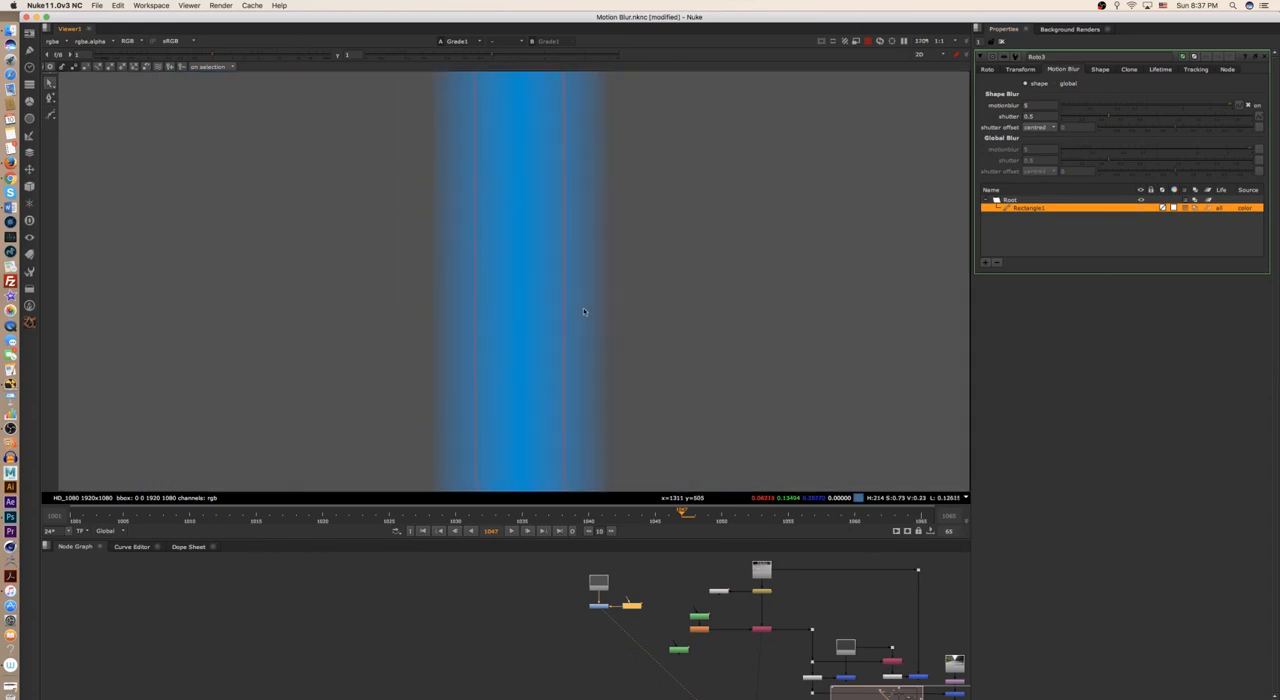
pyautogui.scroll(6, 651, 294)
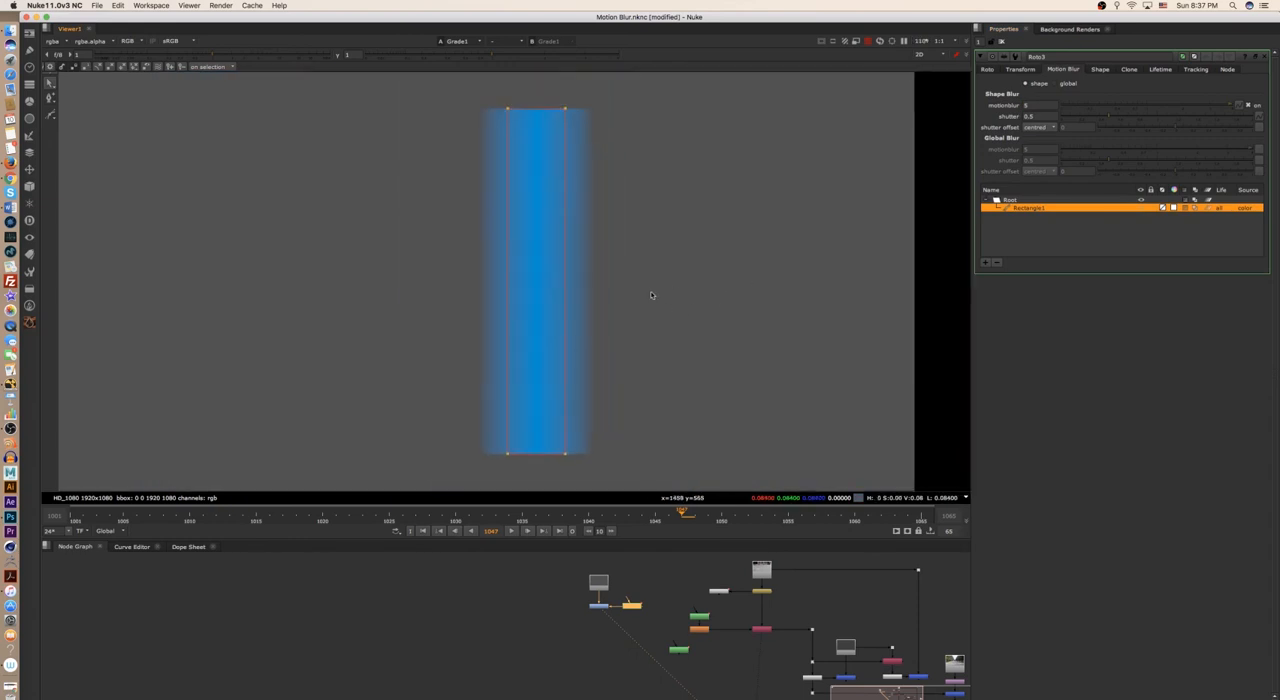
pyautogui.scroll(-3, 623, 333)
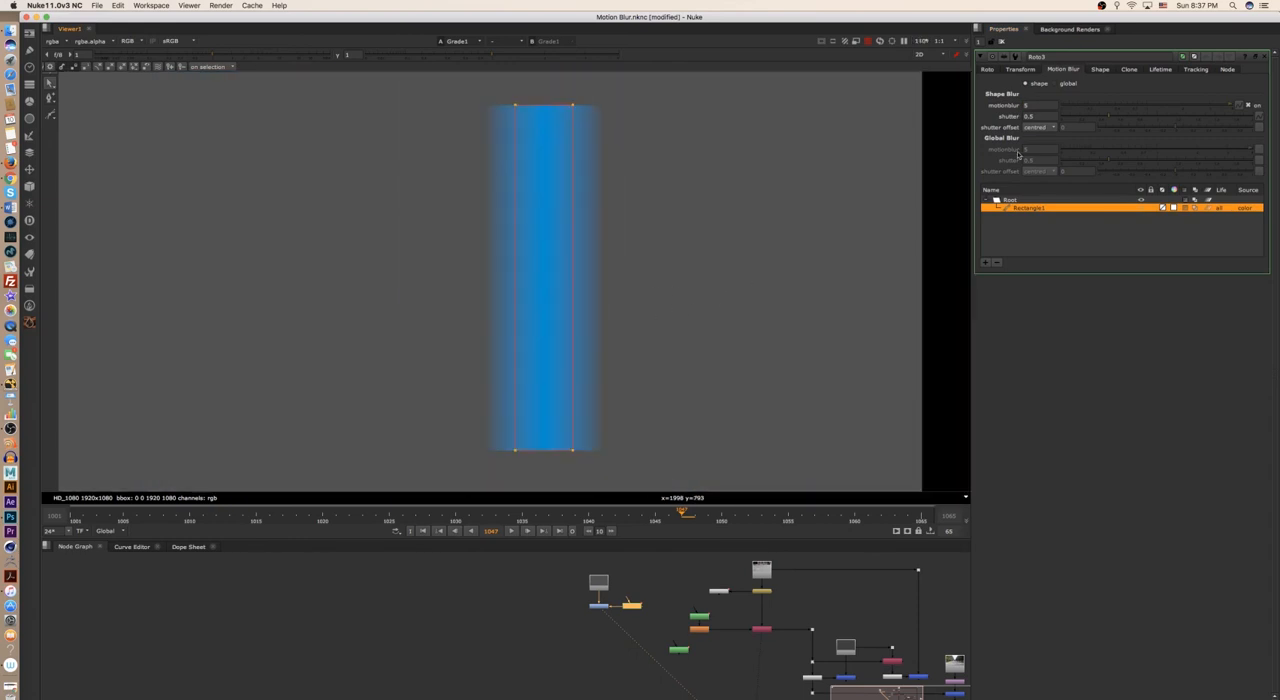
# - Switch the motion blur type back to global and deselect the rectangle
pyautogui.click(1054, 83)
pyautogui.scroll(-3, 671, 277)
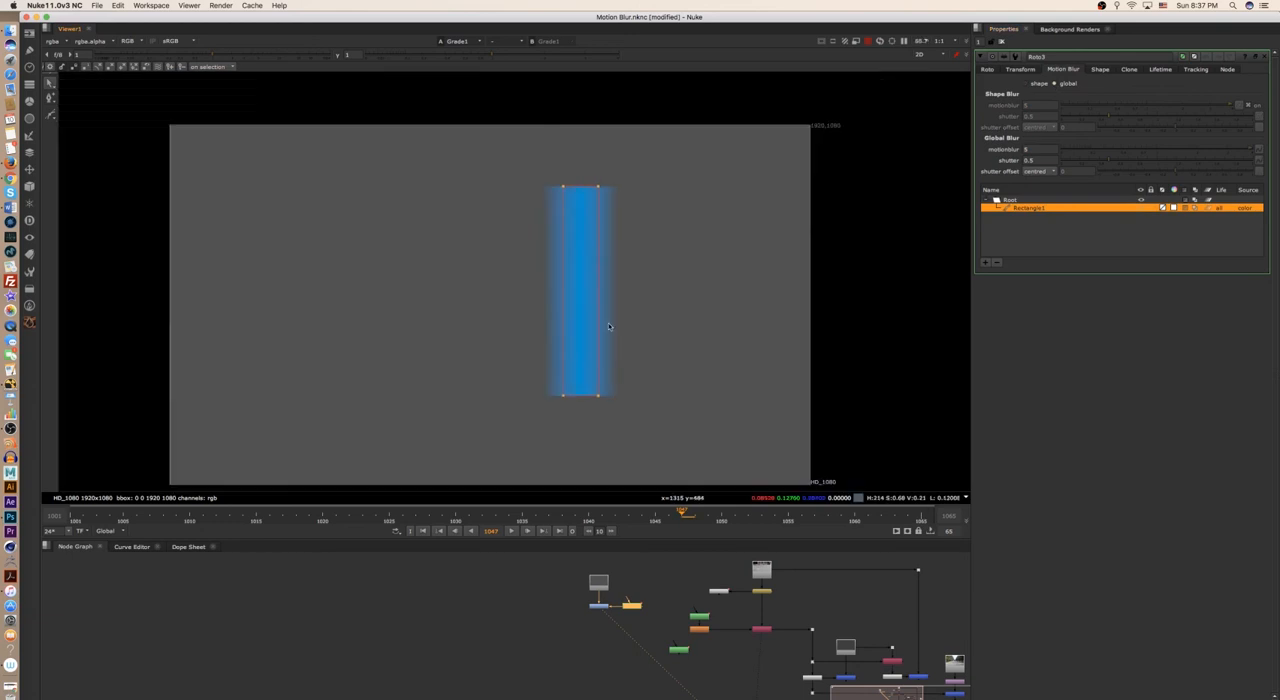
pyautogui.scroll(3, 643, 348)
pyautogui.click(668, 357)
# - Show the RotoPaint1 node in the viewer and examine the leg over the road at frame 1047
pyautogui.scroll(-5, 573, 634)
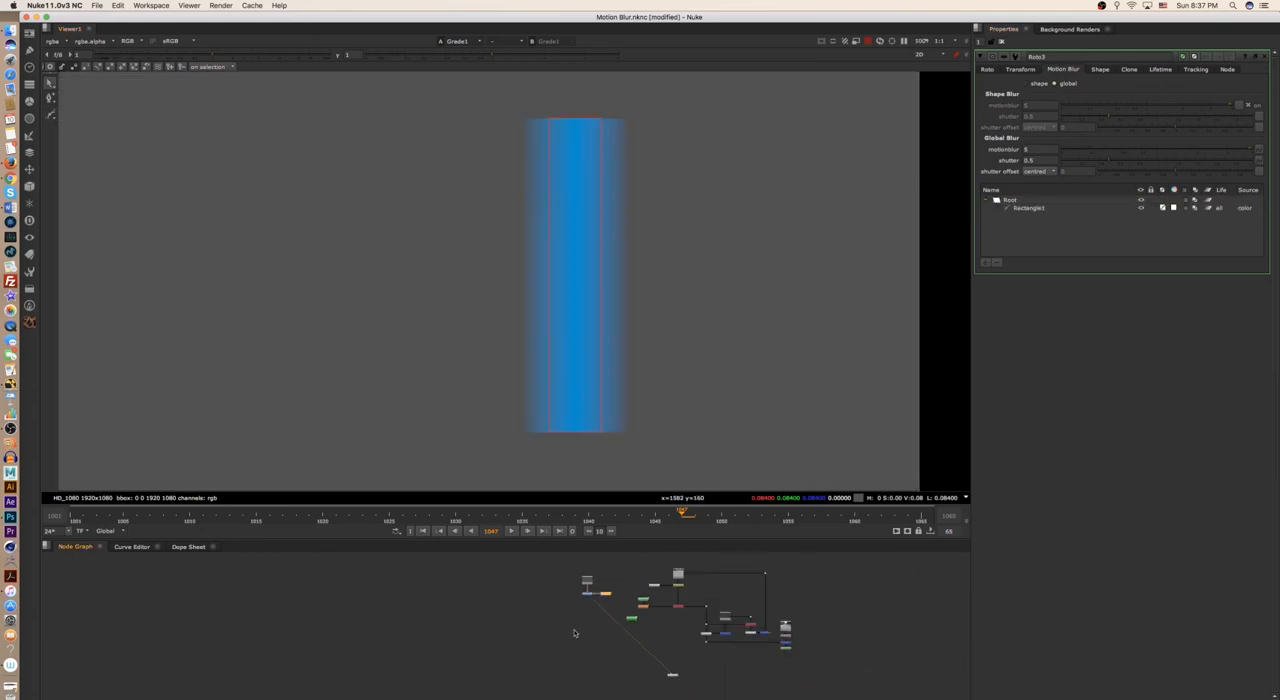
pyautogui.moveTo(620, 557); pyautogui.dragTo(534, 507, button='middle')
pyautogui.scroll(3, 526, 604)
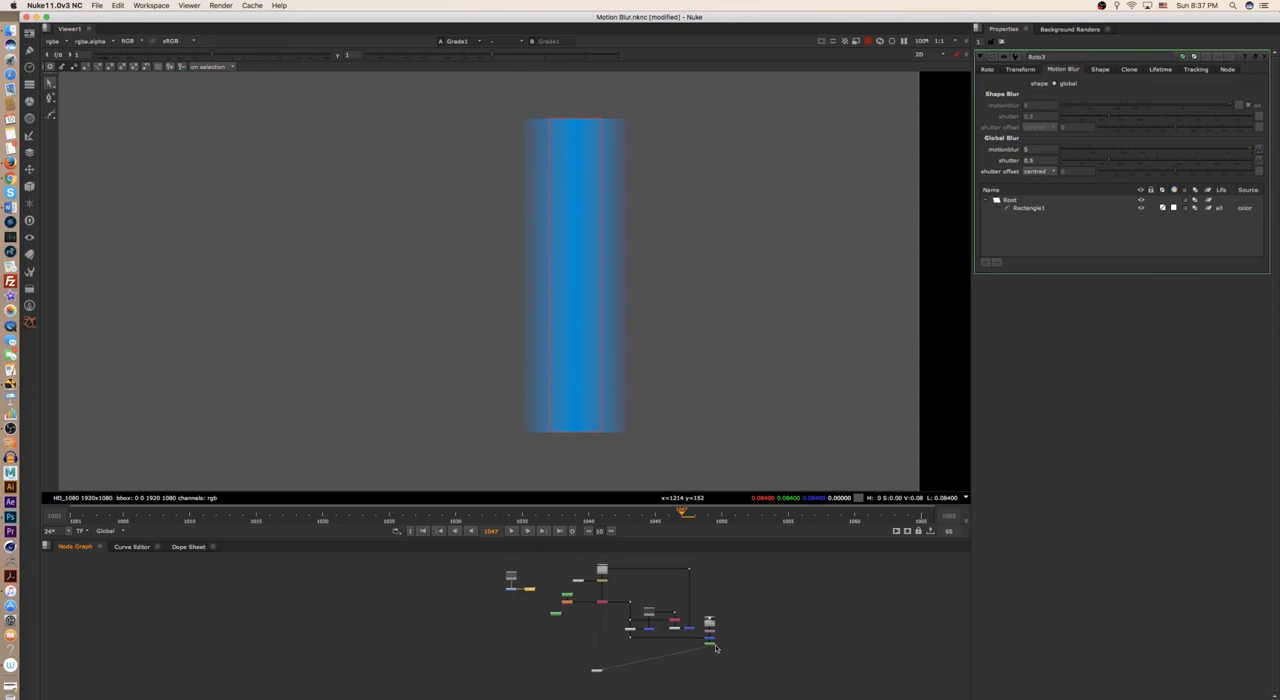
pyautogui.press('1')
pyautogui.moveTo(320, 402); pyautogui.dragTo(582, 304, button='middle')
pyautogui.scroll(1, 596, 330)
pyautogui.moveTo(602, 352); pyautogui.dragTo(572, 338, button='middle')
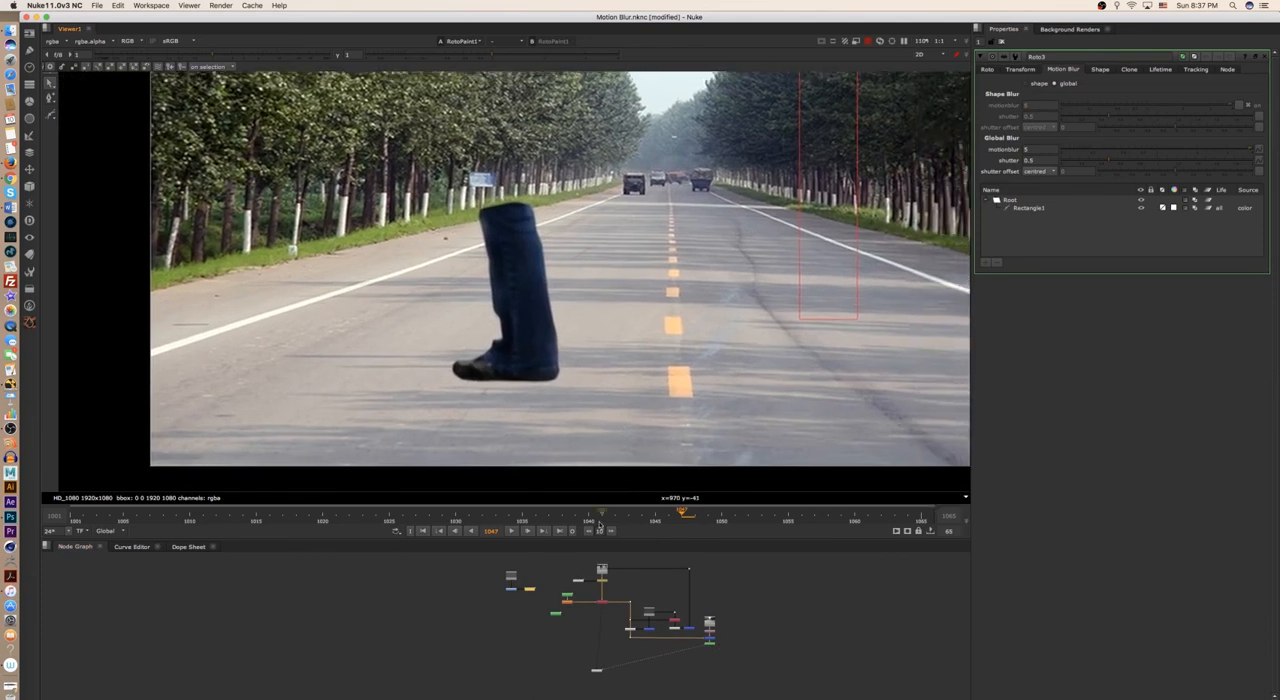